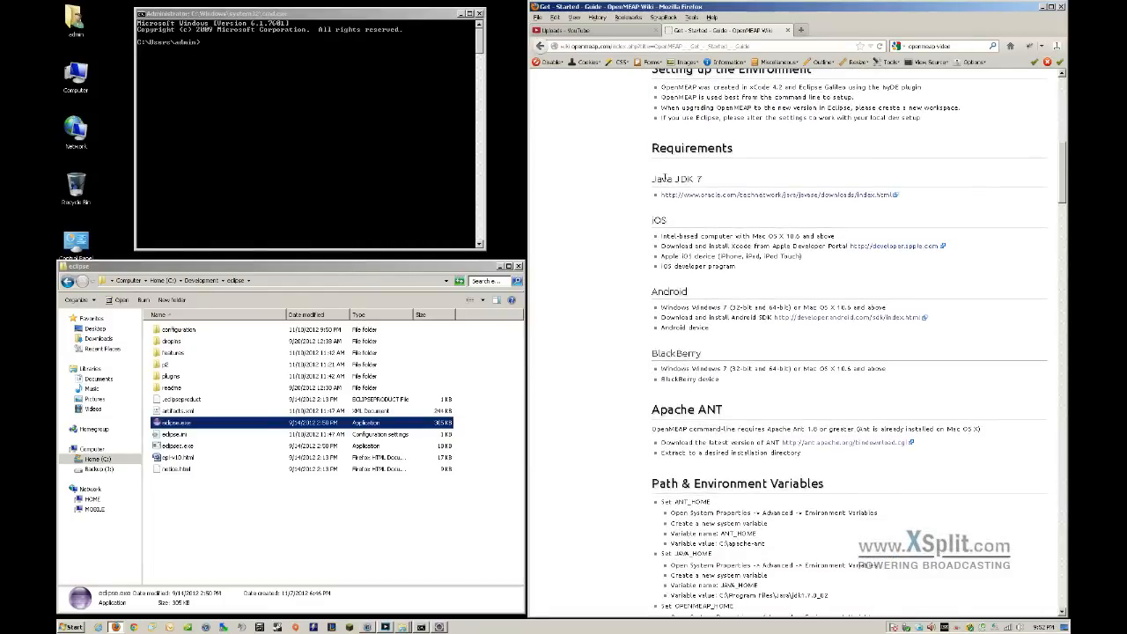
# Return to the Development folder and read the setup guide from Requirements through the Path & Environment Variables section
pyautogui.scroll(-1, 545, 321)
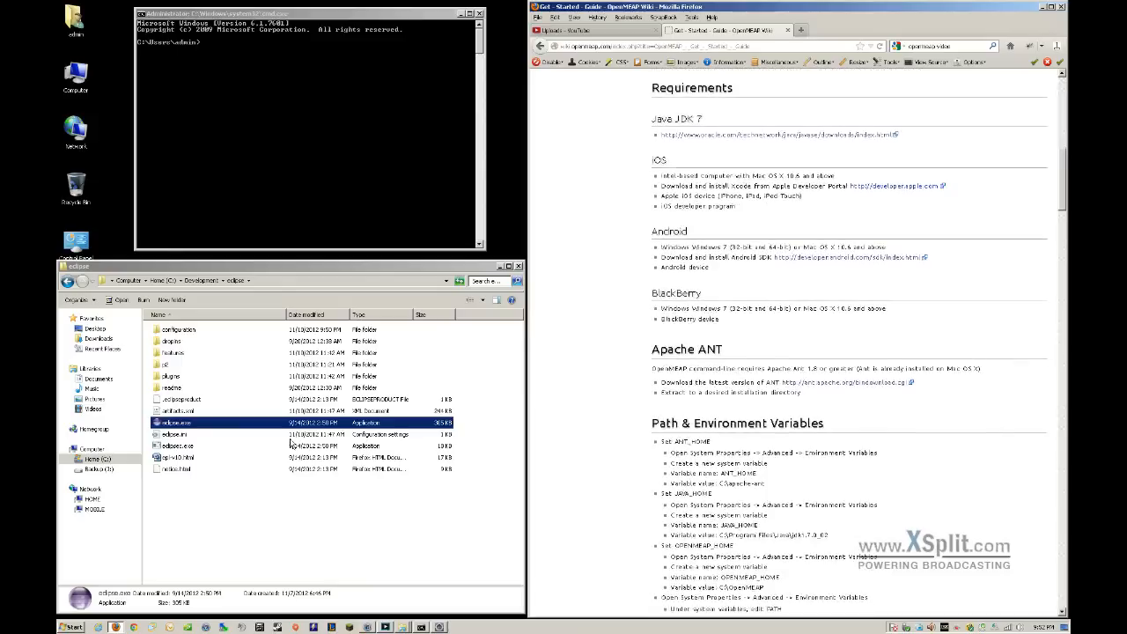
pyautogui.click(68, 280)
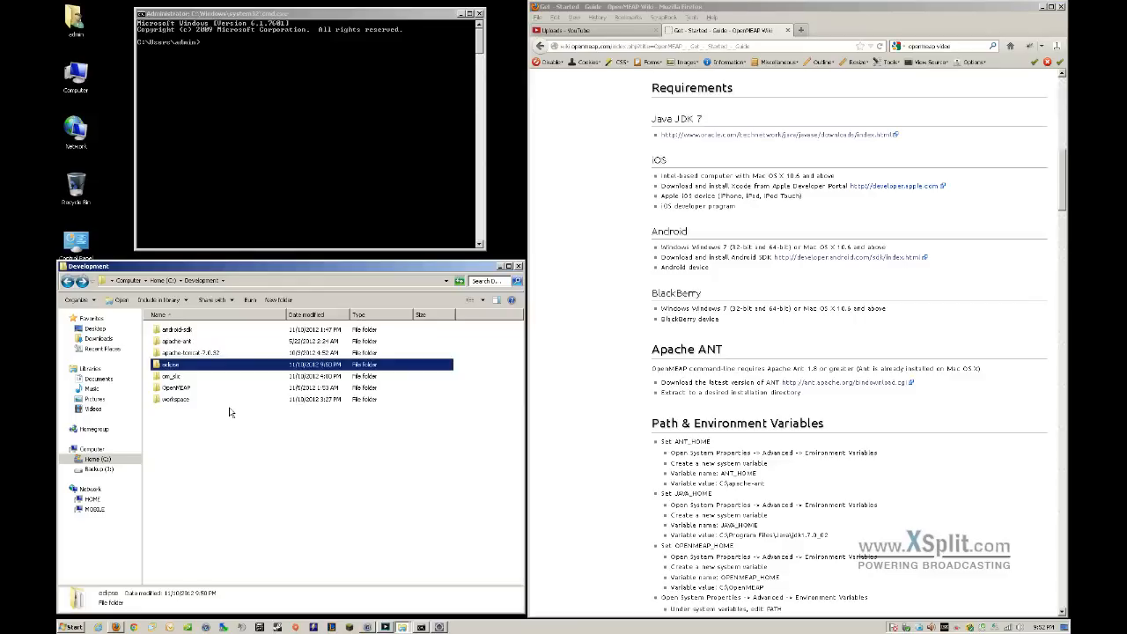
pyautogui.click(590, 385)
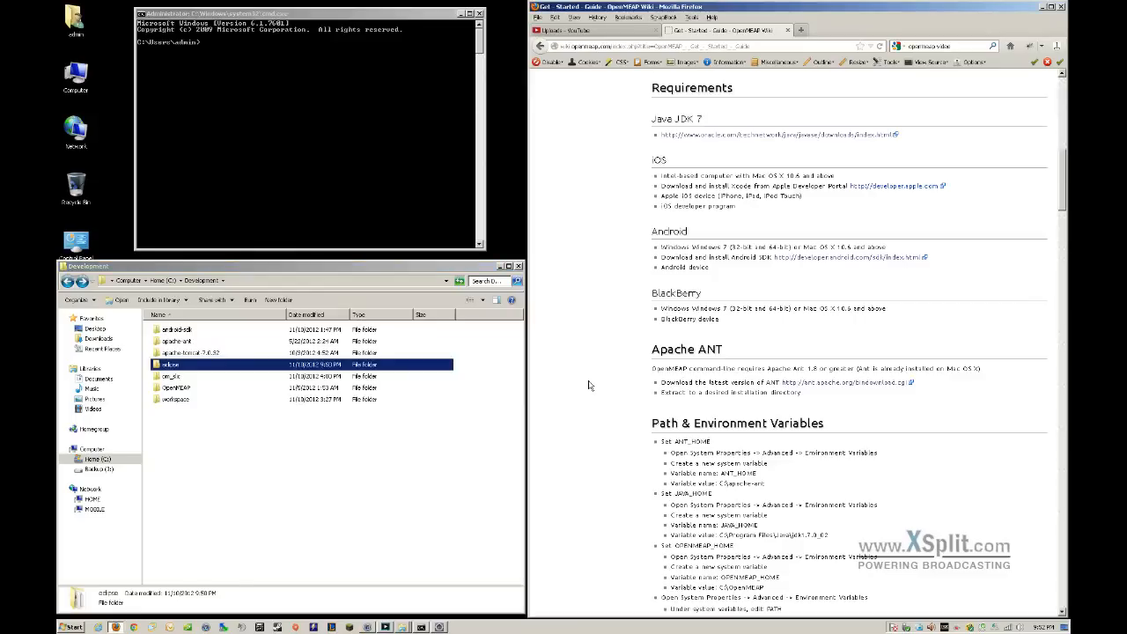
pyautogui.scroll(-3, 590, 385)
pyautogui.scroll(-3, 590, 385)
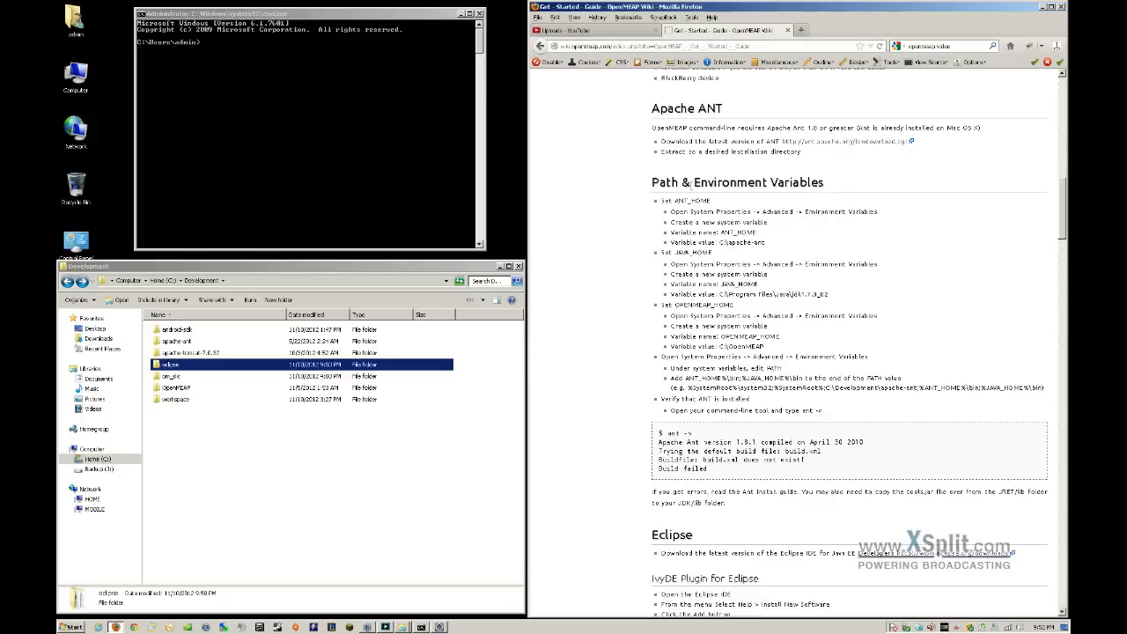
# Open the Environment Variables dialog from the computer's advanced system settings and close the System window
pyautogui.rightClick(76, 74)
pyautogui.click(120, 159)
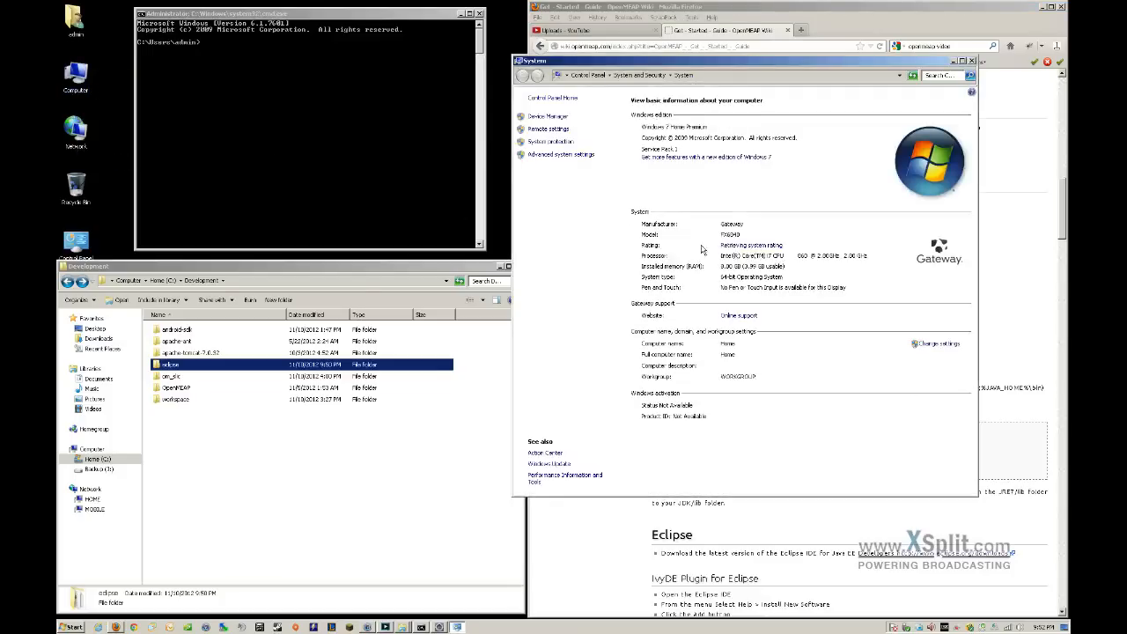
pyautogui.click(560, 155)
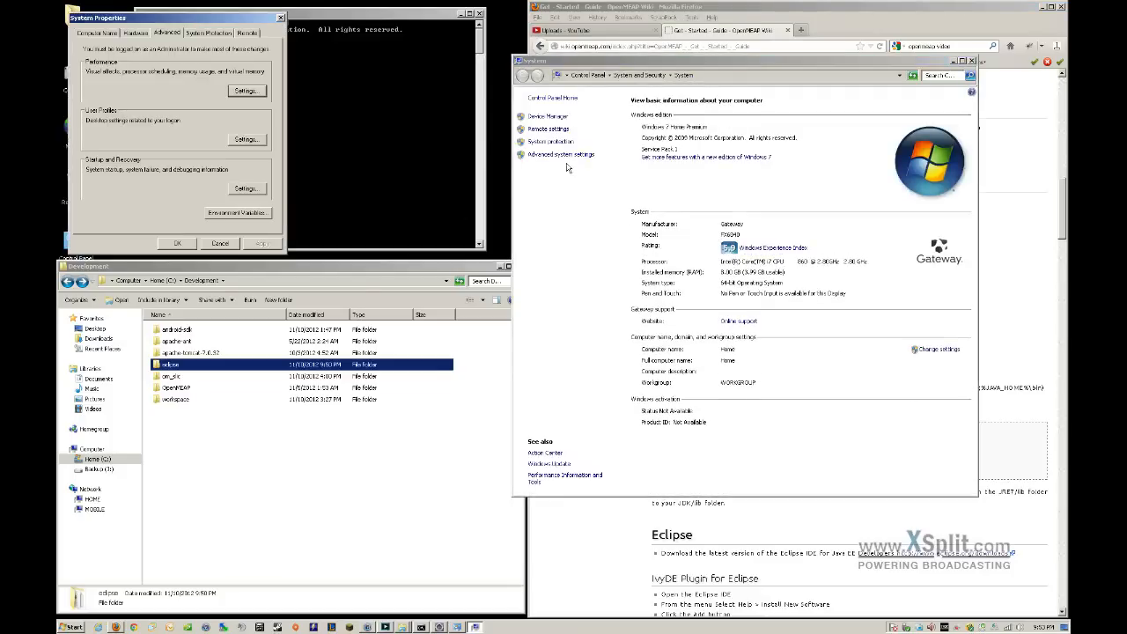
pyautogui.click(256, 213)
pyautogui.click(972, 61)
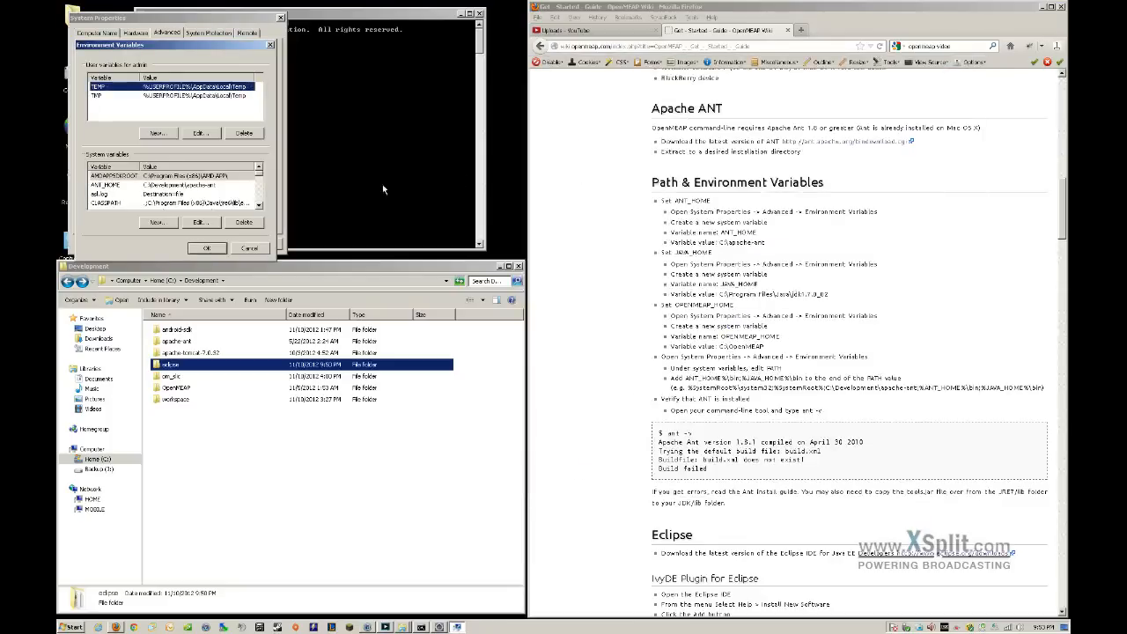
# Look through the system variables from ANT_HOME to OPENMEAP_HOME to check the paths the guide requires
pyautogui.click(157, 185)
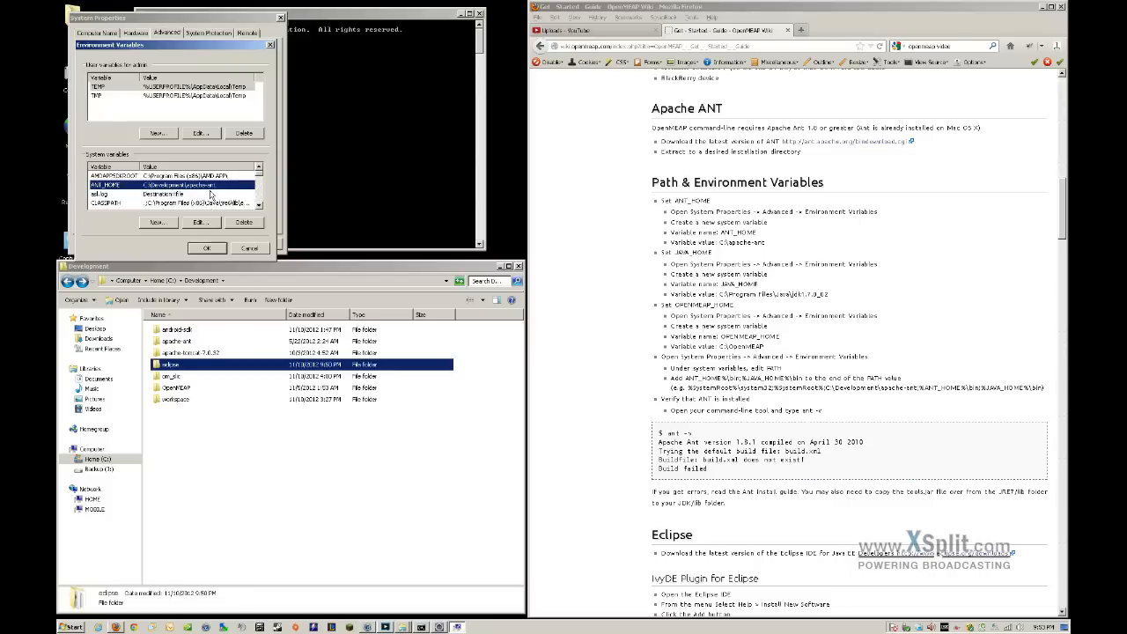
pyautogui.click(259, 206)
pyautogui.click(259, 206)
pyautogui.click(259, 206)
pyautogui.click(259, 206)
pyautogui.click(176, 195)
pyautogui.click(260, 206)
pyautogui.click(259, 206)
pyautogui.click(258, 206)
pyautogui.click(194, 187)
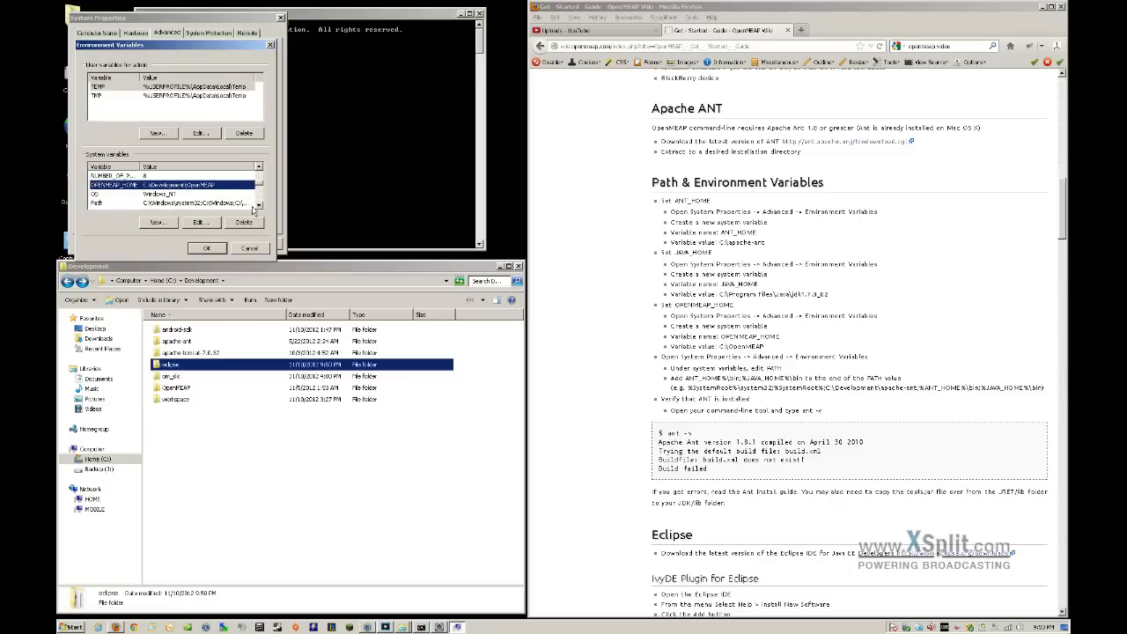
# View the value of the Path system variable without changing it and close the system properties dialogs
pyautogui.click(259, 206)
pyautogui.doubleClick(202, 196)
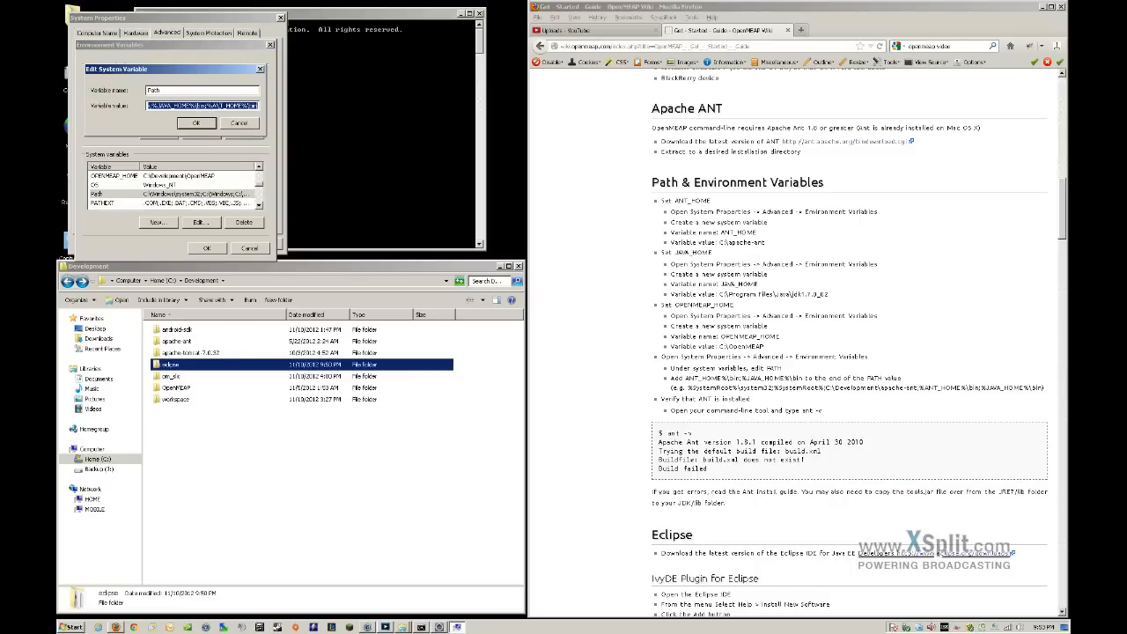
pyautogui.click(237, 124)
pyautogui.click(217, 248)
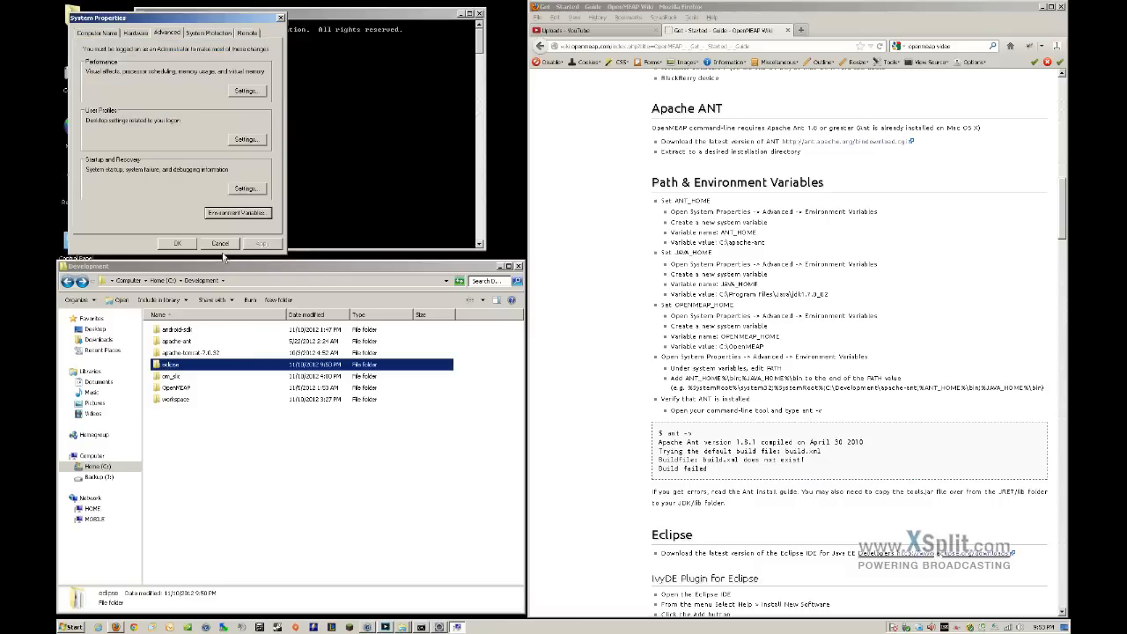
pyautogui.click(176, 245)
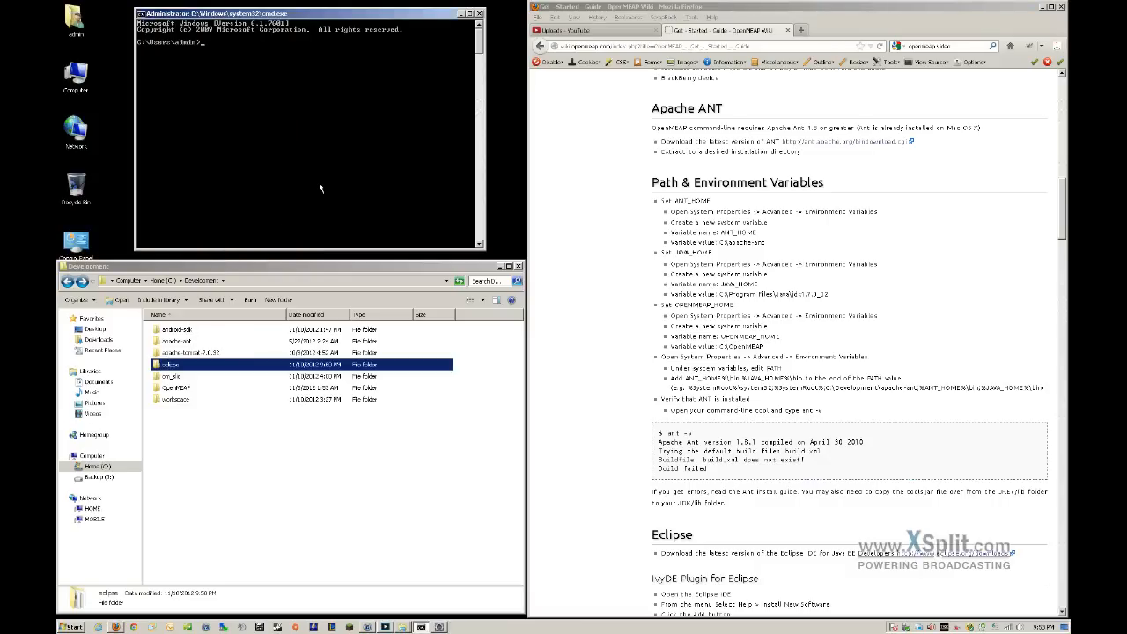
# Run ant -v in the command prompt to verify the Apache Ant installation
pyautogui.write('an')
pyautogui.press('Return')
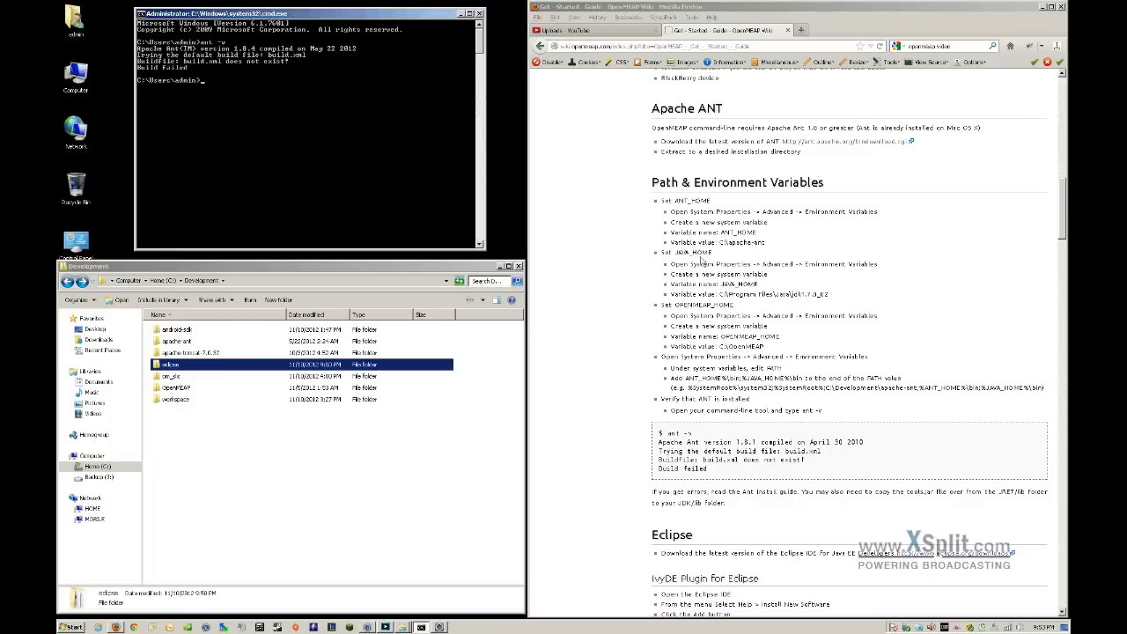
# Read the guide's Eclipse section with the IvyDE, ADT and BlackBerry plugin instructions
pyautogui.click(604, 231)
pyautogui.scroll(-3, 605, 231)
pyautogui.scroll(-1, 605, 231)
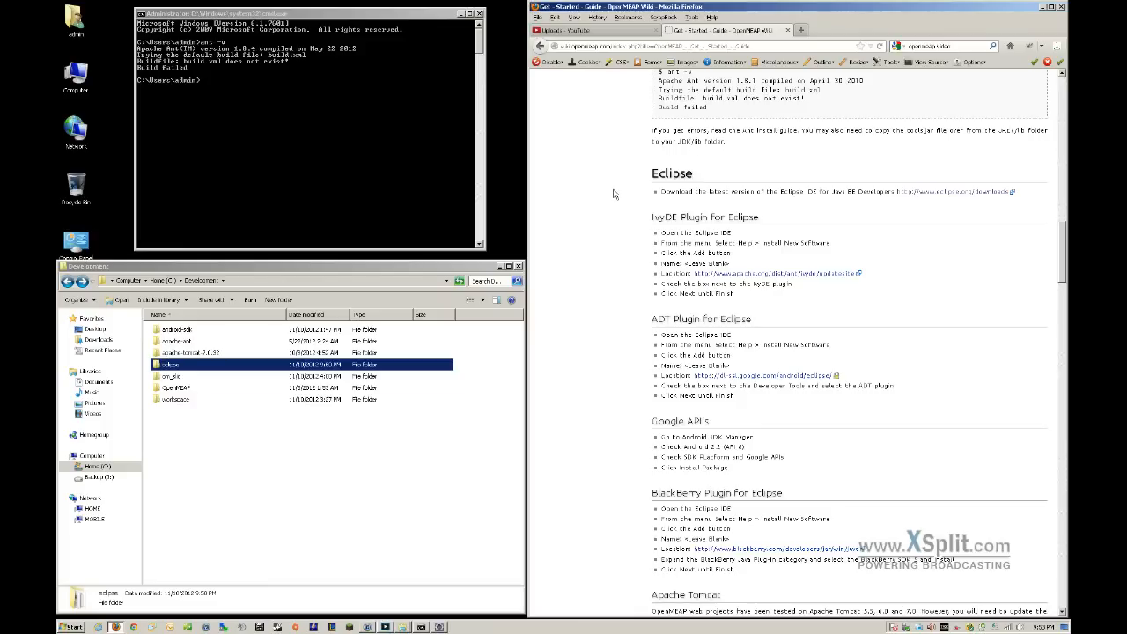
pyautogui.scroll(-1, 614, 194)
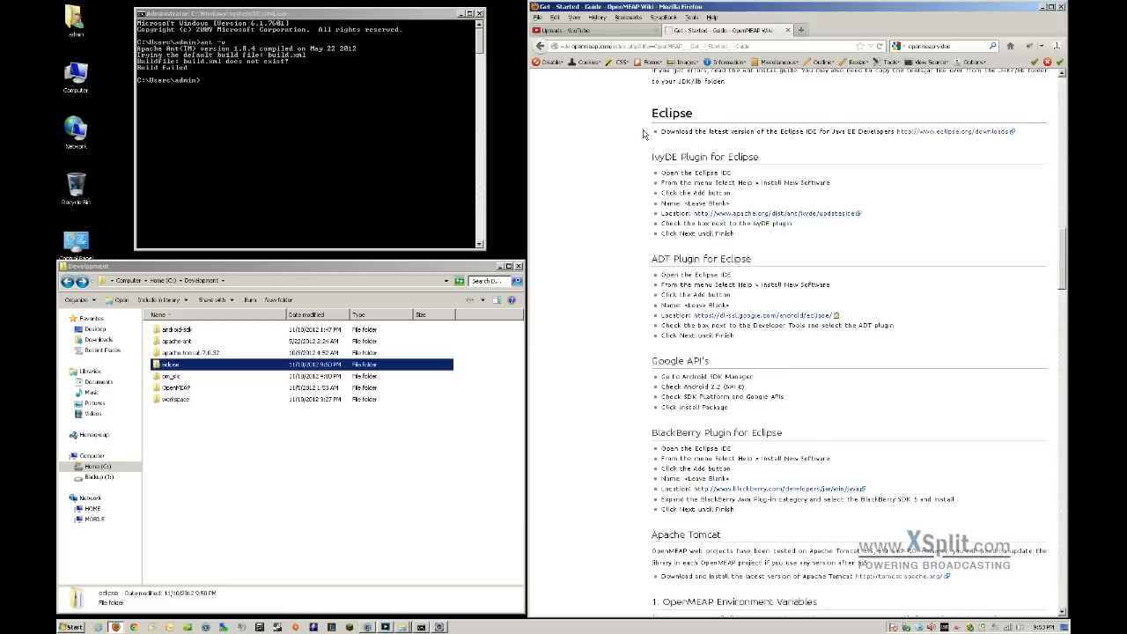
pyautogui.scroll(-1, 644, 134)
pyautogui.scroll(1, 630, 165)
# Switch to Eclipse and view the Add Repository form of the Install New Software wizard, leaving it unfilled
pyautogui.click(198, 368)
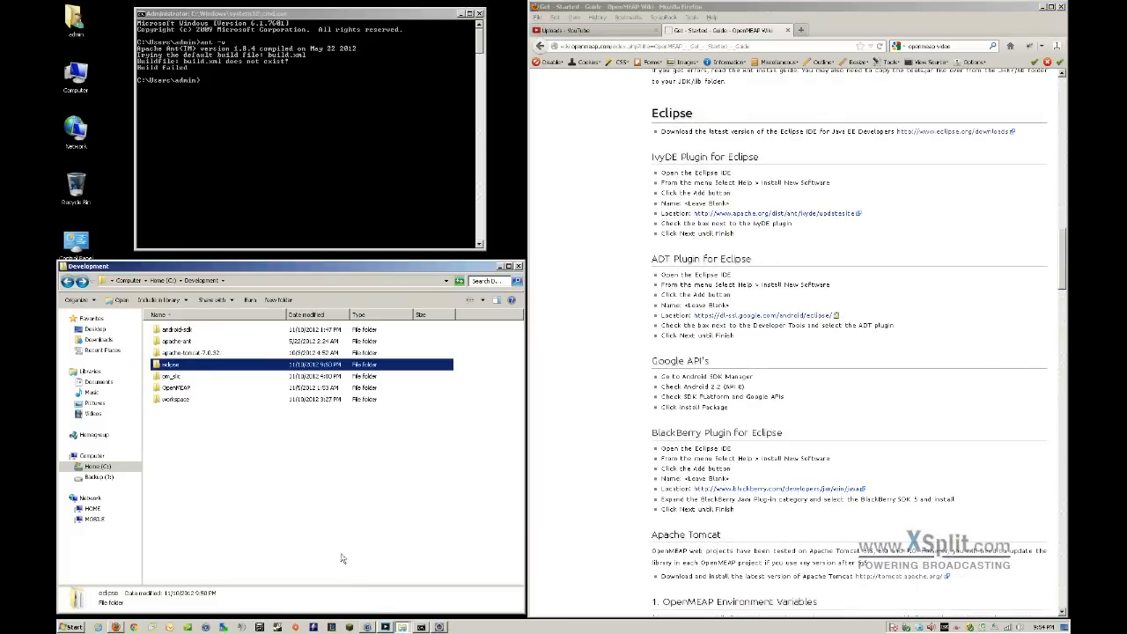
pyautogui.click(439, 627)
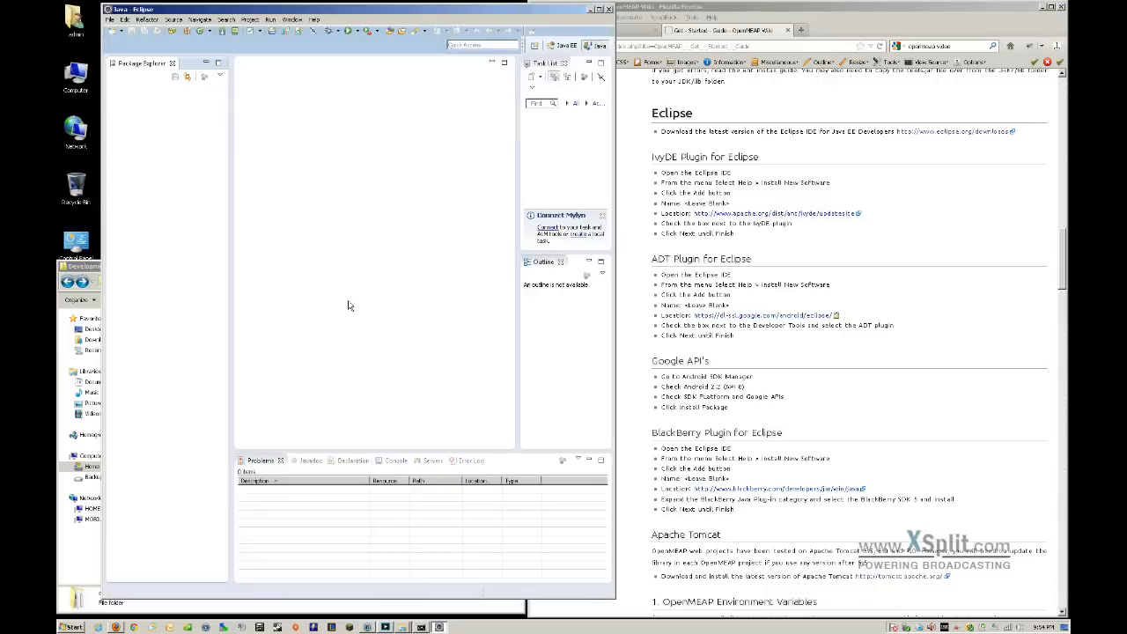
pyautogui.click(635, 176)
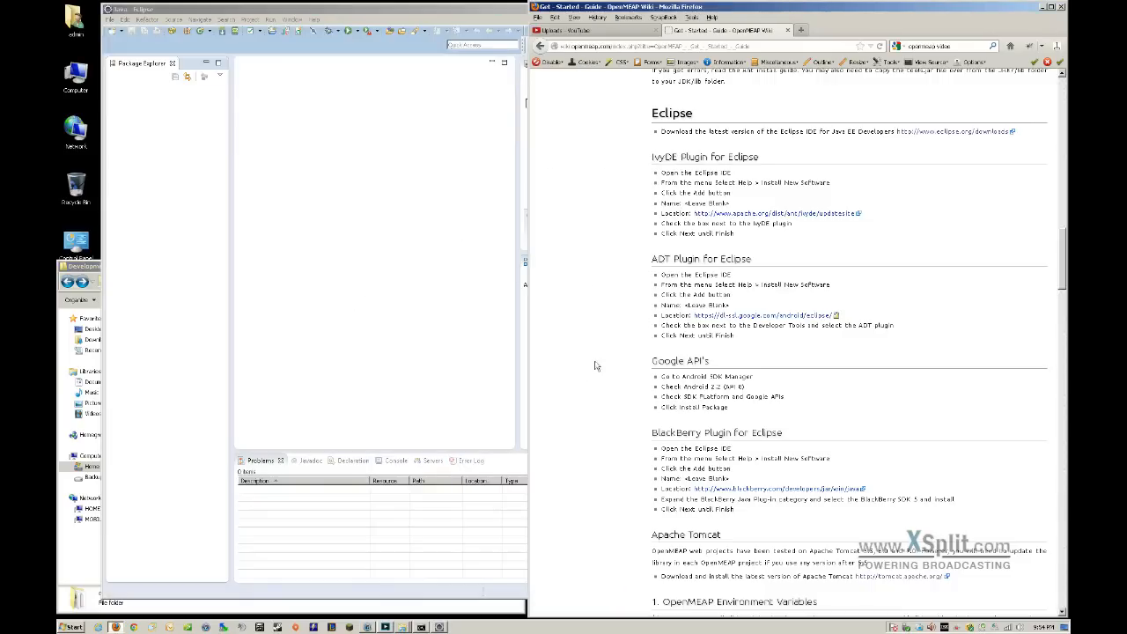
pyautogui.click(456, 167)
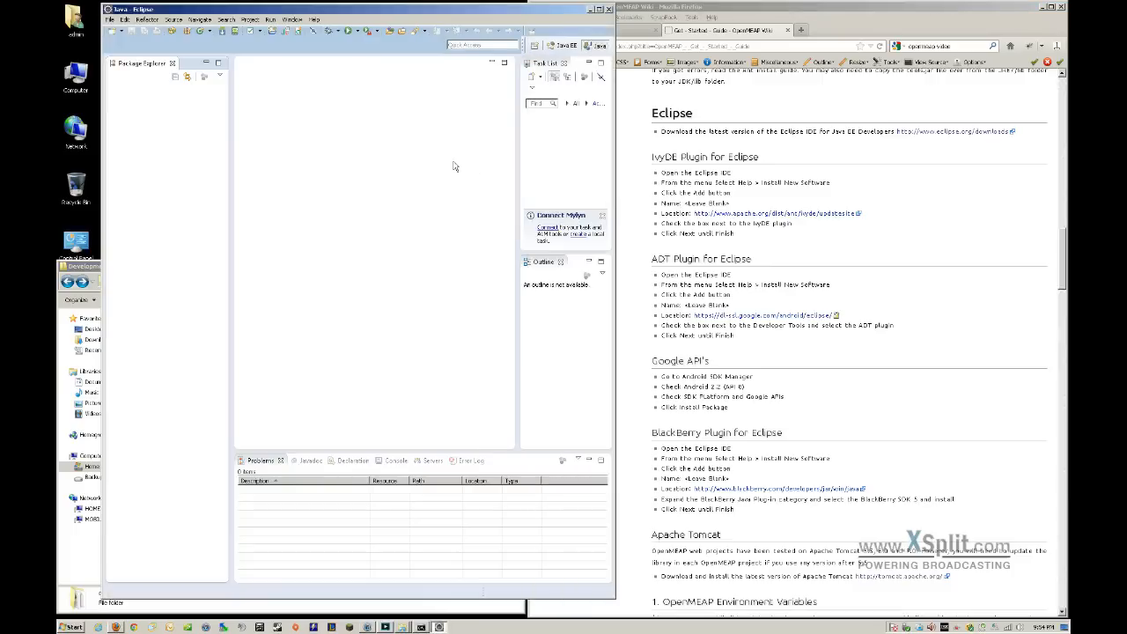
pyautogui.click(313, 19)
pyautogui.click(345, 143)
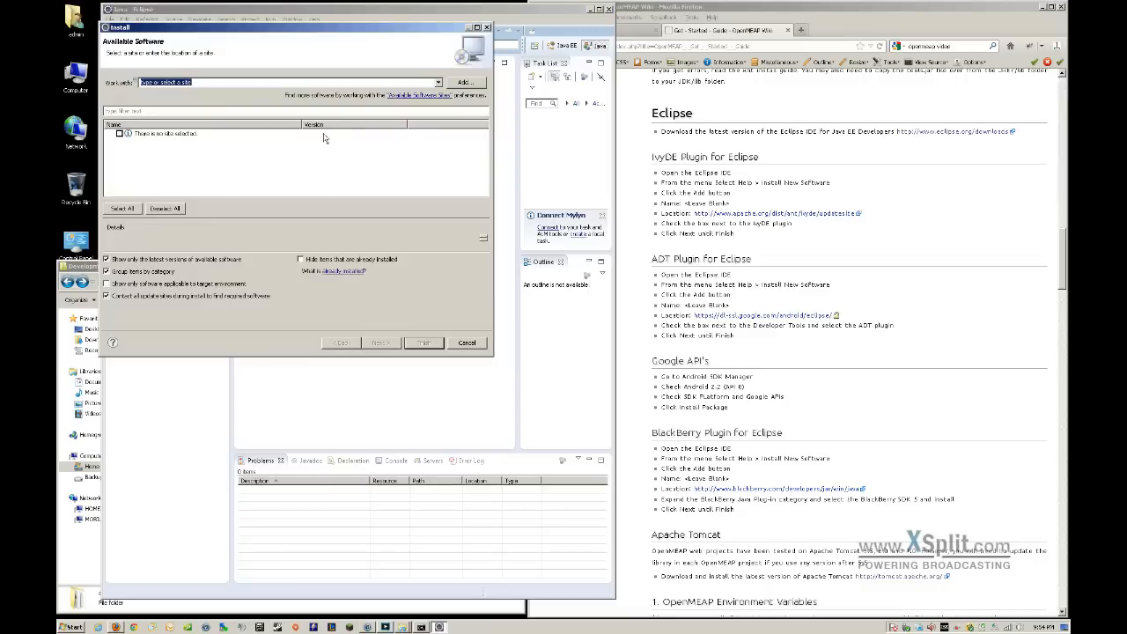
pyautogui.click(465, 83)
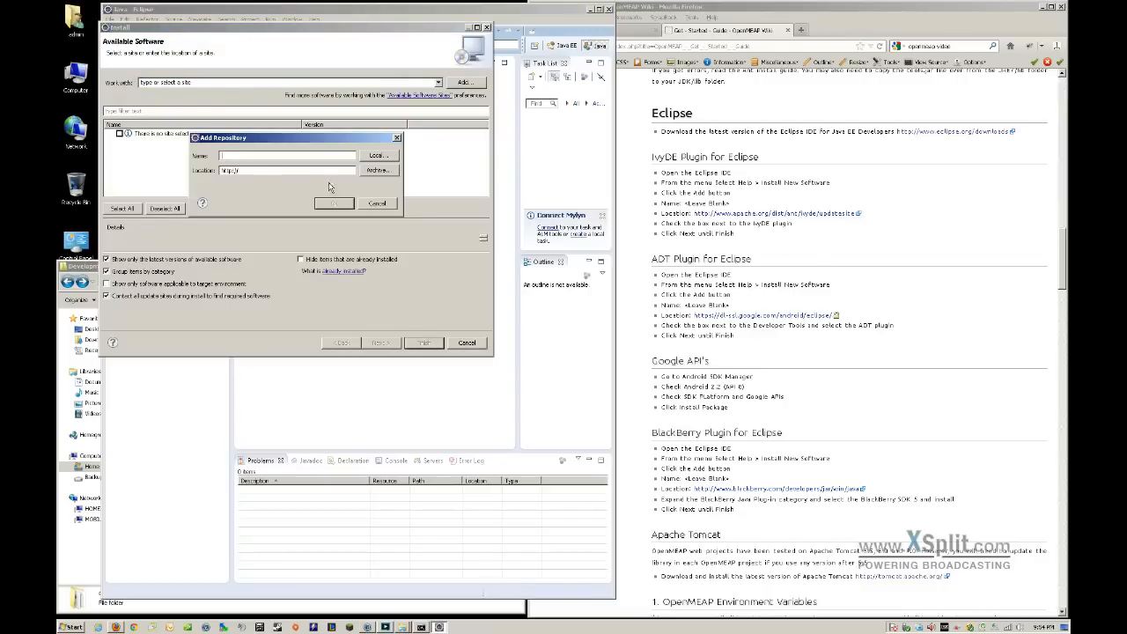
pyautogui.click(376, 203)
# Select the Apache IvyDE Eclipse plugins from the Apache IvyDE Repository site and cancel the installation wizard
pyautogui.click(438, 82)
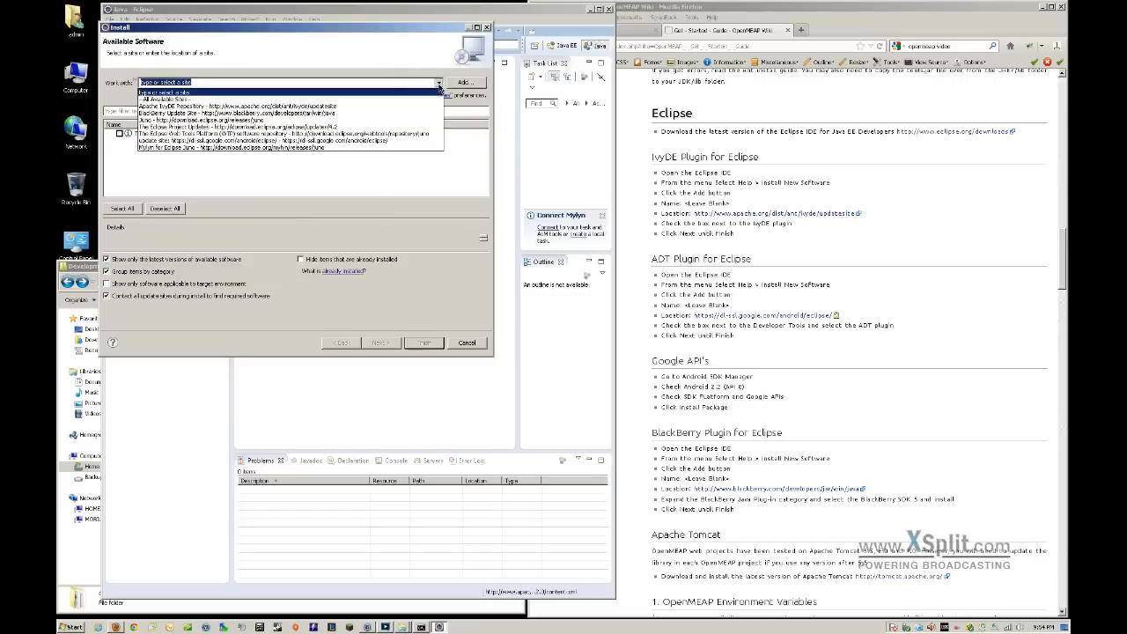
pyautogui.click(311, 110)
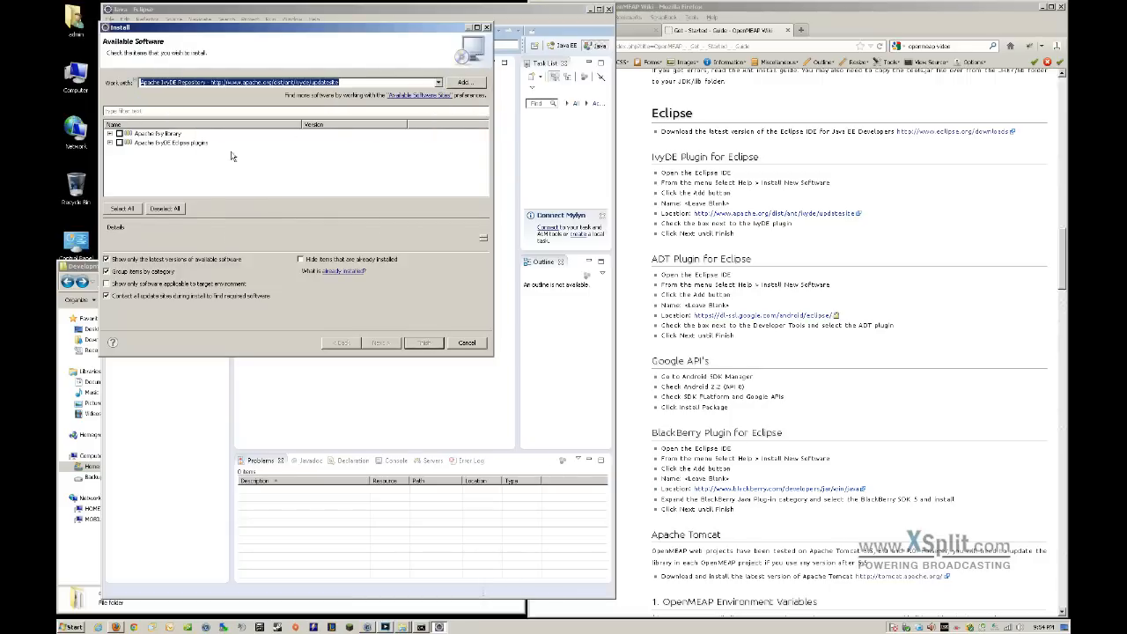
pyautogui.click(110, 142)
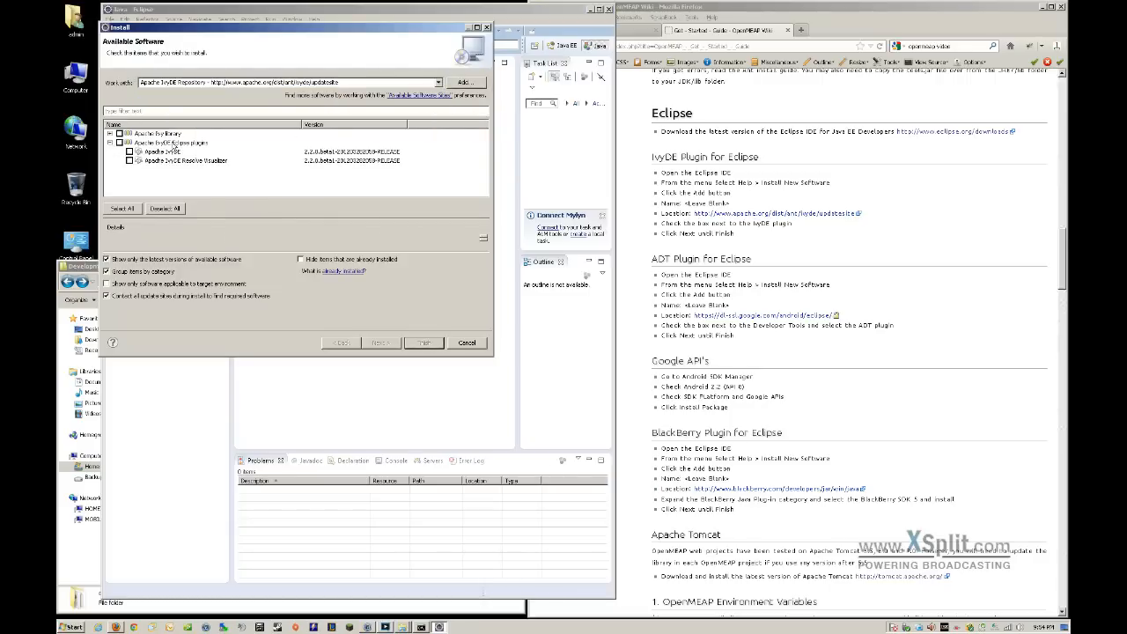
pyautogui.click(120, 142)
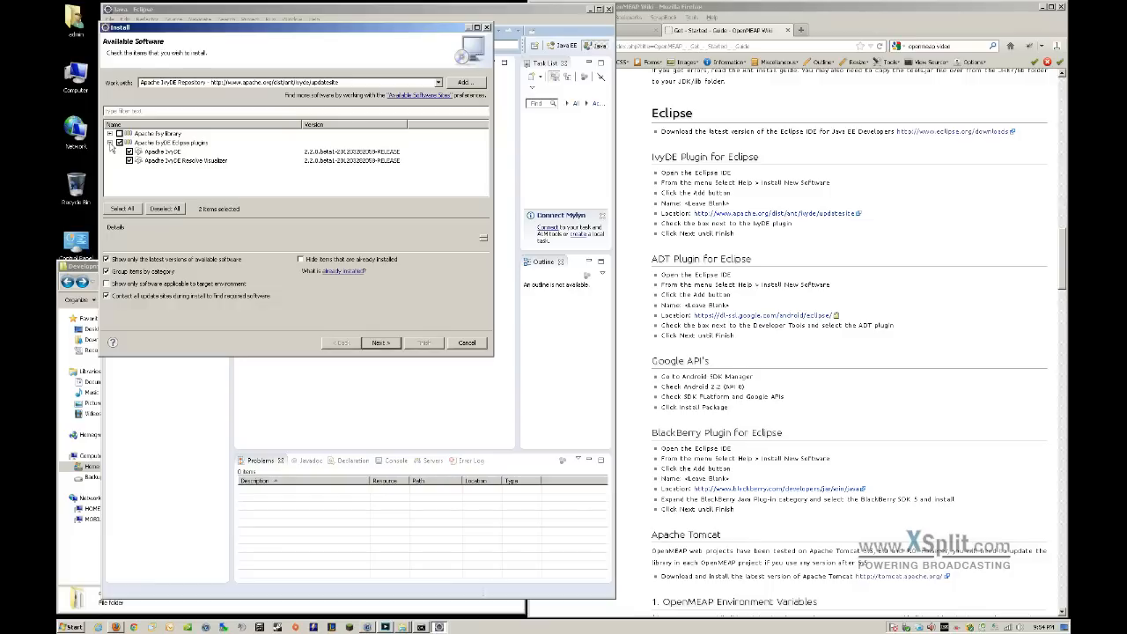
pyautogui.click(109, 142)
pyautogui.click(119, 141)
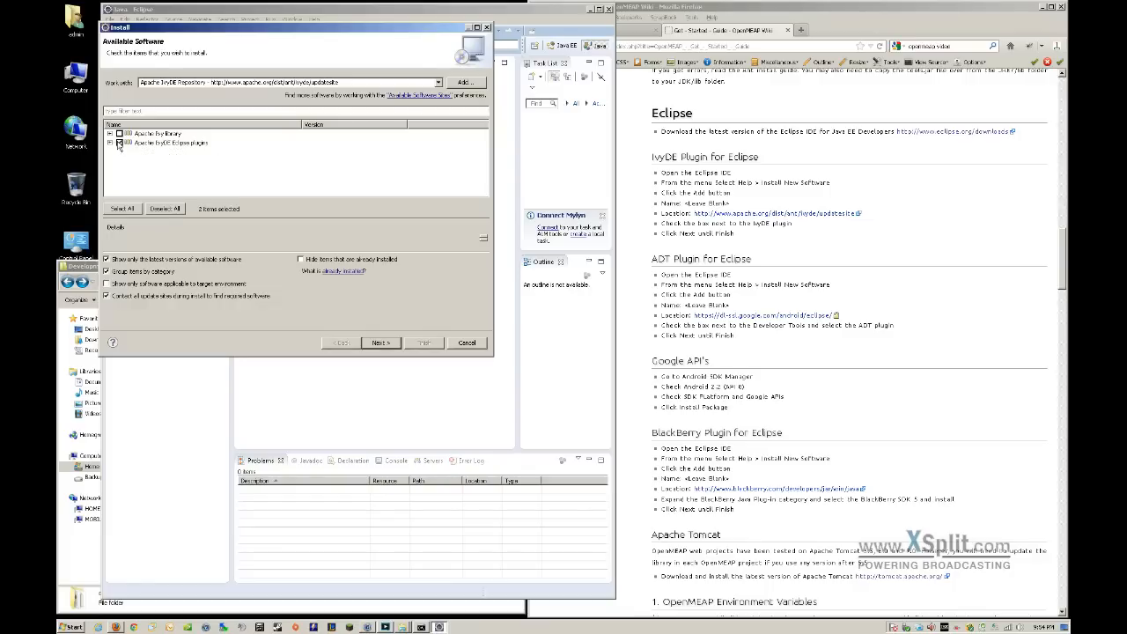
pyautogui.click(466, 342)
# Switch to the guide in Firefox and read the Apache Tomcat and OpenMEAP Environment Variables sections
pyautogui.click(629, 333)
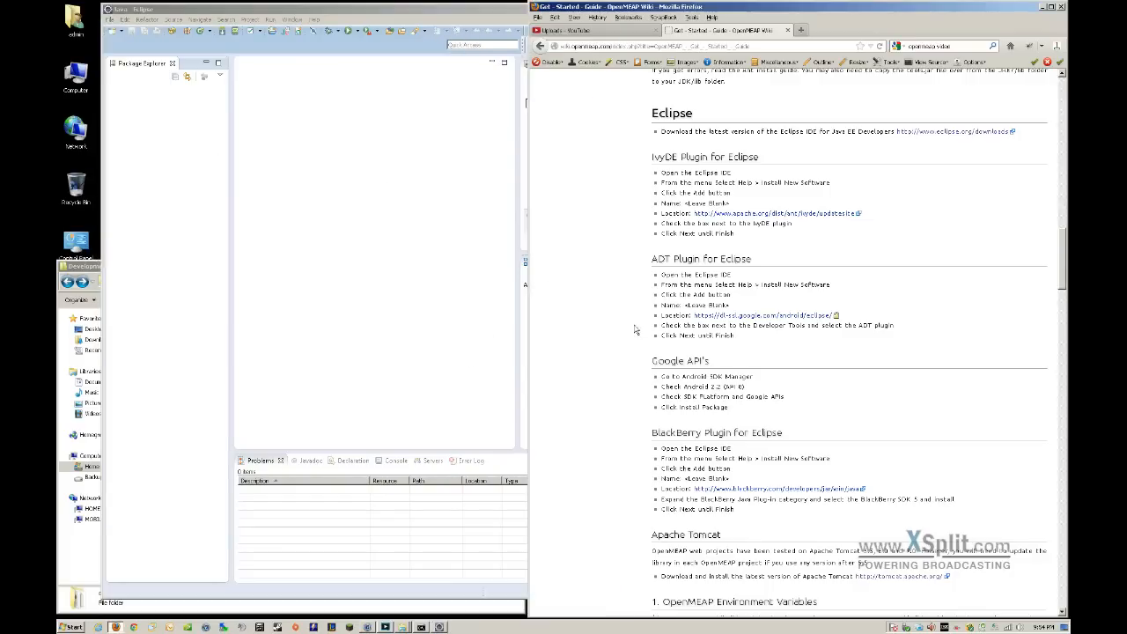
pyautogui.scroll(-6, 634, 331)
pyautogui.scroll(-2, 634, 328)
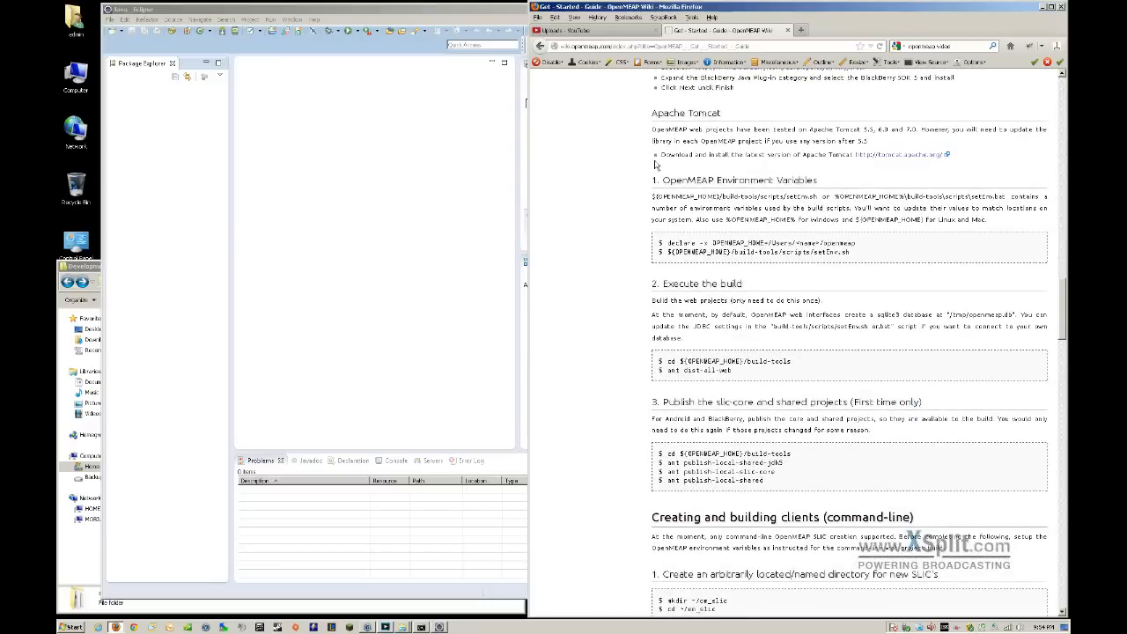
pyautogui.scroll(-1, 642, 193)
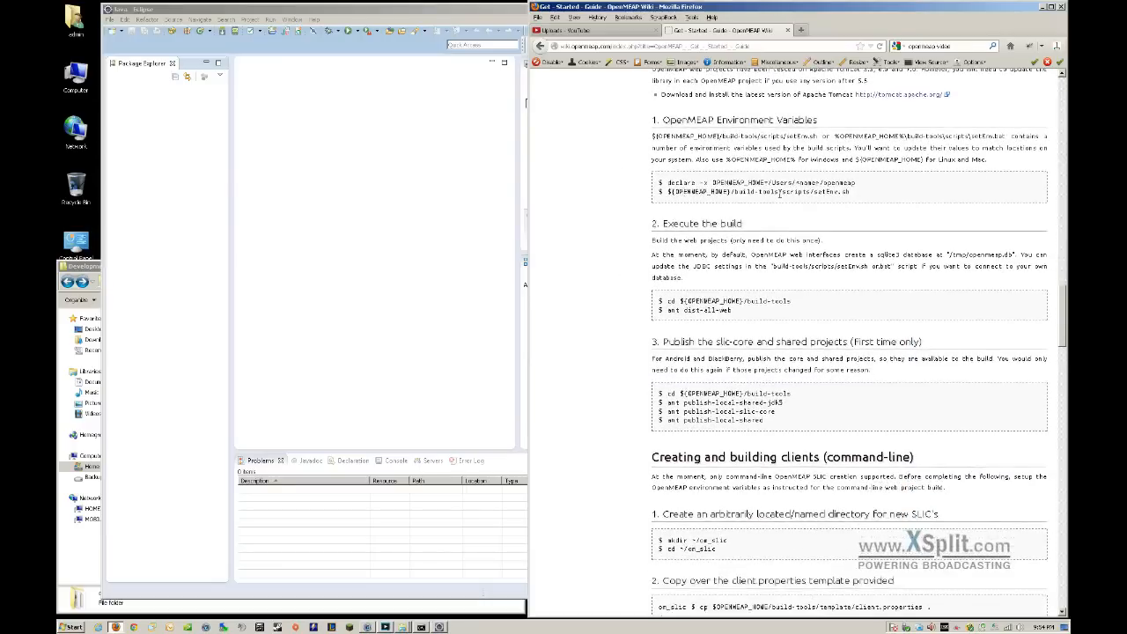
# In the file explorer, open the scripts folder inside OpenMEAP's build-tools folder
pyautogui.click(87, 268)
pyautogui.doubleClick(176, 388)
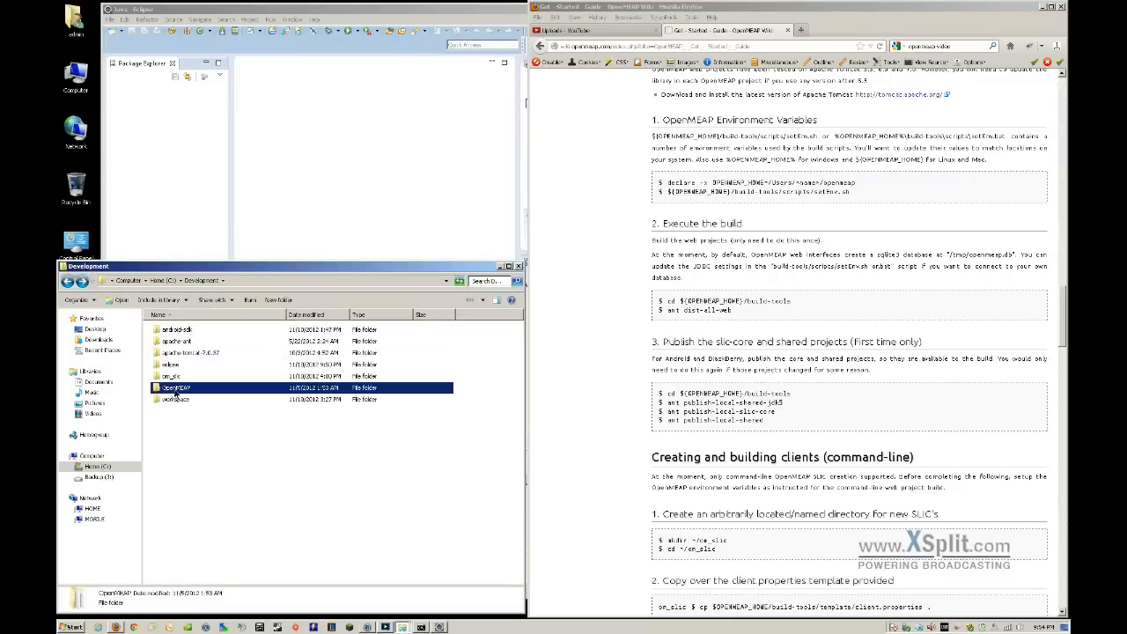
pyautogui.doubleClick(176, 331)
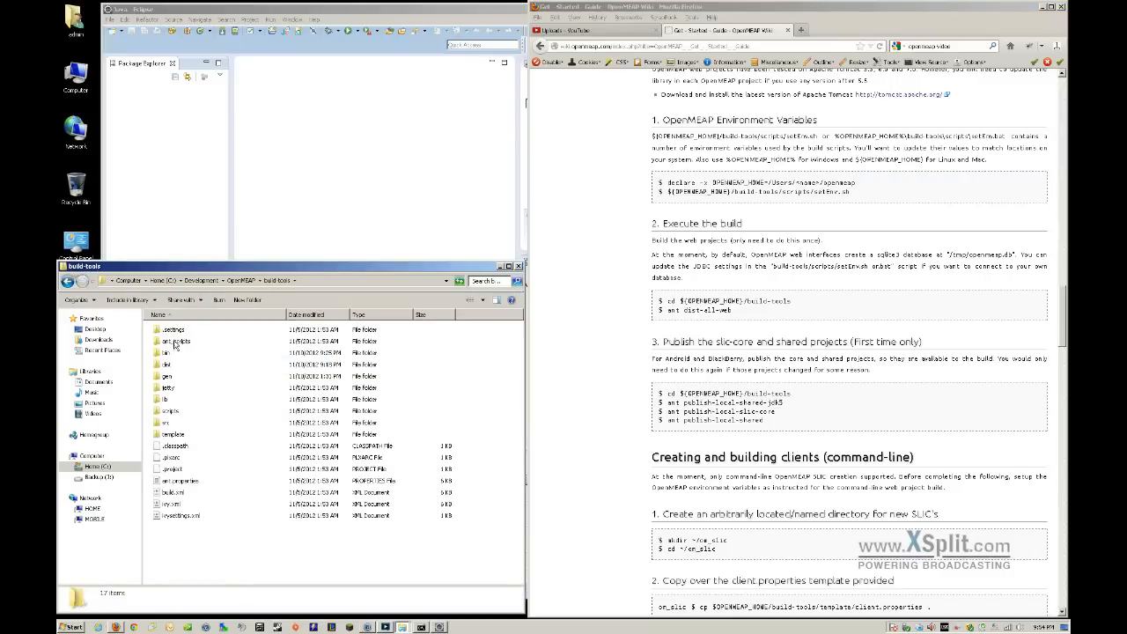
pyautogui.doubleClick(170, 411)
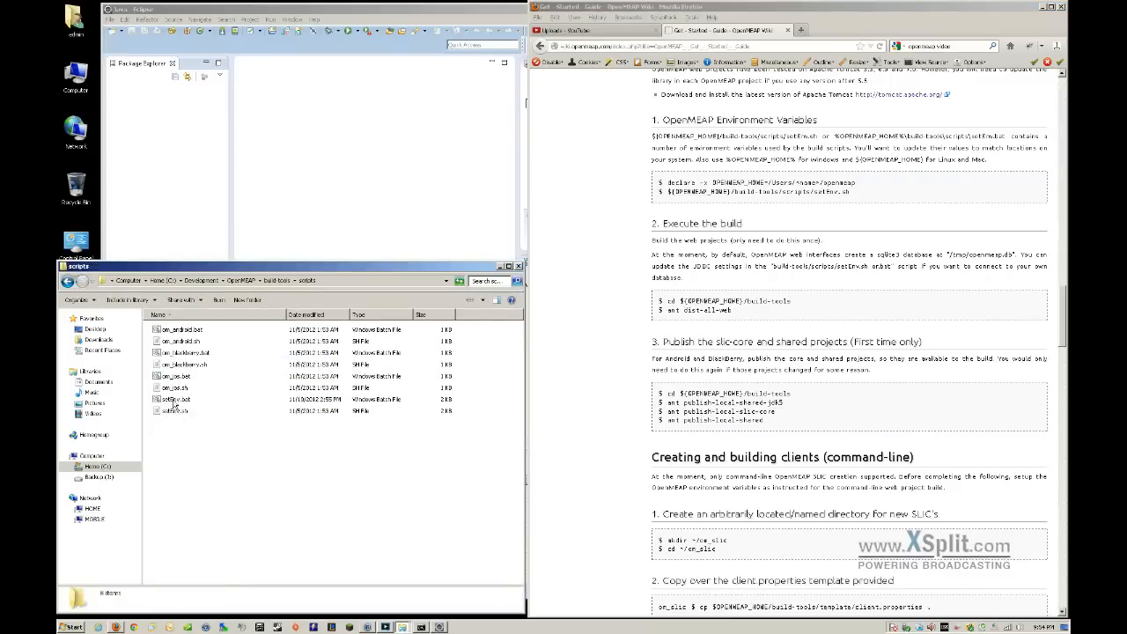
# Open setEnv.bat from the scripts folder in Notepad++
pyautogui.click(167, 400)
pyautogui.rightClick(177, 400)
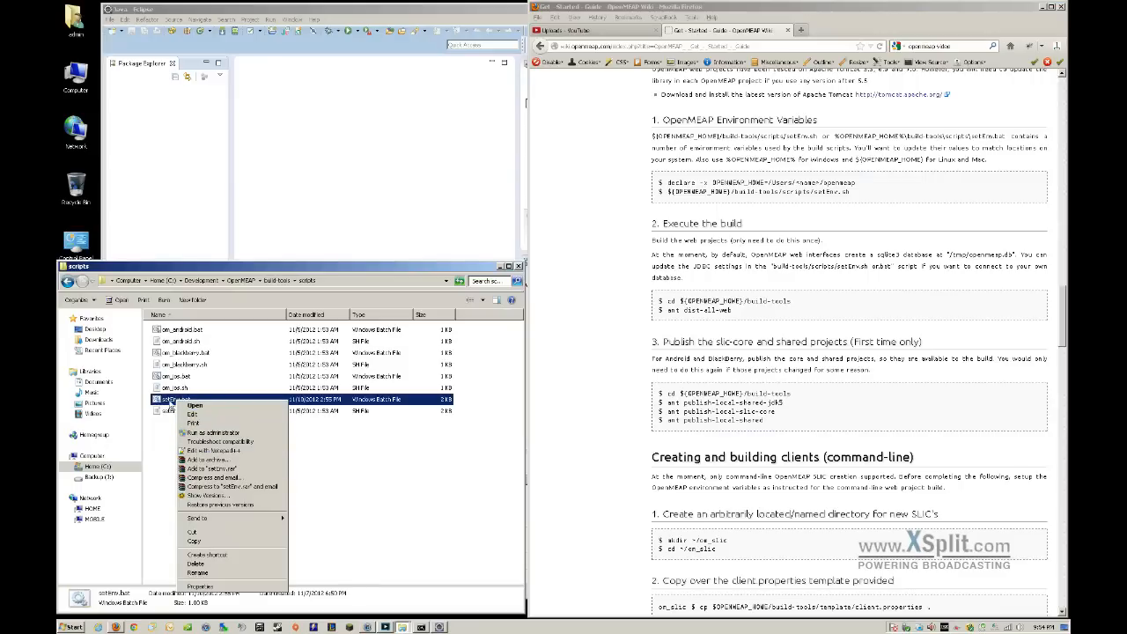
pyautogui.click(170, 403)
pyautogui.click(190, 434)
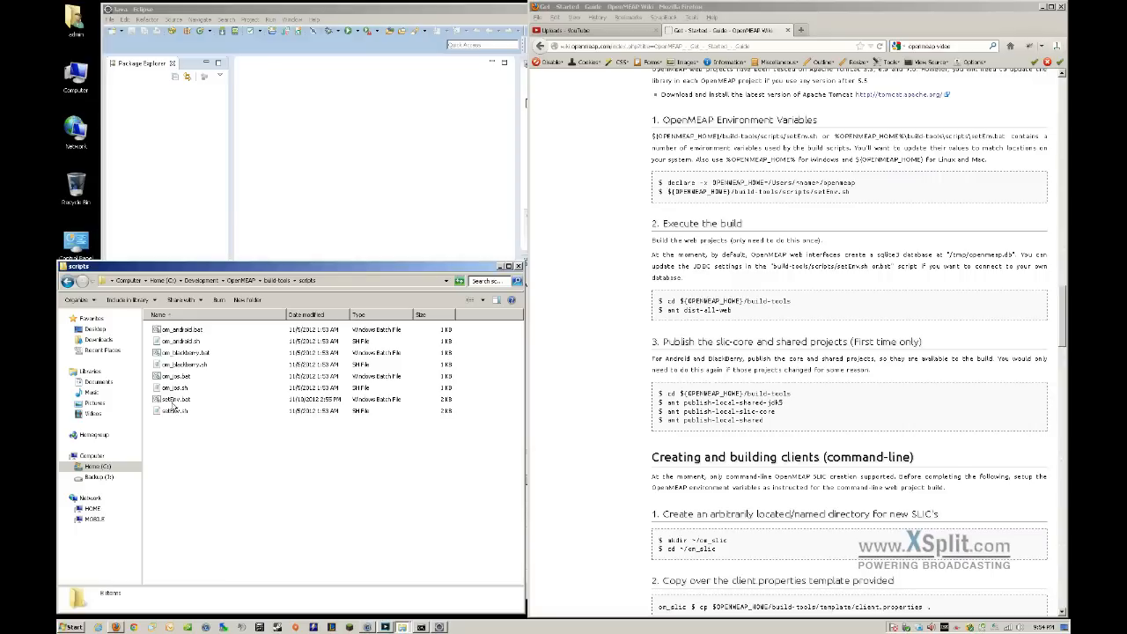
pyautogui.click(173, 400)
pyautogui.rightClick(175, 400)
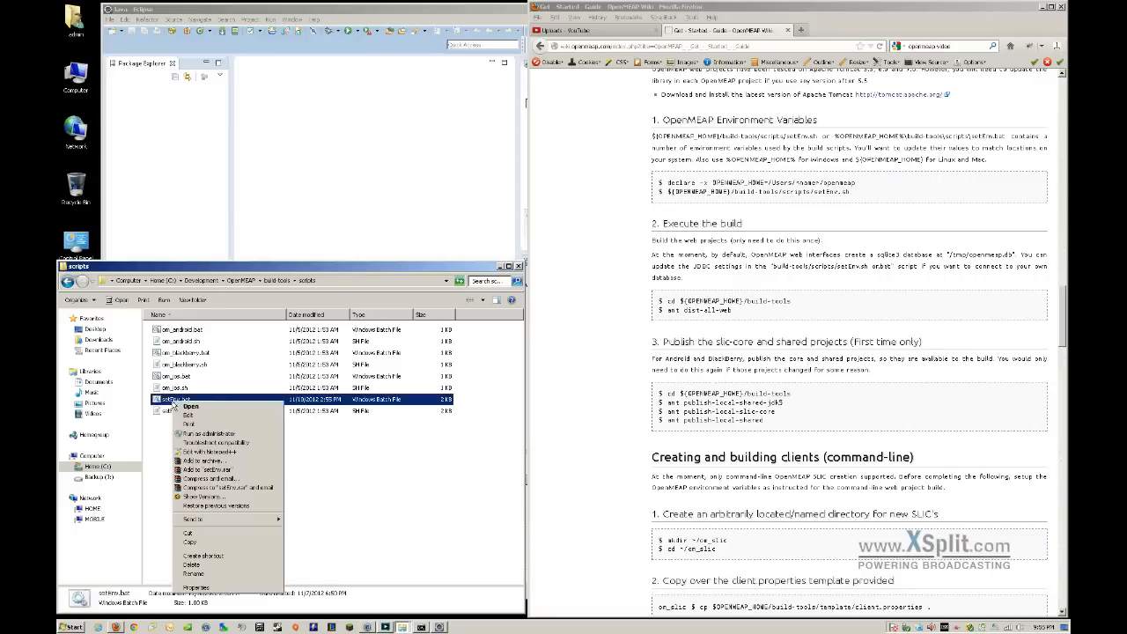
pyautogui.click(197, 453)
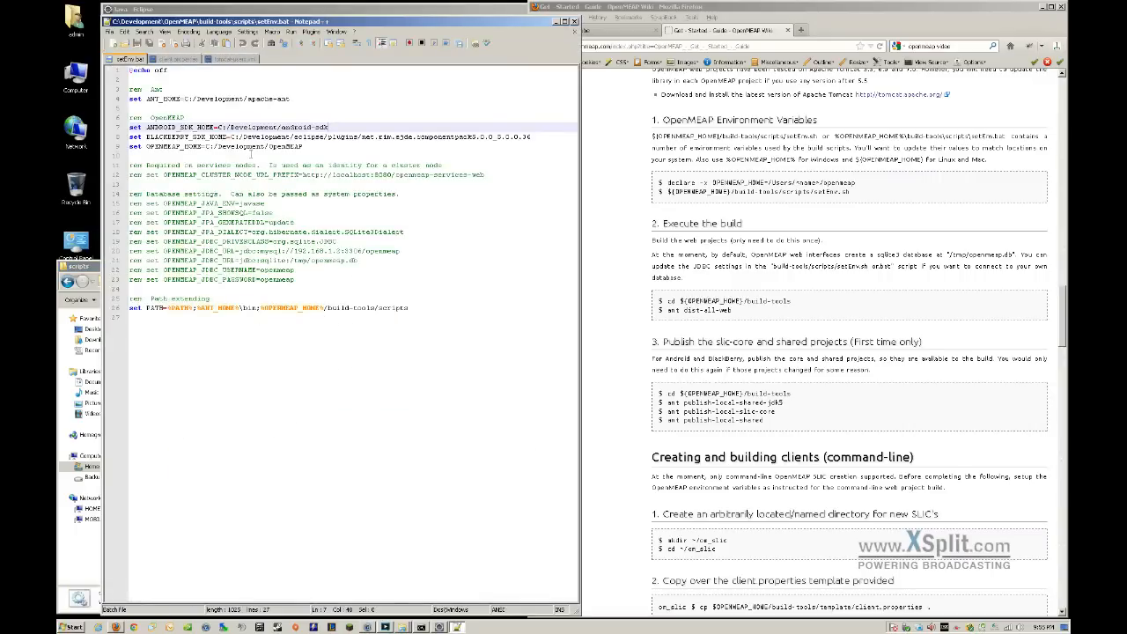
# Review the Ant, Android SDK and BlackBerry SDK home paths in setEnv.bat and close Notepad++
pyautogui.moveTo(183, 99); pyautogui.dragTo(290, 99)
pyautogui.moveTo(217, 127); pyautogui.dragTo(327, 127)
pyautogui.moveTo(231, 136); pyautogui.dragTo(526, 136)
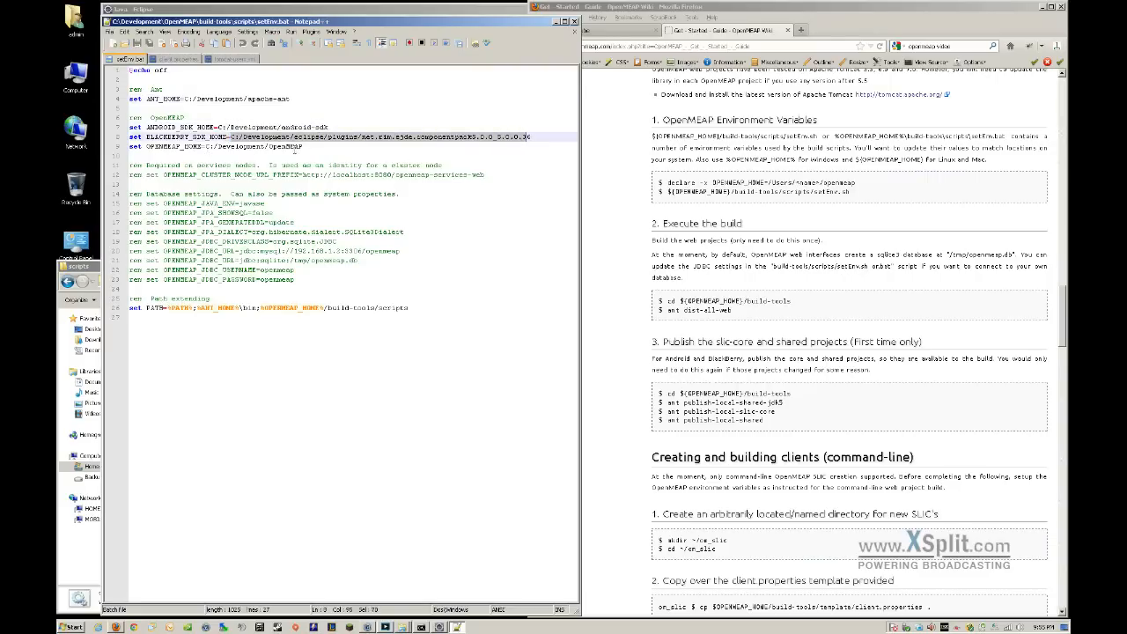
pyautogui.click(574, 21)
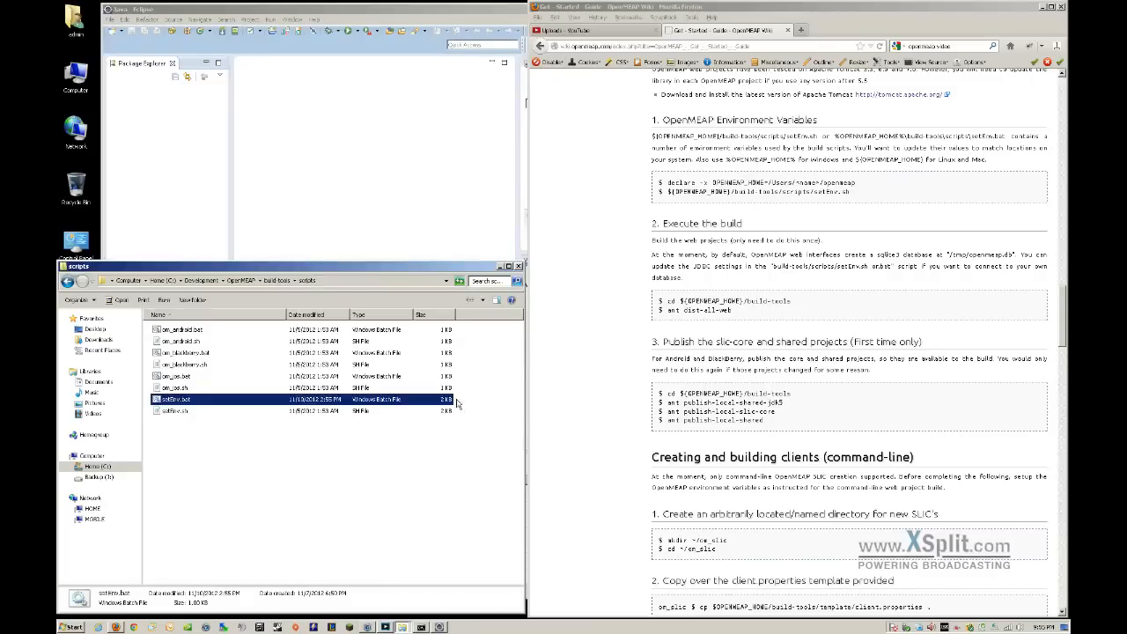
# Switch to the Command Prompt and change the working directory to C:\Development\OpenMEAP\build-tools
pyautogui.click(593, 384)
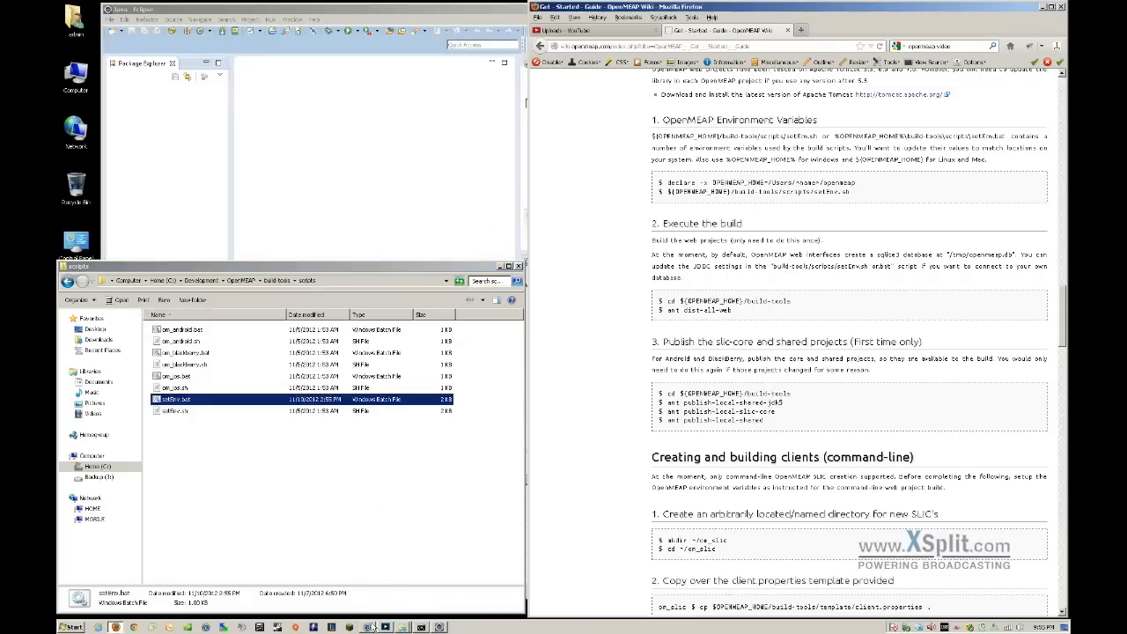
pyautogui.click(421, 627)
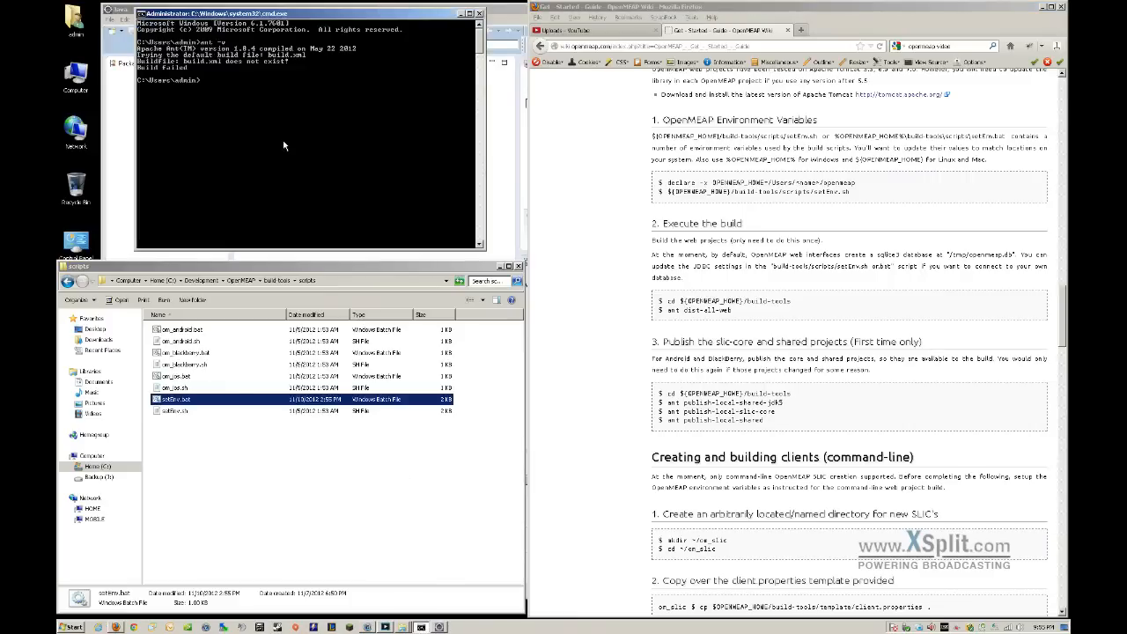
pyautogui.press('Return')
pyautogui.write('.cd ..')
pyautogui.press('Return')
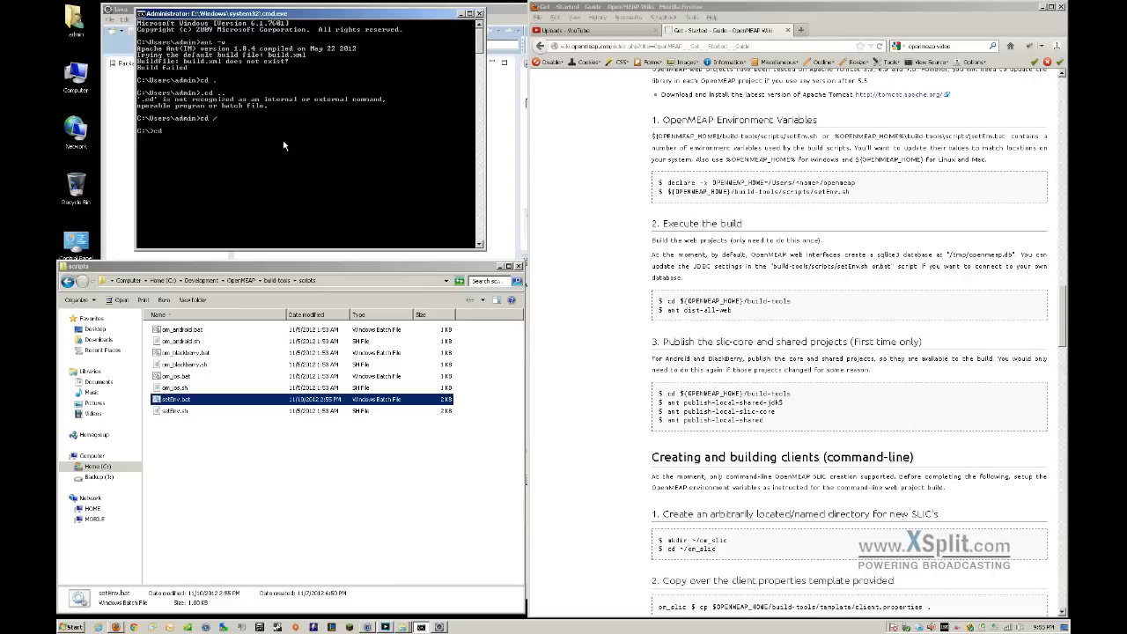
pyautogui.press('Tab')
pyautogui.press('Return')
pyautogui.write('cd O')
pyautogui.press('Tab')
pyautogui.press('Return')
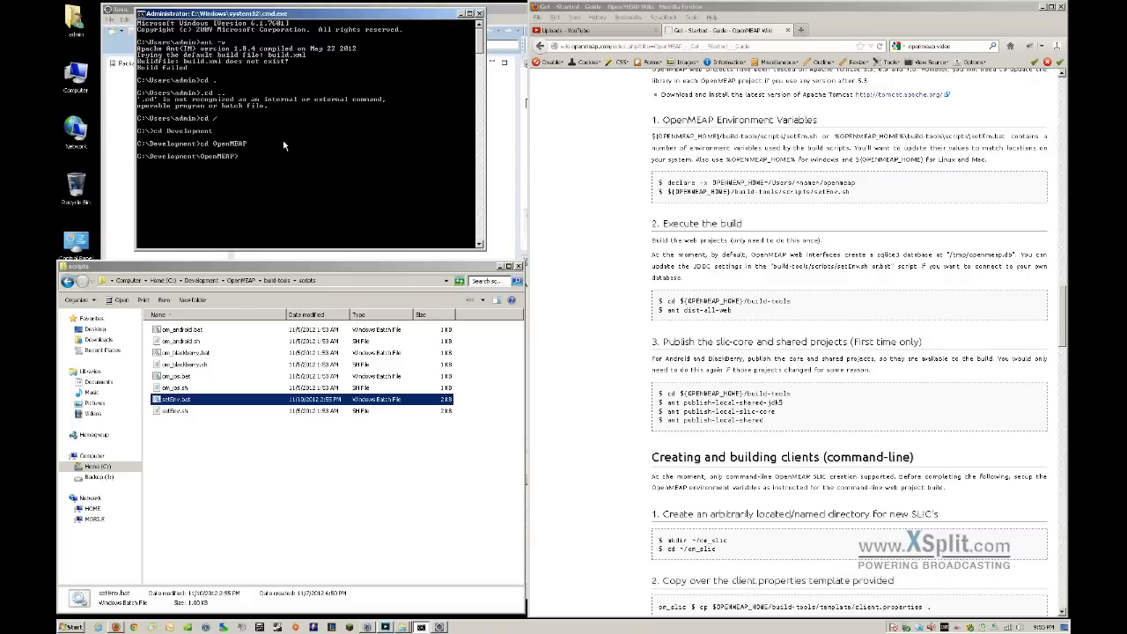
pyautogui.write('cd bu')
pyautogui.press('Tab')
pyautogui.press('Return')
# Copy the Windows setEnv.bat path from the guide and run %OPENMEAP_HOME%\build-tools\scripts\setEnv.bat in the Command Prompt
pyautogui.moveTo(835, 136); pyautogui.dragTo(1001, 145)
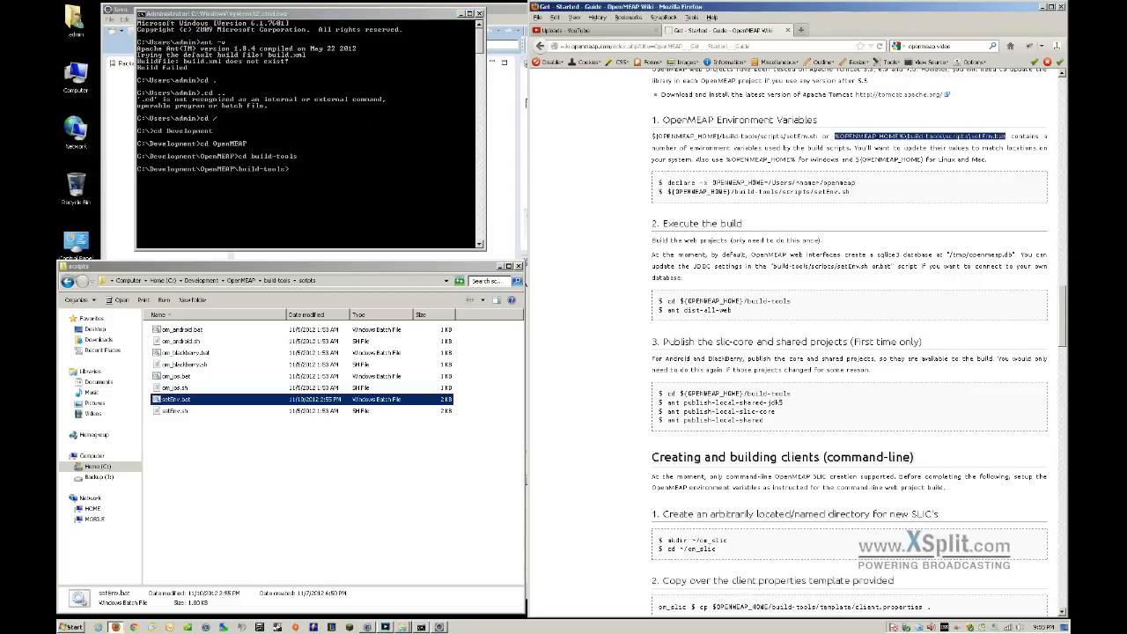
pyautogui.rightClick(928, 138)
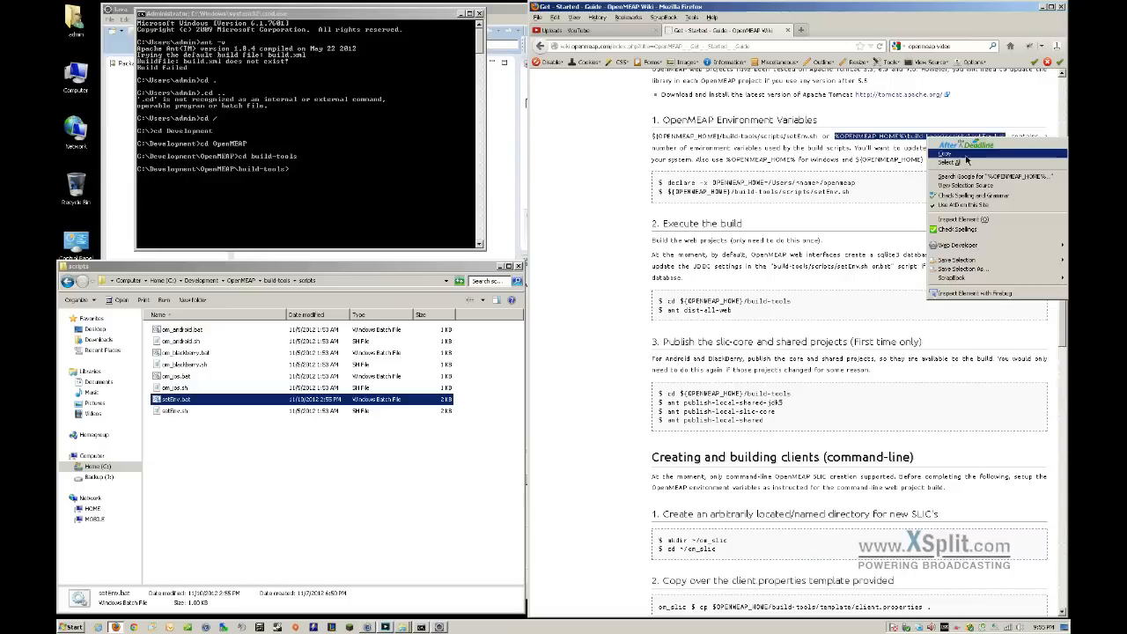
pyautogui.click(946, 153)
pyautogui.rightClick(321, 180)
pyautogui.click(347, 205)
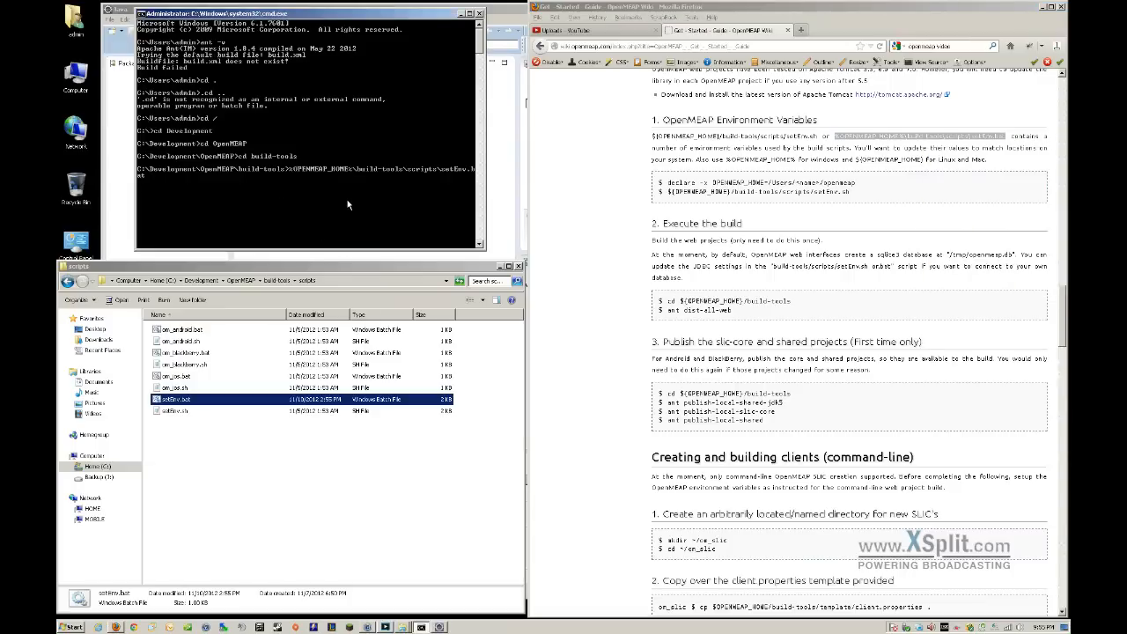
pyautogui.press('Return')
# Build the web projects by copying "ant dist-all-web" from the guide and running it in the Command Prompt
pyautogui.moveTo(732, 310); pyautogui.dragTo(674, 310)
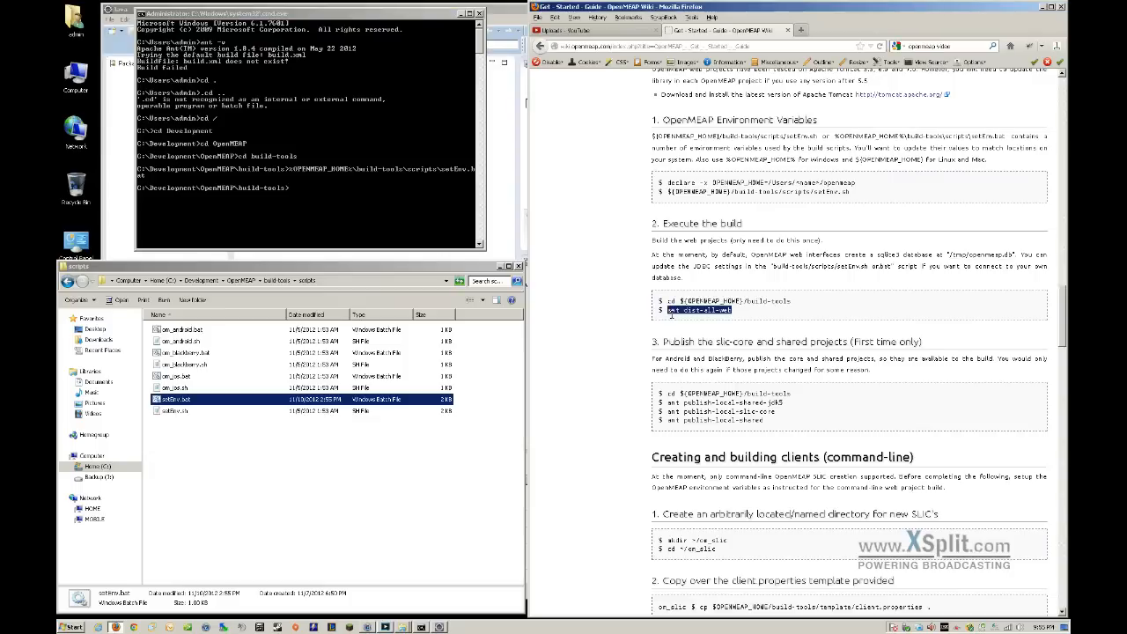
pyautogui.rightClick(347, 192)
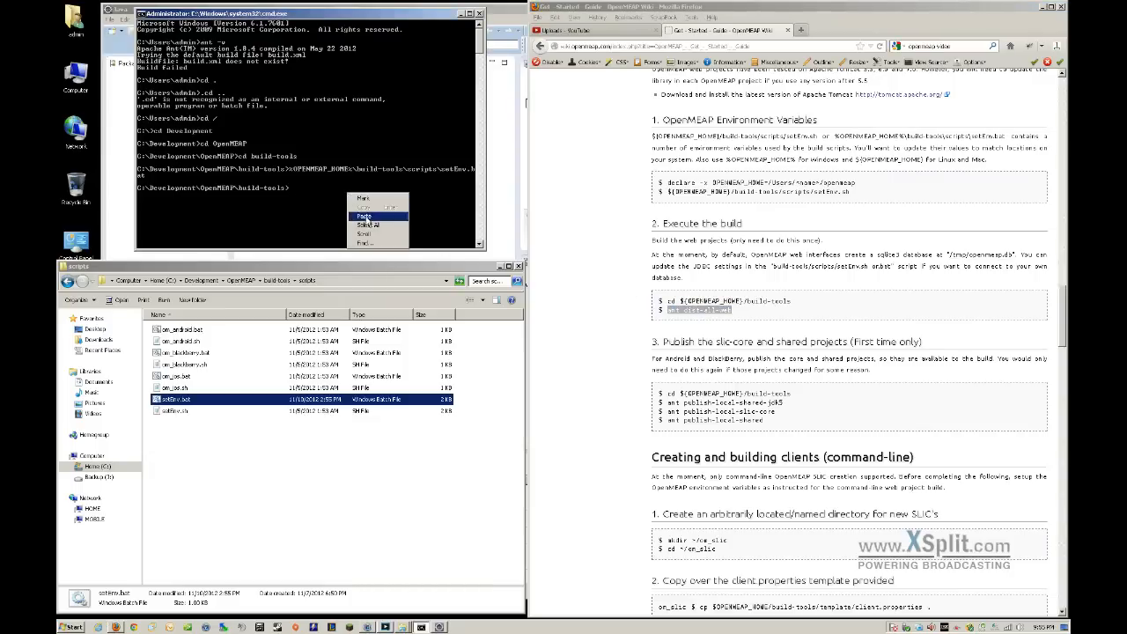
pyautogui.click(367, 216)
pyautogui.press('Return')
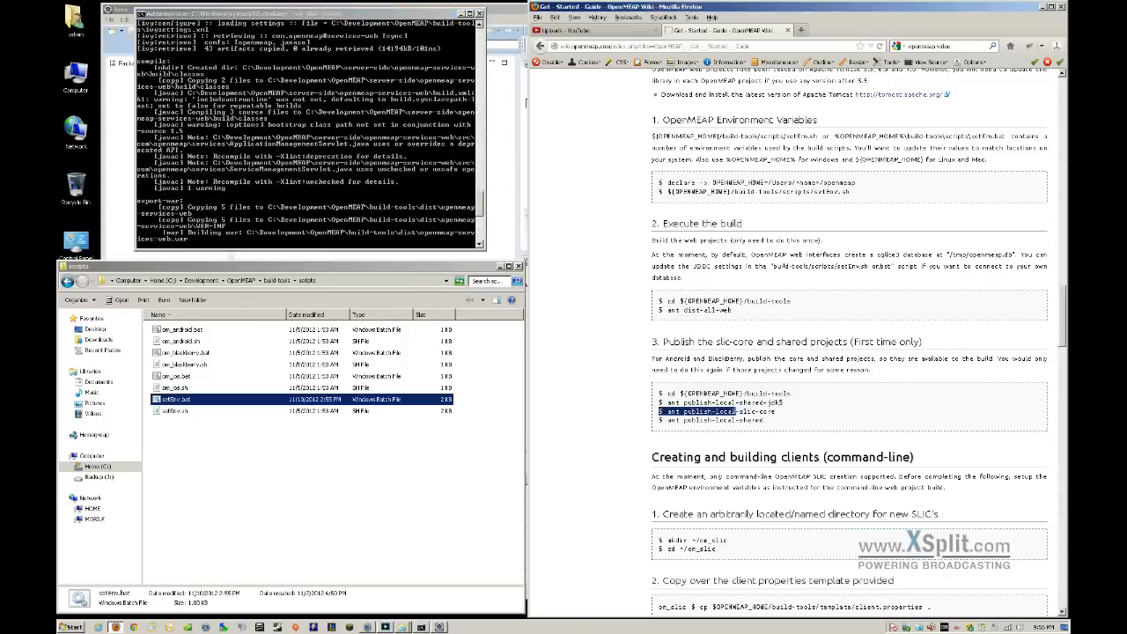
# Copy "ant publish-local-shared-jdk5" from the guide and run it in the Command Prompt
pyautogui.moveTo(667, 403); pyautogui.dragTo(783, 402)
pyautogui.moveTo(666, 403); pyautogui.dragTo(784, 403)
pyautogui.rightClick(784, 403)
pyautogui.click(789, 412)
pyautogui.click(343, 247)
pyautogui.rightClick(342, 246)
pyautogui.click(349, 264)
pyautogui.press('Return')
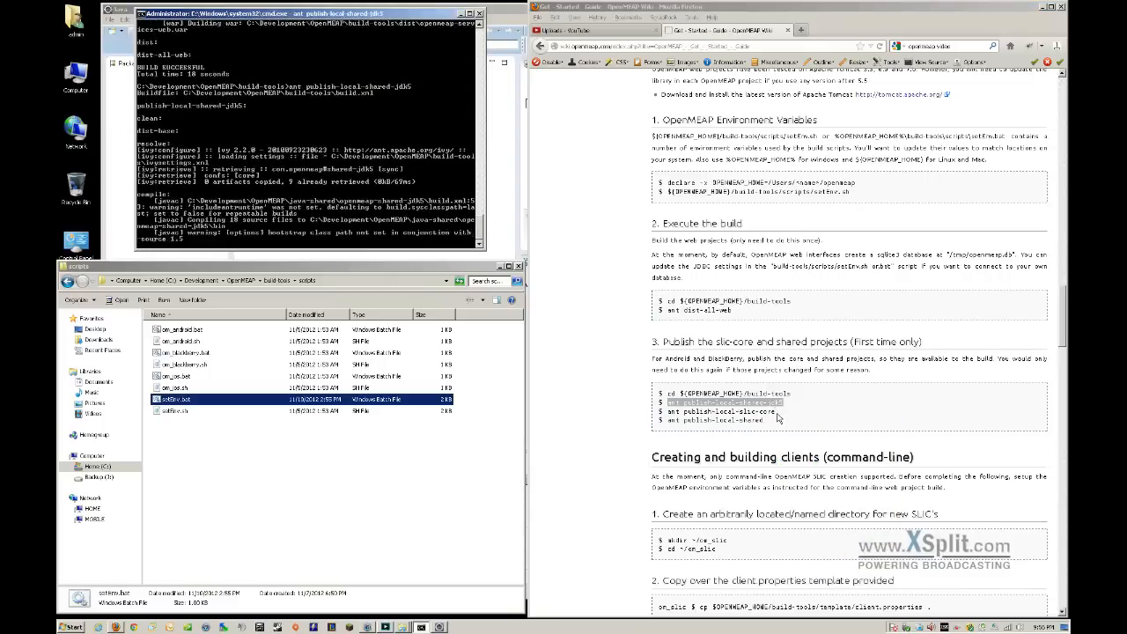
# Publish the slic-core project by copying "ant publish-local-slic-core" from the guide and running it in the Command Prompt
pyautogui.moveTo(778, 414); pyautogui.dragTo(667, 411)
pyautogui.rightClick(674, 411)
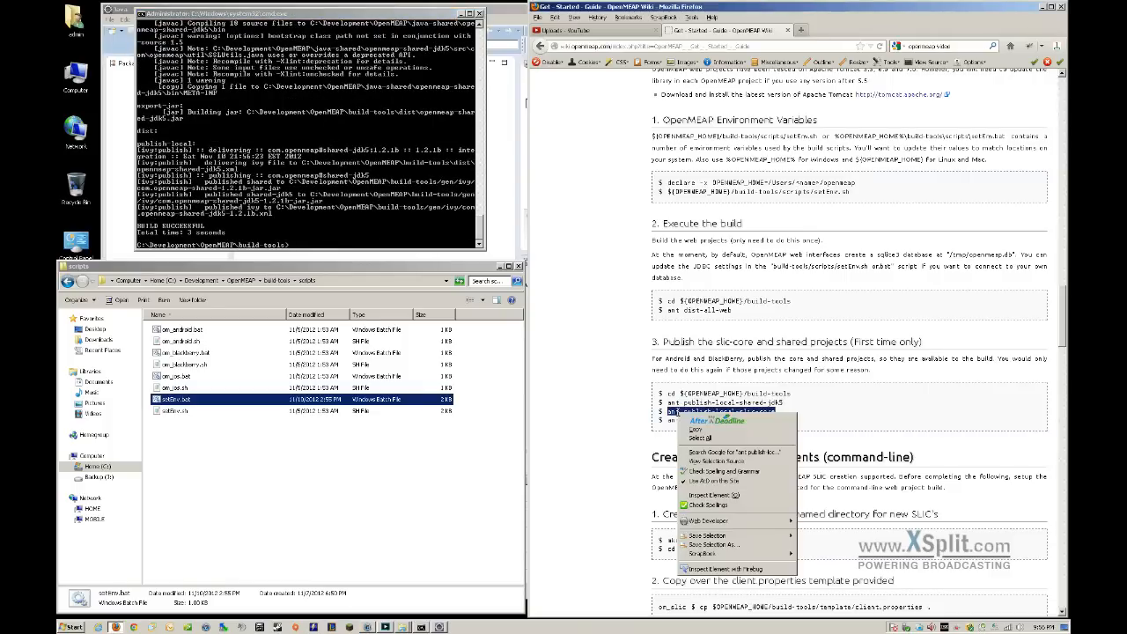
pyautogui.click(697, 421)
pyautogui.rightClick(313, 244)
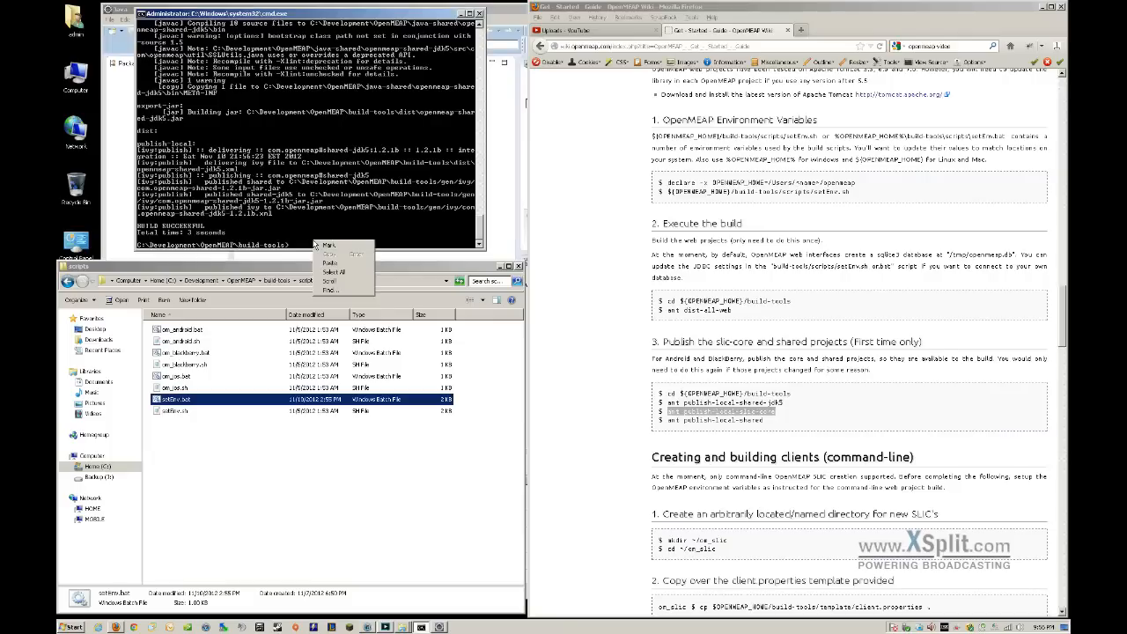
pyautogui.click(339, 262)
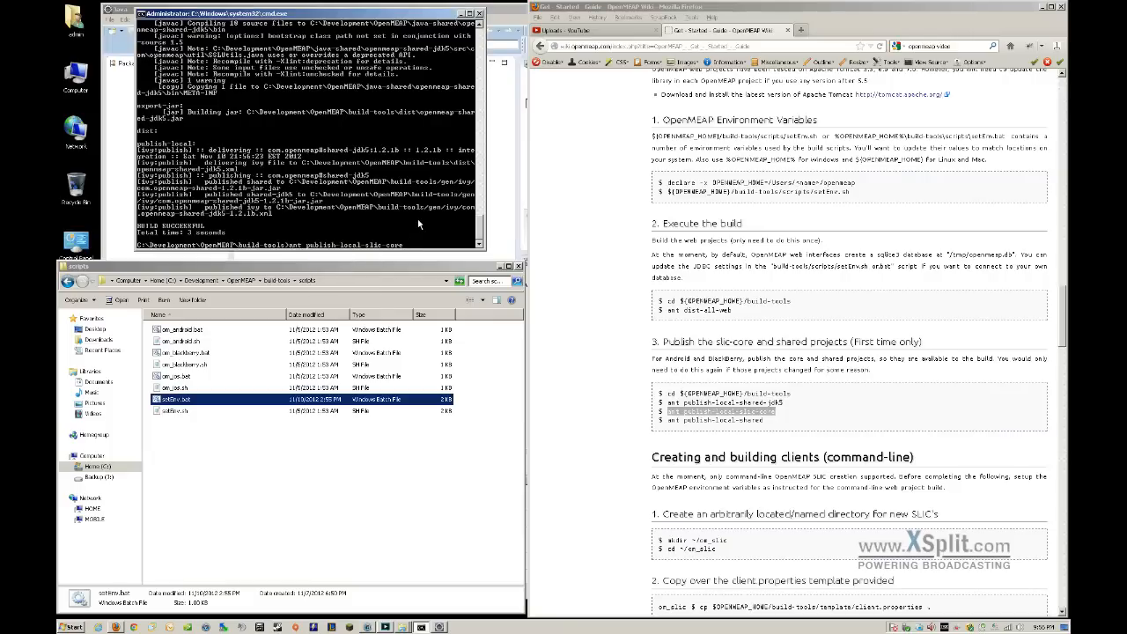
pyautogui.press('Return')
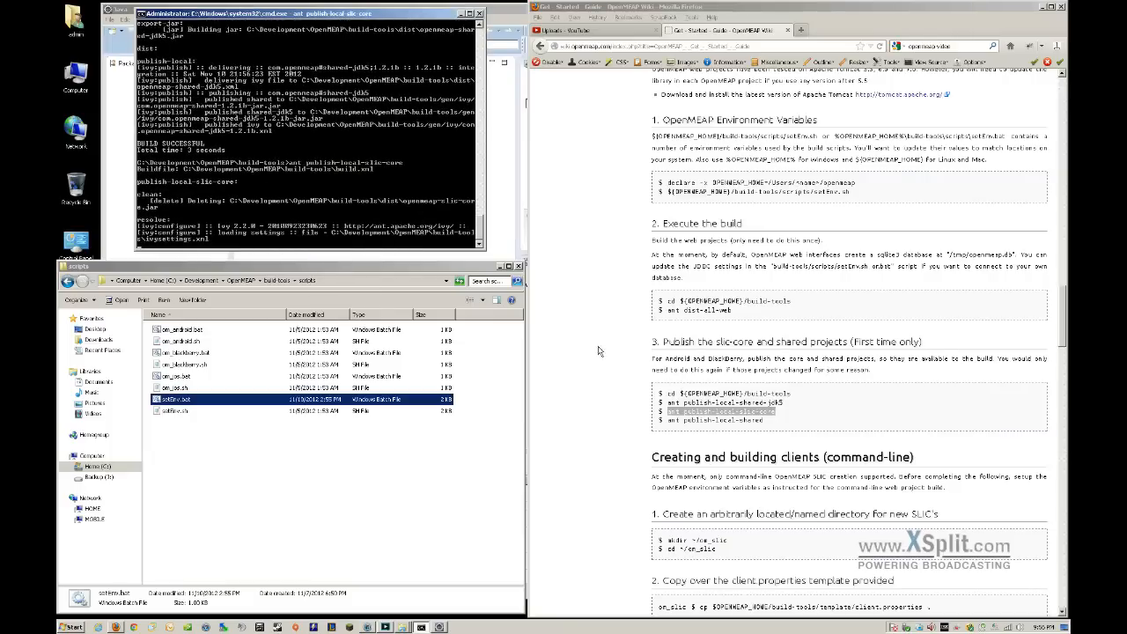
# Publish the shared project by copying "ant publish-local-shared" from the guide and running it in the Command Prompt
pyautogui.moveTo(678, 420)
pyautogui.mouseDown()
pyautogui.moveTo(762, 421)
pyautogui.moveTo(667, 420)
pyautogui.mouseUp()
pyautogui.rightClick(720, 423)
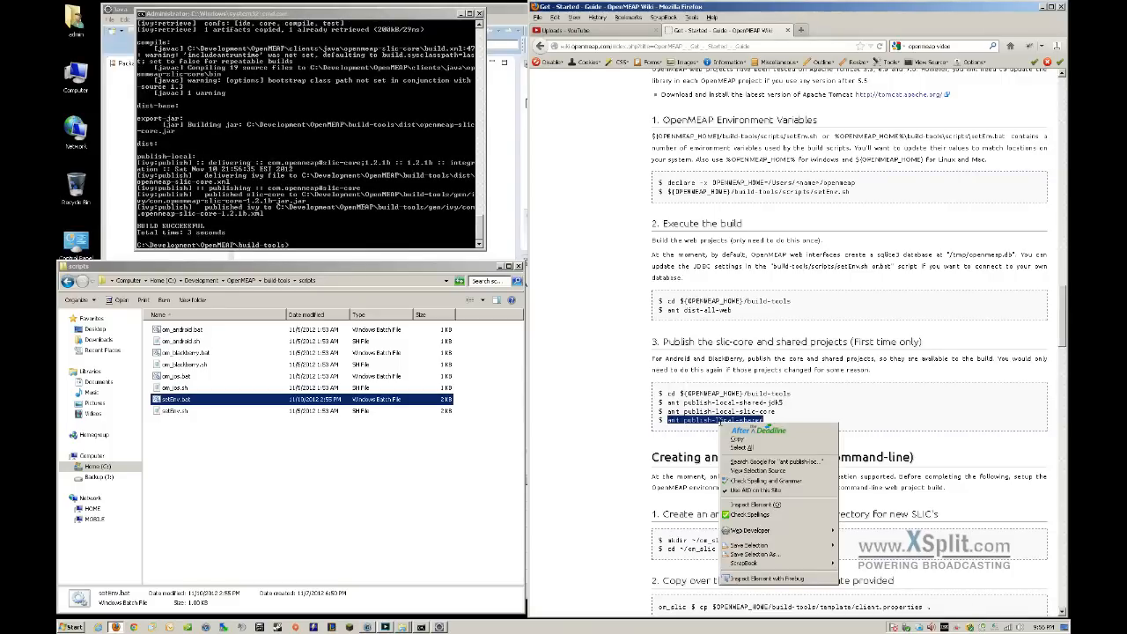
pyautogui.click(736, 440)
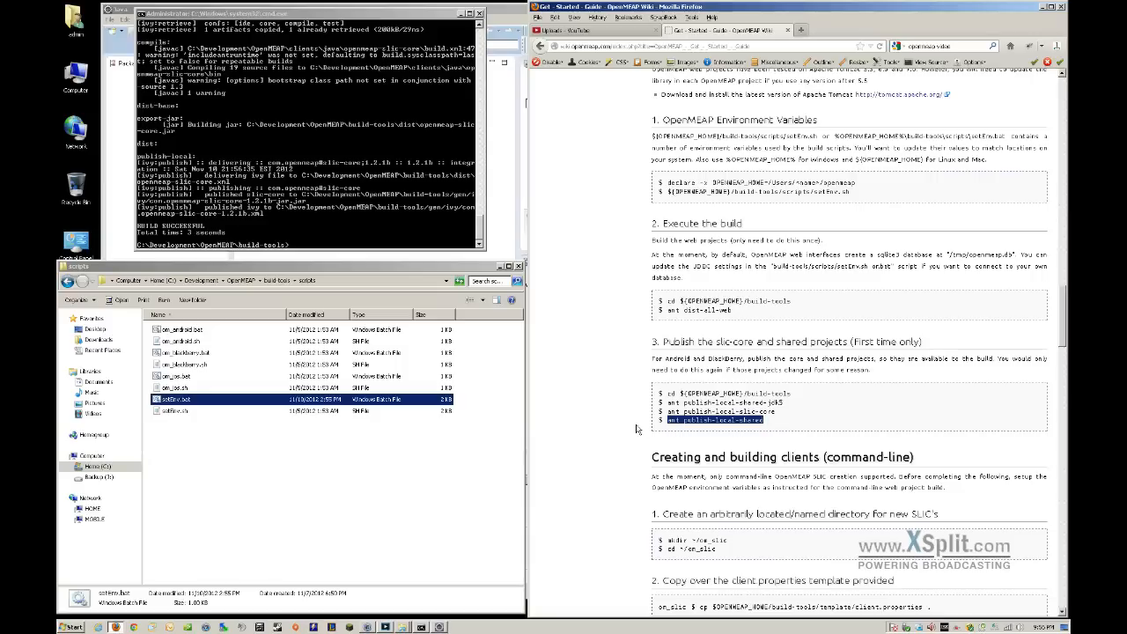
pyautogui.click(339, 251)
pyautogui.rightClick(334, 238)
pyautogui.click(348, 261)
pyautogui.press('Return')
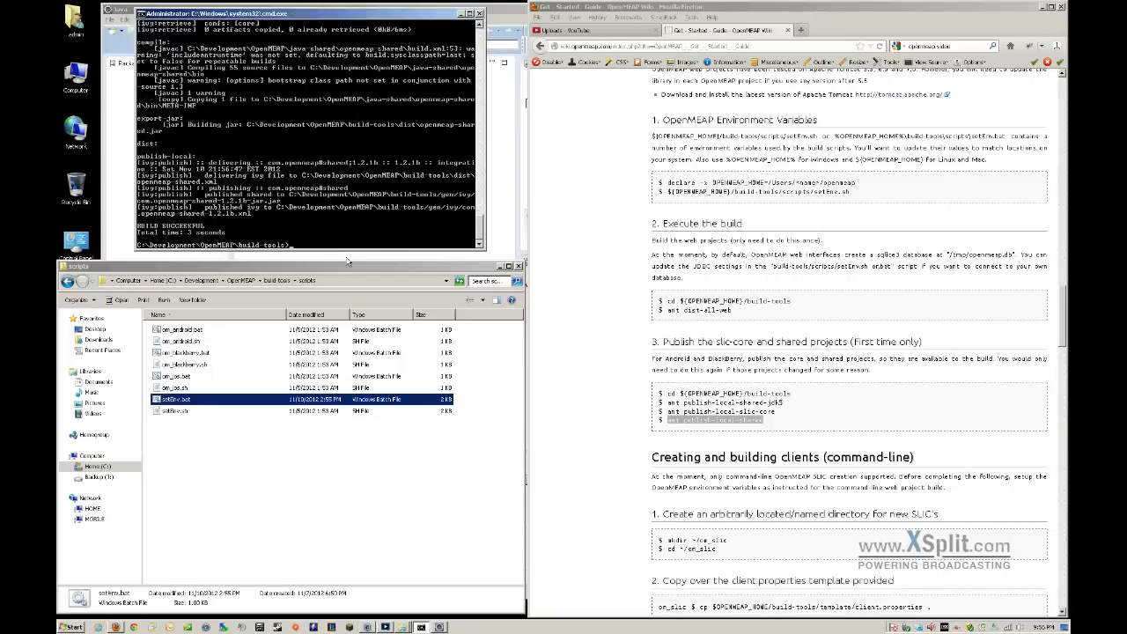
# Read the guide's section on creating and building clients, and open the om_slic folder inside C:\Development in the file explorer
pyautogui.click(579, 357)
pyautogui.scroll(-4, 598, 396)
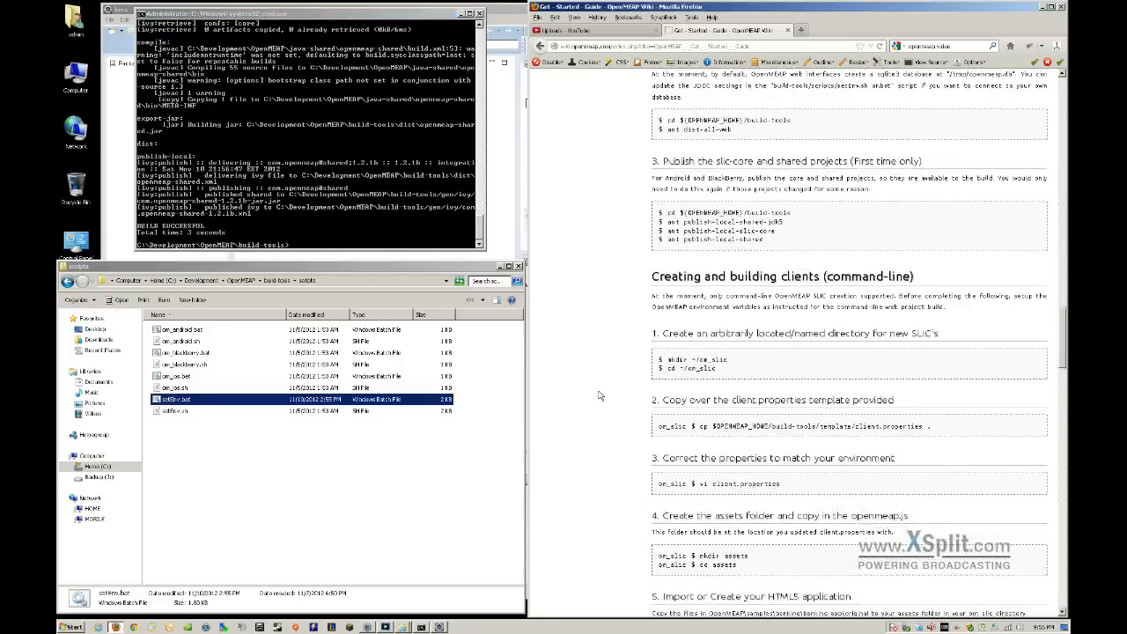
pyautogui.scroll(-2, 599, 396)
pyautogui.scroll(-2, 597, 395)
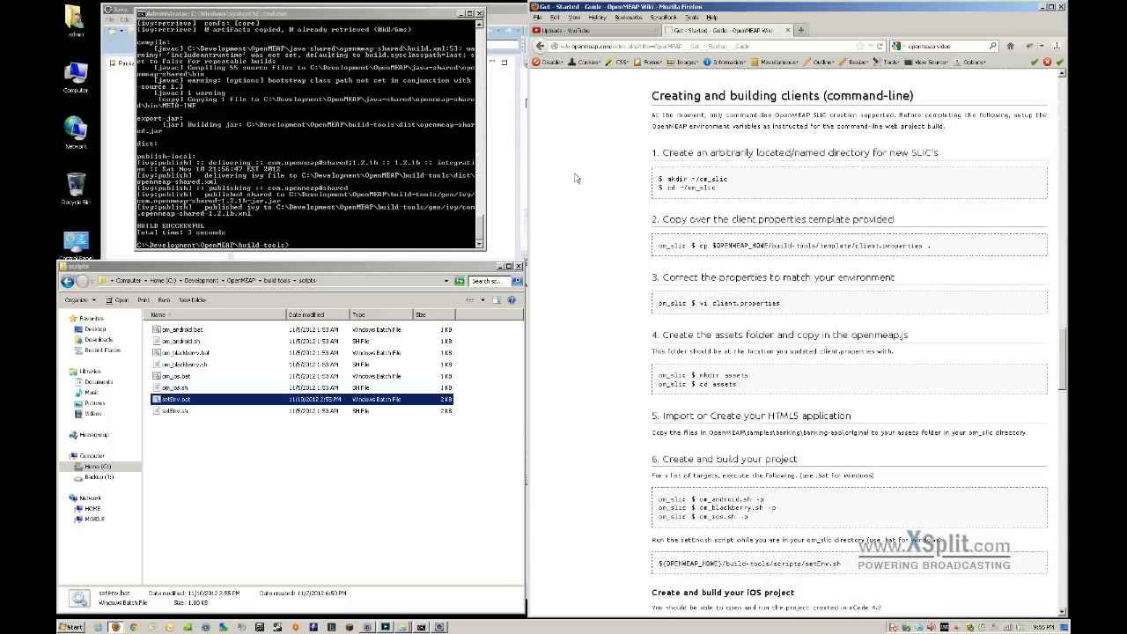
pyautogui.click(68, 282)
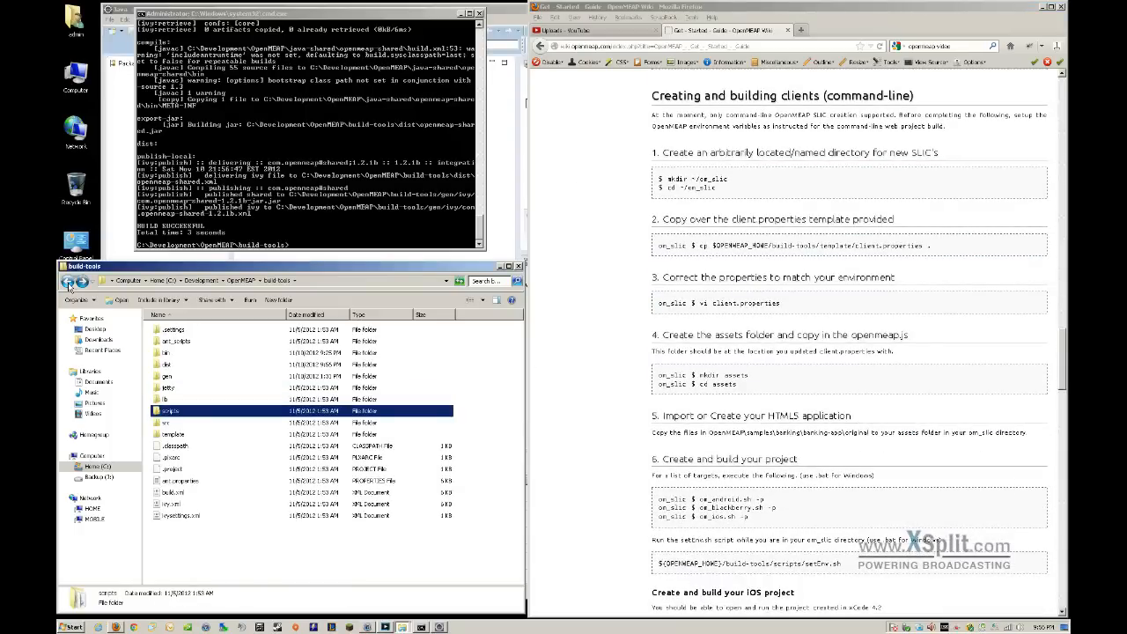
pyautogui.click(68, 282)
pyautogui.click(68, 282)
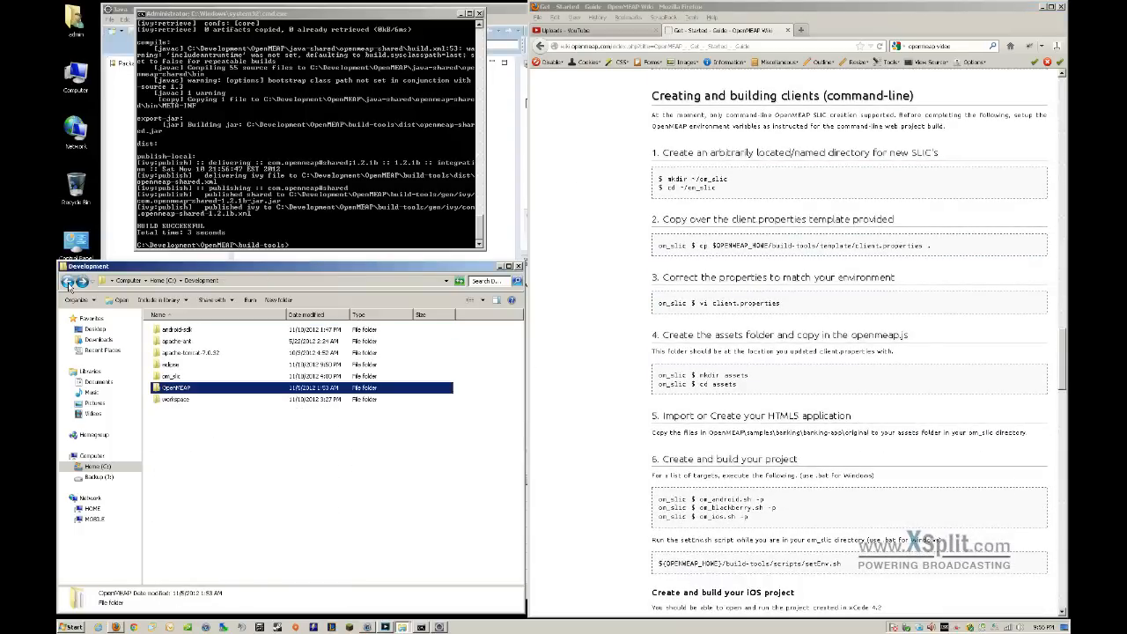
pyautogui.doubleClick(176, 377)
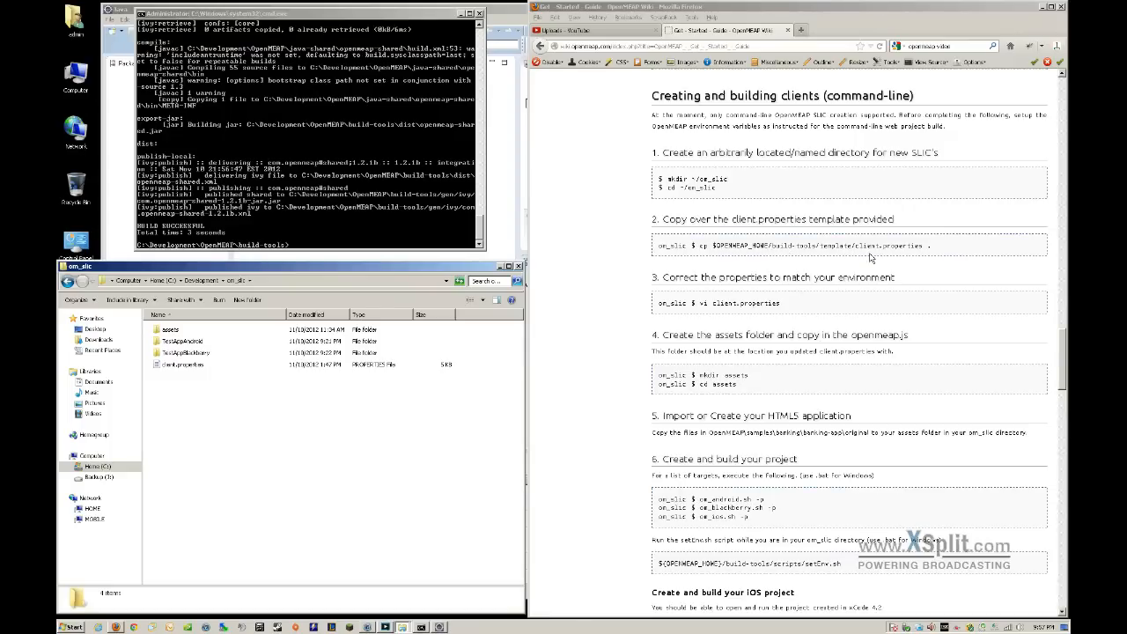
# Open client.properties from the om_slic folder in Notepad++
pyautogui.click(186, 364)
pyautogui.rightClick(188, 367)
pyautogui.click(215, 383)
# Review the general, iOS, Android and BlackBerry settings in client.properties, from the package and application names to the vendor
pyautogui.scroll(-2, 334, 293)
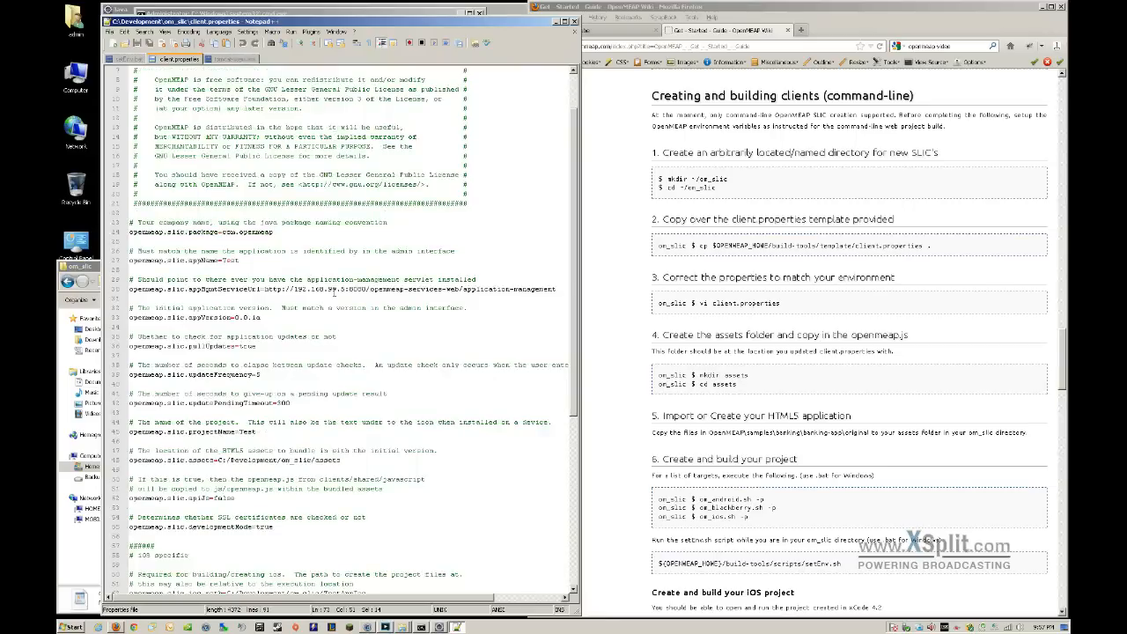
pyautogui.moveTo(272, 231); pyautogui.dragTo(221, 261)
pyautogui.scroll(-1, 262, 267)
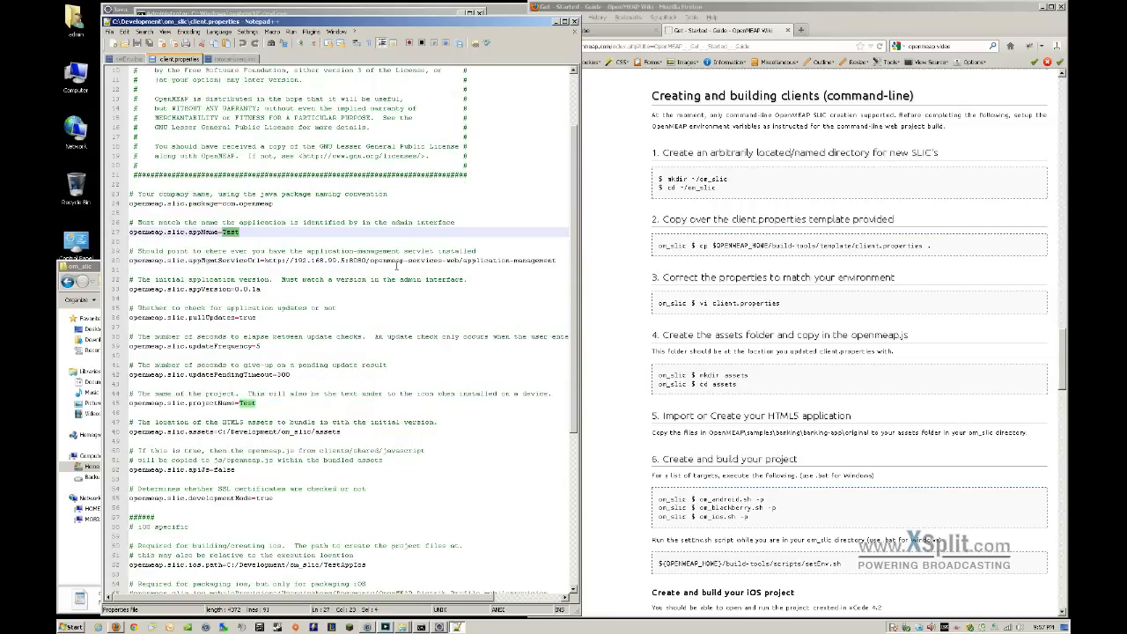
pyautogui.scroll(-3, 400, 262)
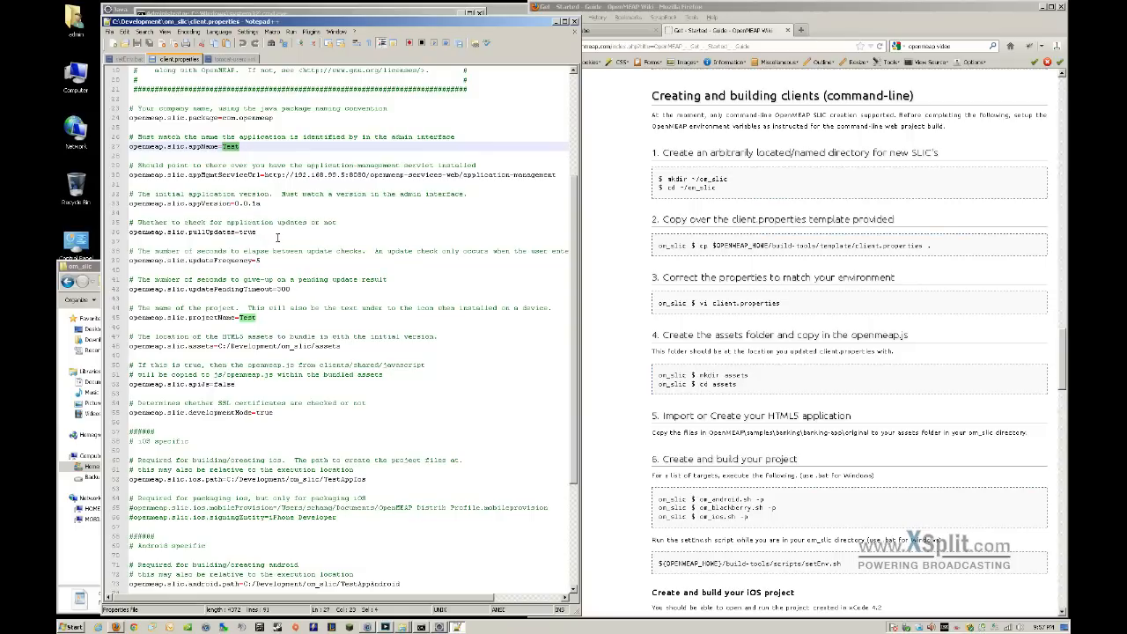
pyautogui.scroll(-1, 277, 238)
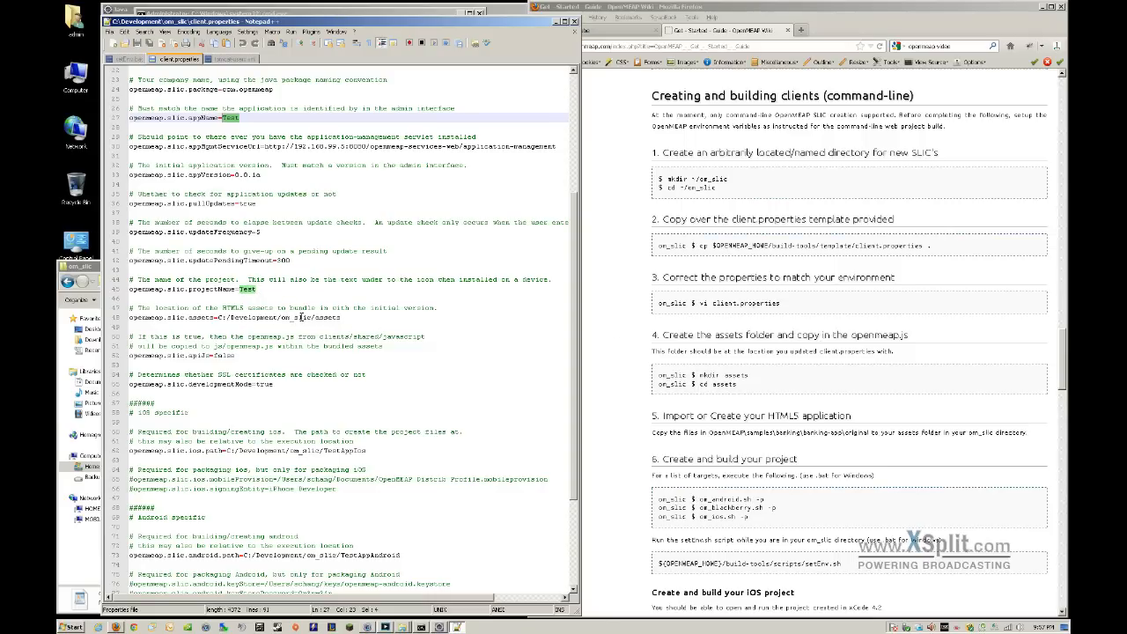
pyautogui.scroll(-4, 302, 319)
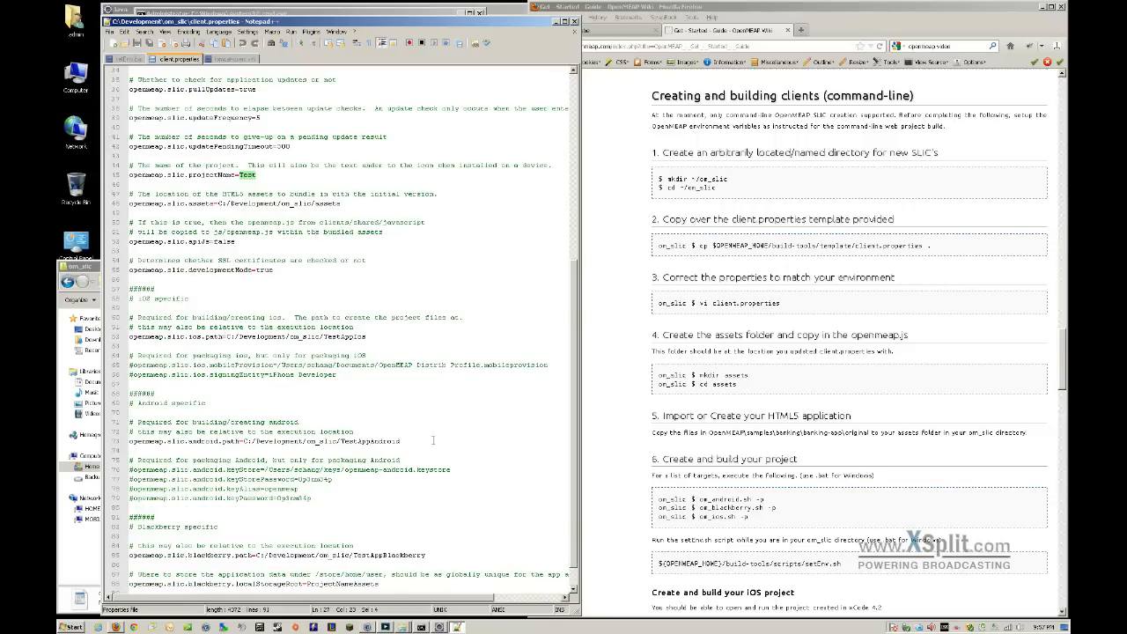
pyautogui.scroll(-1, 432, 440)
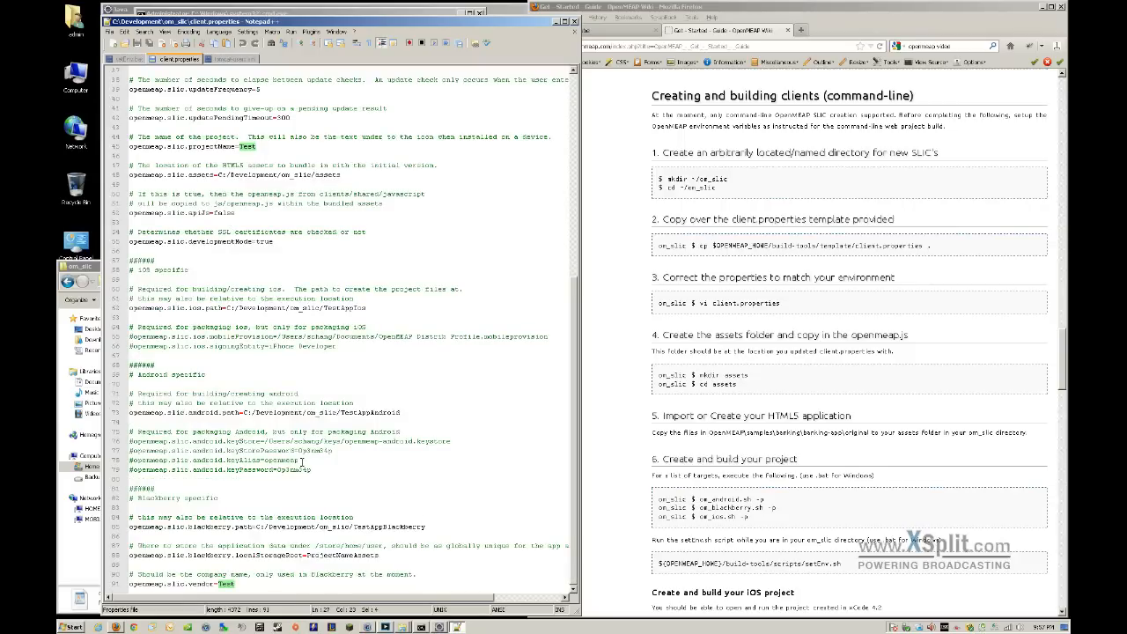
# Close client.properties in Notepad++ and open the assets folder inside om_slic in the file explorer
pyautogui.scroll(11, 544, 218)
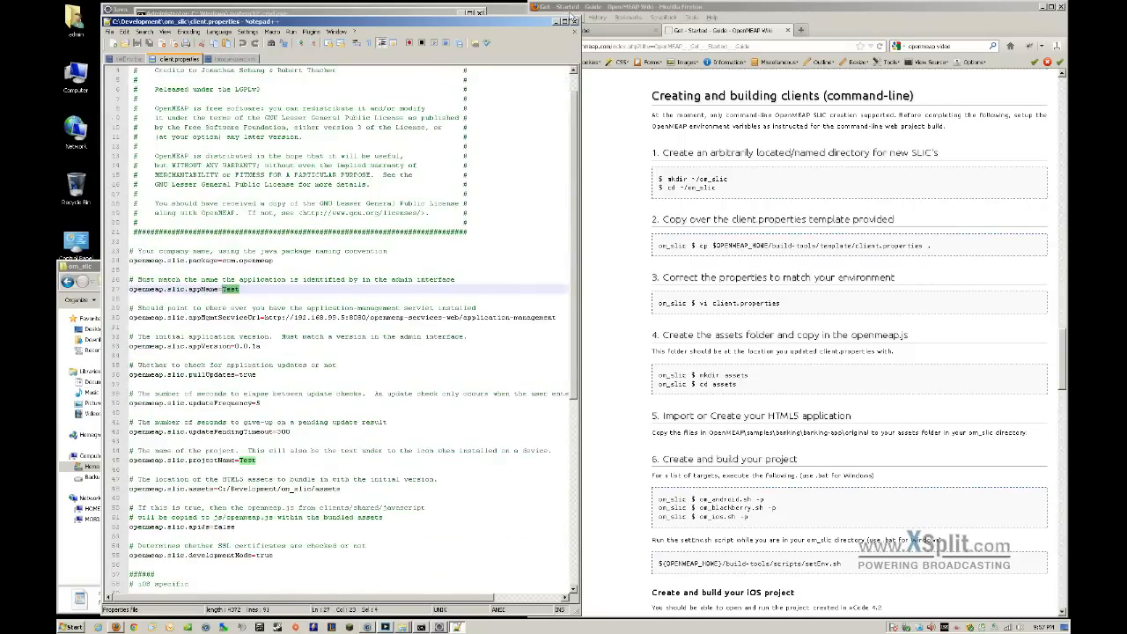
pyautogui.click(573, 19)
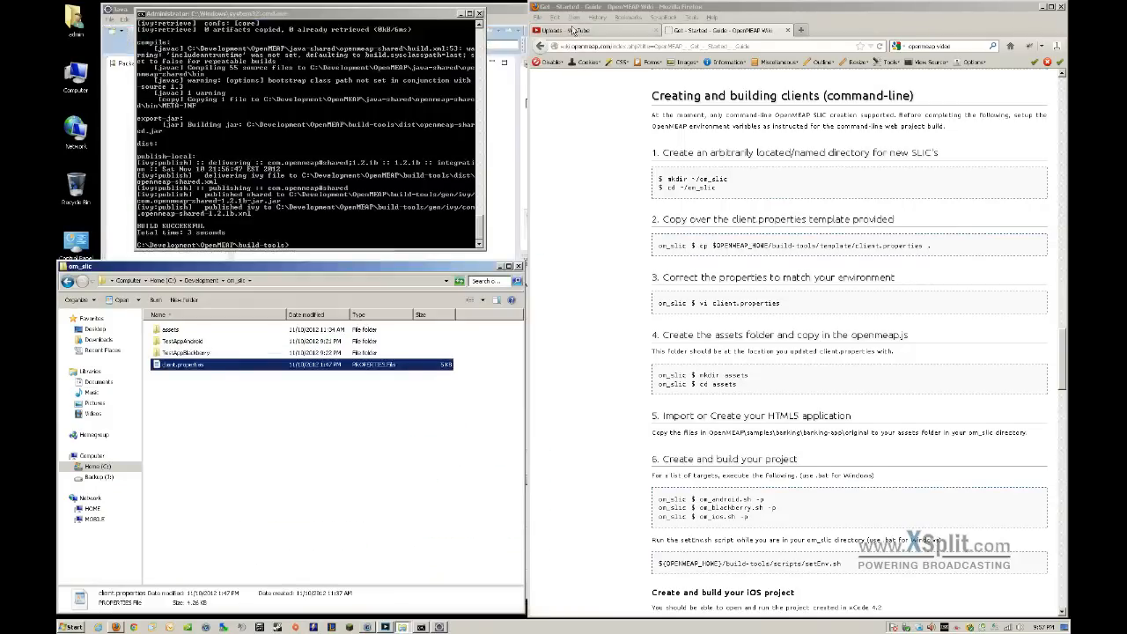
pyautogui.click(597, 308)
pyautogui.doubleClick(169, 332)
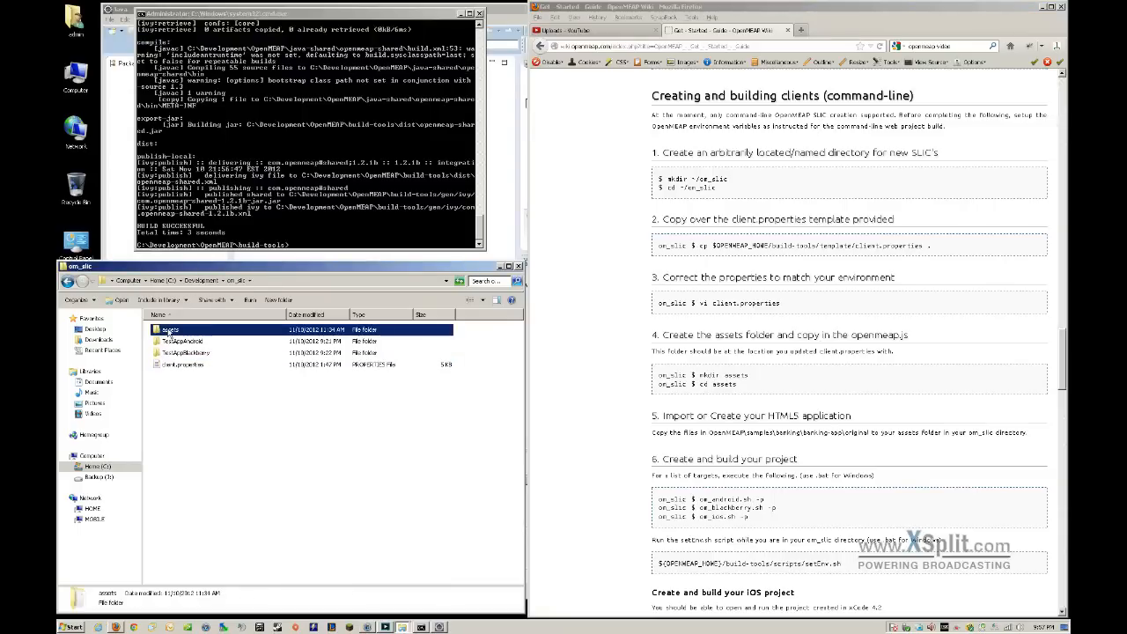
# Change the Command Prompt's directory to C:\Development\om_slic and run %OPENMEAP_HOME%\build-tools\scripts\setEnv.bat there
pyautogui.click(626, 409)
pyautogui.scroll(-3, 626, 409)
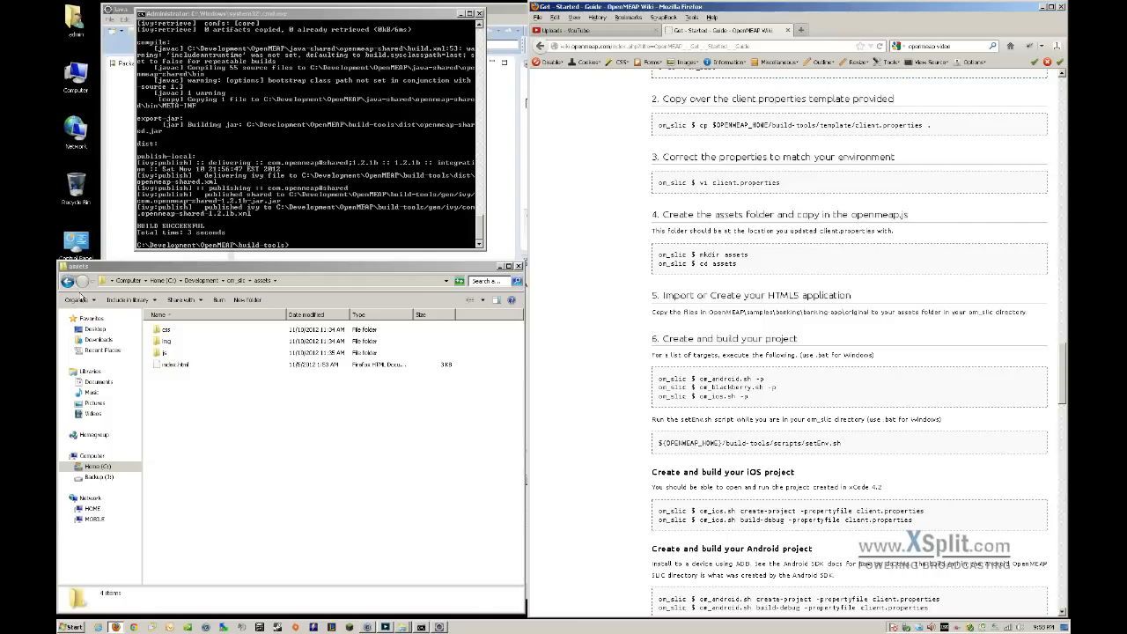
pyautogui.click(340, 215)
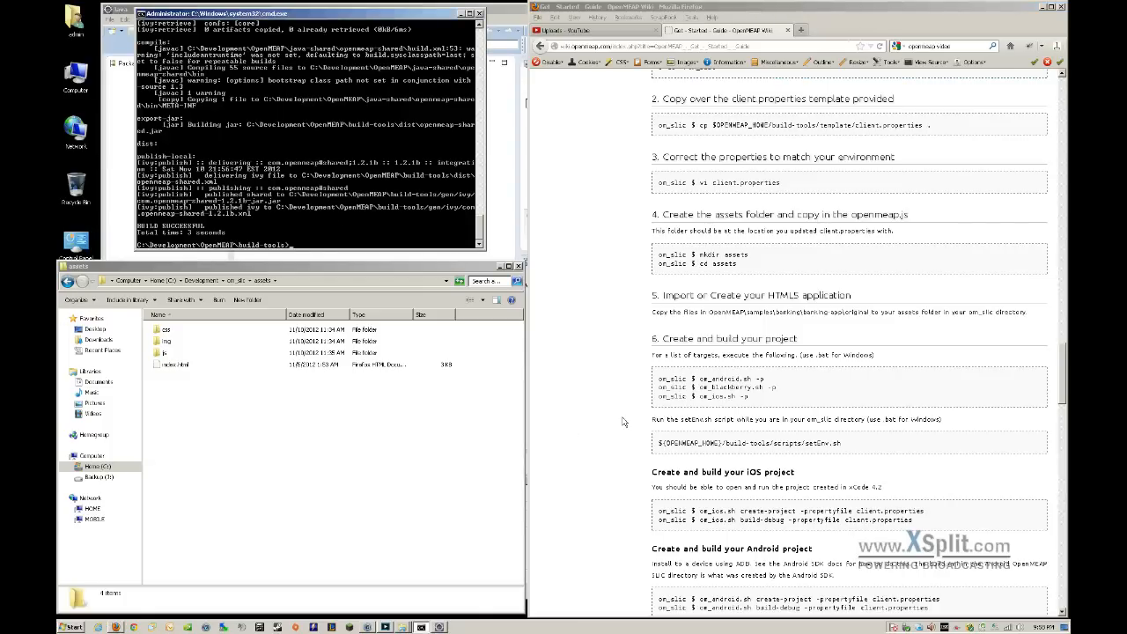
pyautogui.write('cd .')
pyautogui.press('Return')
pyautogui.write('cd ..')
pyautogui.press('Return')
pyautogui.write('cd ..')
pyautogui.press('Return')
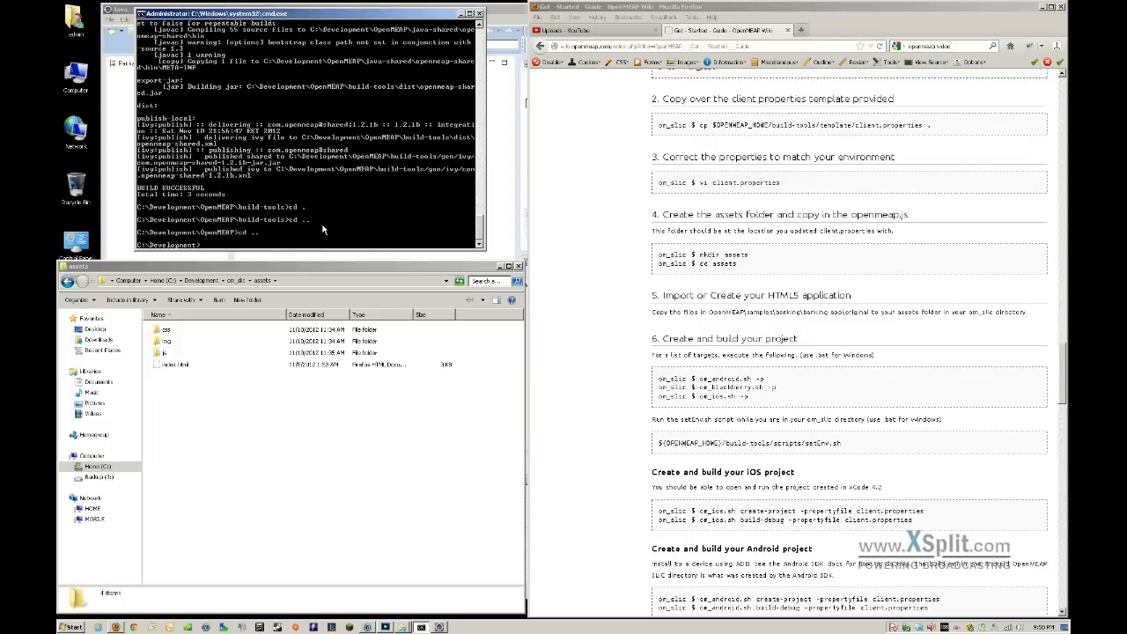
pyautogui.write('cd om_slic')
pyautogui.press('Return')
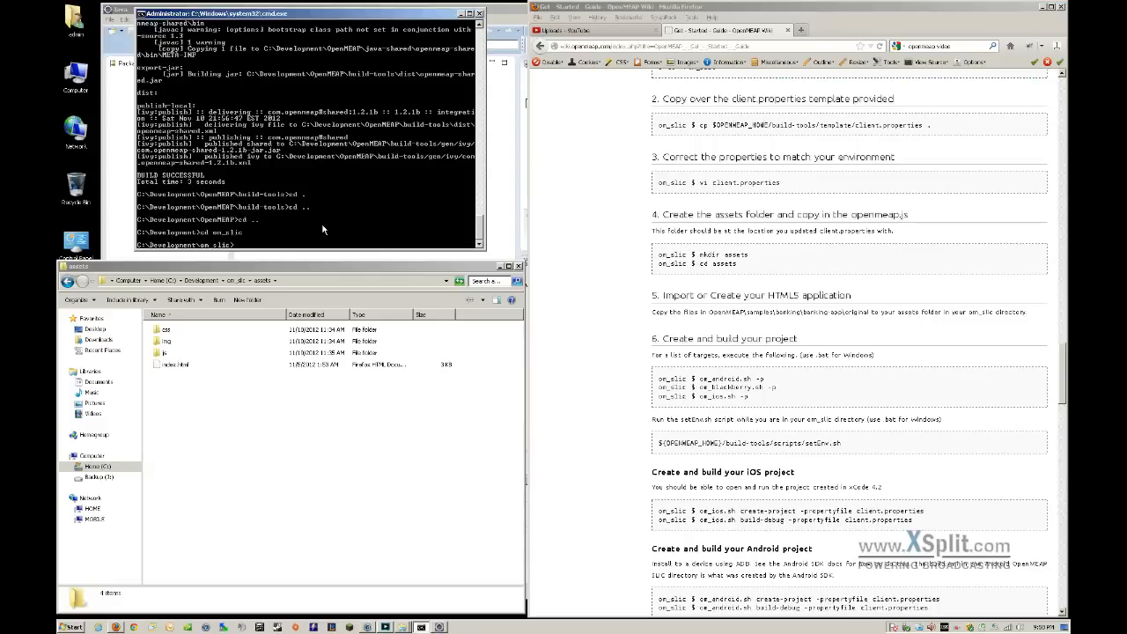
pyautogui.write('%OPENMEAP_HOME%\\build-tools\\scripts\\setEnv.bat')
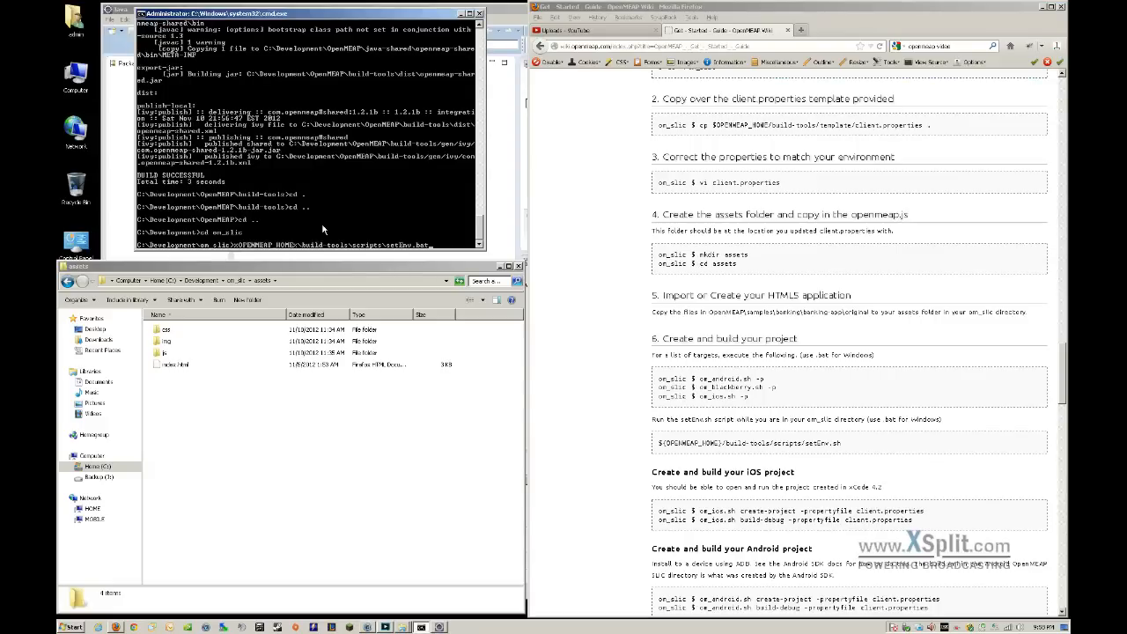
pyautogui.press('Return')
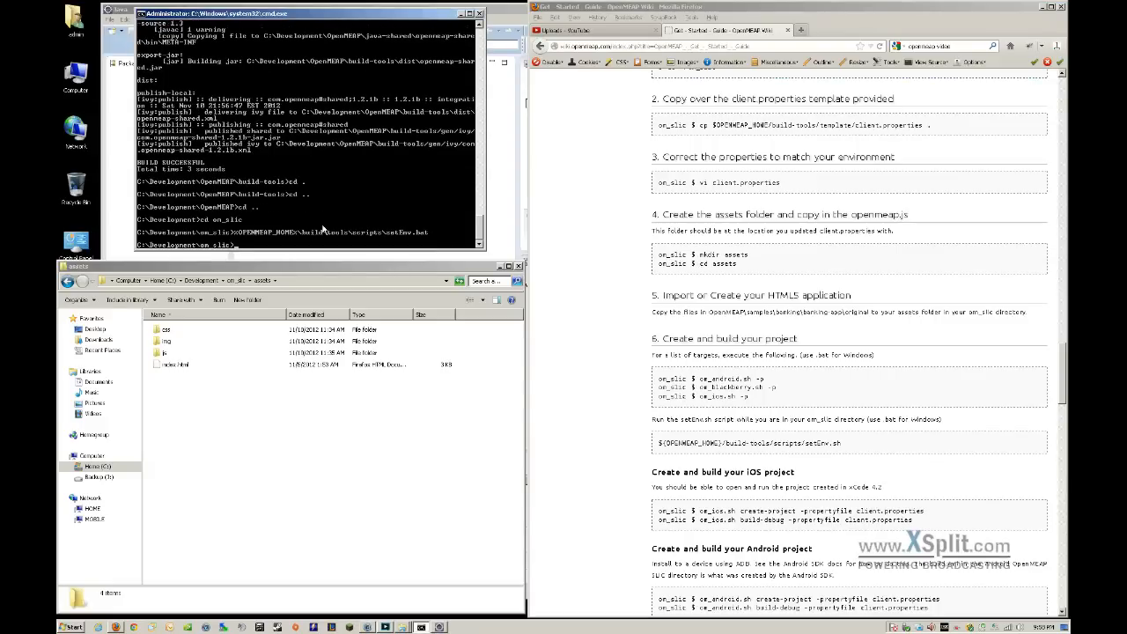
# Try to run the guide's "om_android.sh create-project -propertyfile client.properties" in the Command Prompt, and close the Notepad window it opens
pyautogui.click(595, 418)
pyautogui.scroll(-4, 597, 421)
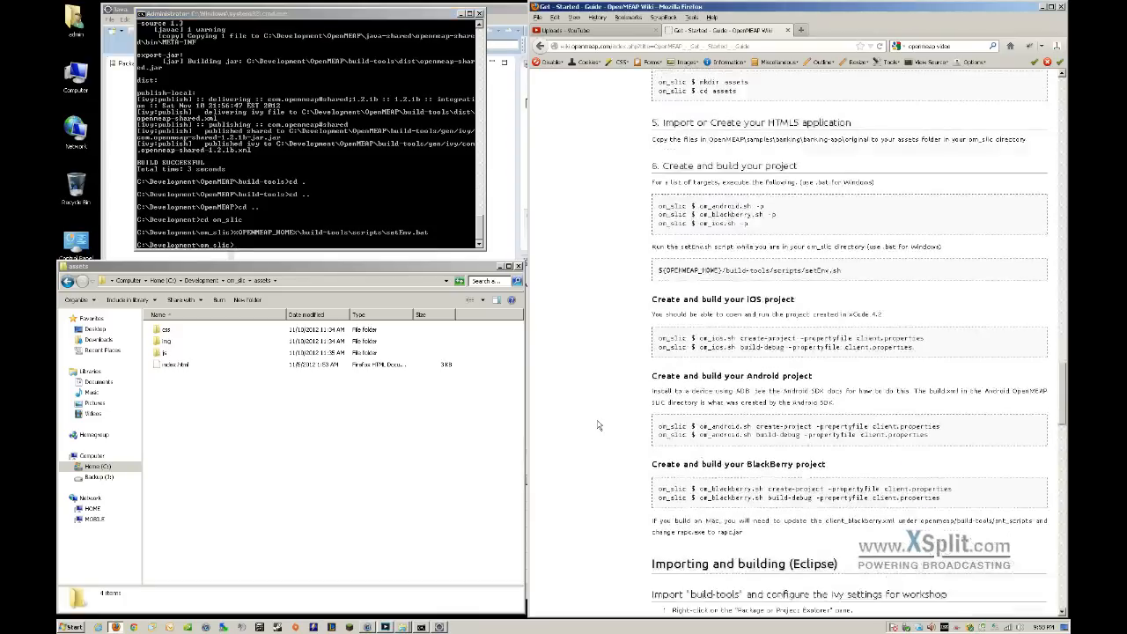
pyautogui.moveTo(941, 419); pyautogui.dragTo(699, 418)
pyautogui.hotkey('ctrl', 'c')
pyautogui.rightClick(702, 419)
pyautogui.click(720, 433)
pyautogui.rightClick(315, 246)
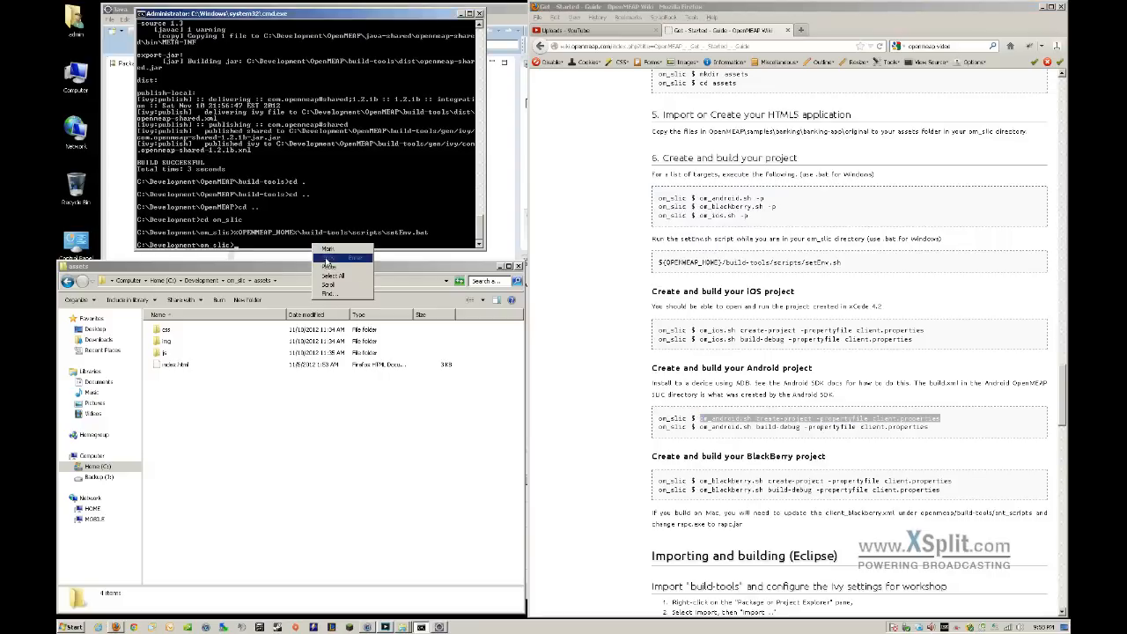
pyautogui.click(330, 265)
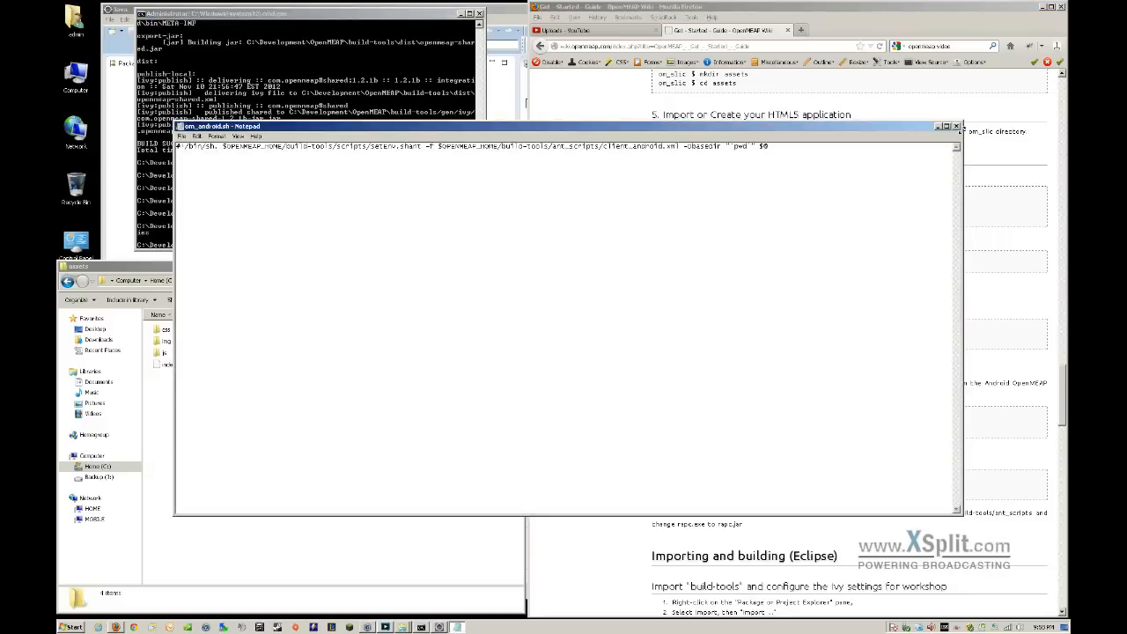
pyautogui.click(956, 126)
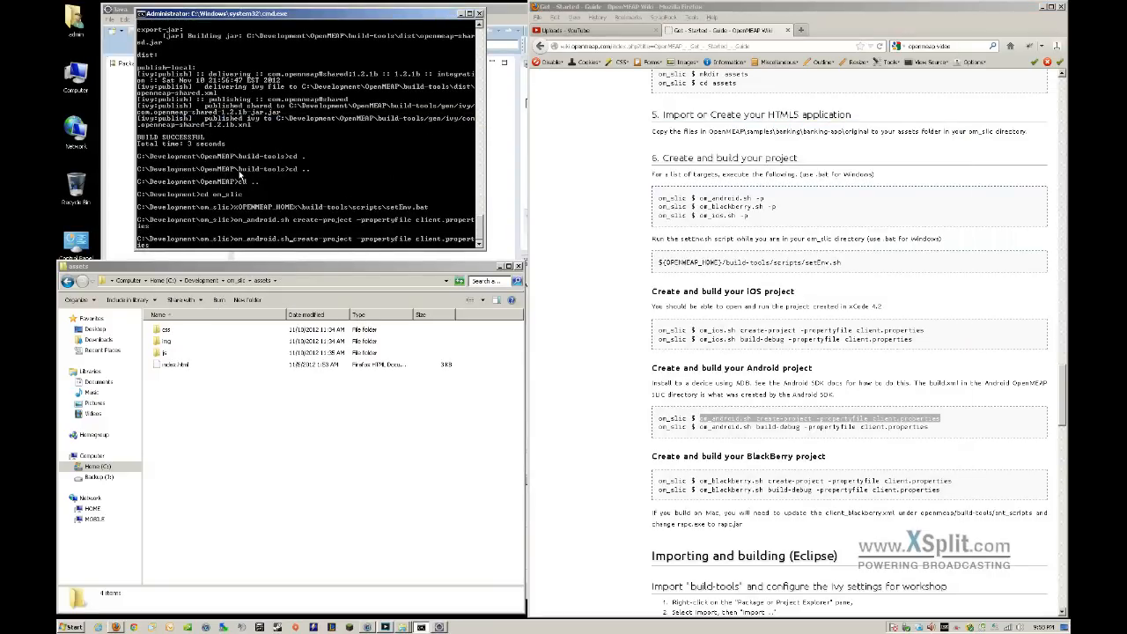
# Create the Android project by correcting the previous command to "om_android.bat create-project -propertyfile client.properties" and running it
pyautogui.hotkey('ctrl', 'Left')
pyautogui.hotkey('ctrl', 'Left')
pyautogui.hotkey('ctrl', 'Left')
pyautogui.hotkey('ctrl', 'Left')
pyautogui.press('Left')
pyautogui.press('BackSpace')
pyautogui.press('BackSpace')
pyautogui.write('b')
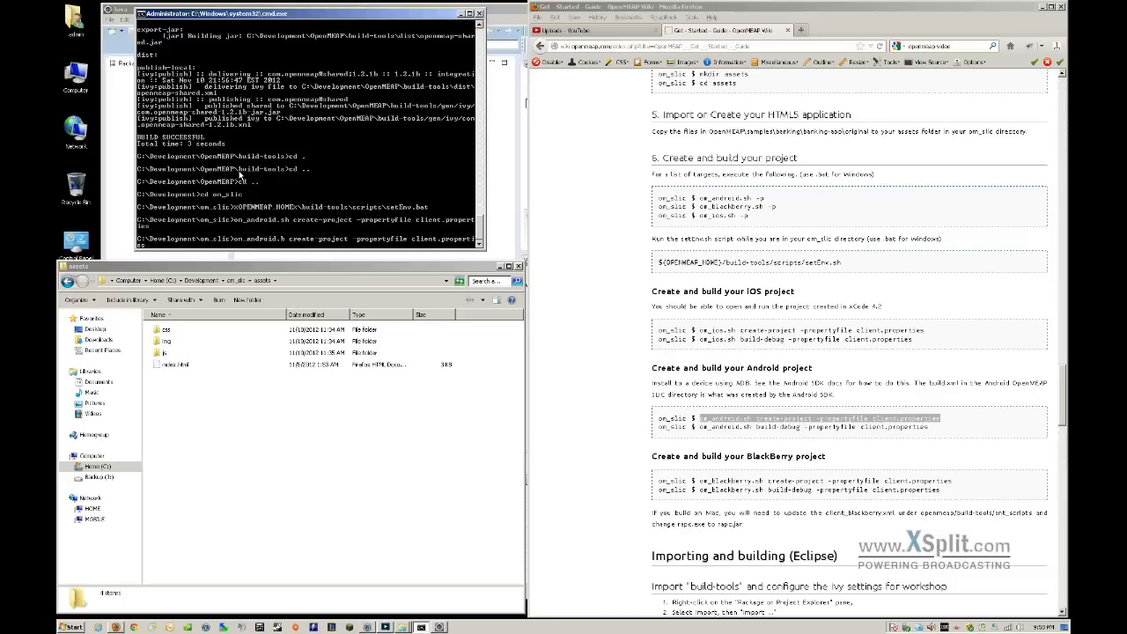
pyautogui.write('at')
pyautogui.press('Return')
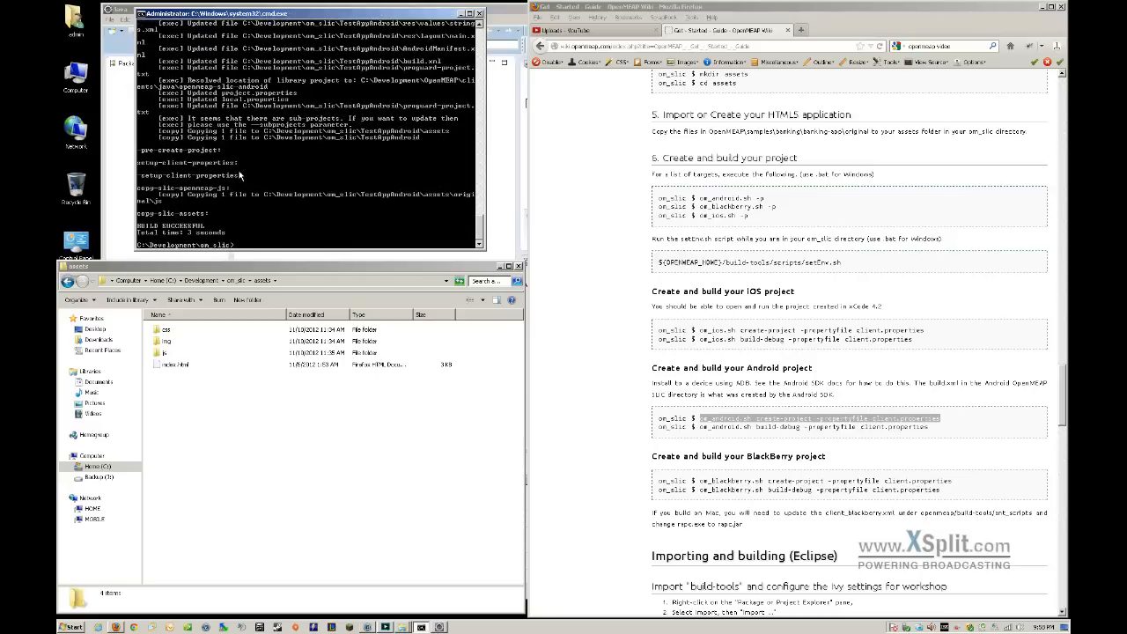
# Copy "om_android.sh build-debug -propertyfile client.properties" from the guide into the Command Prompt
pyautogui.moveTo(929, 427); pyautogui.dragTo(700, 427)
pyautogui.rightClick(708, 429)
pyautogui.click(725, 445)
pyautogui.click(290, 236)
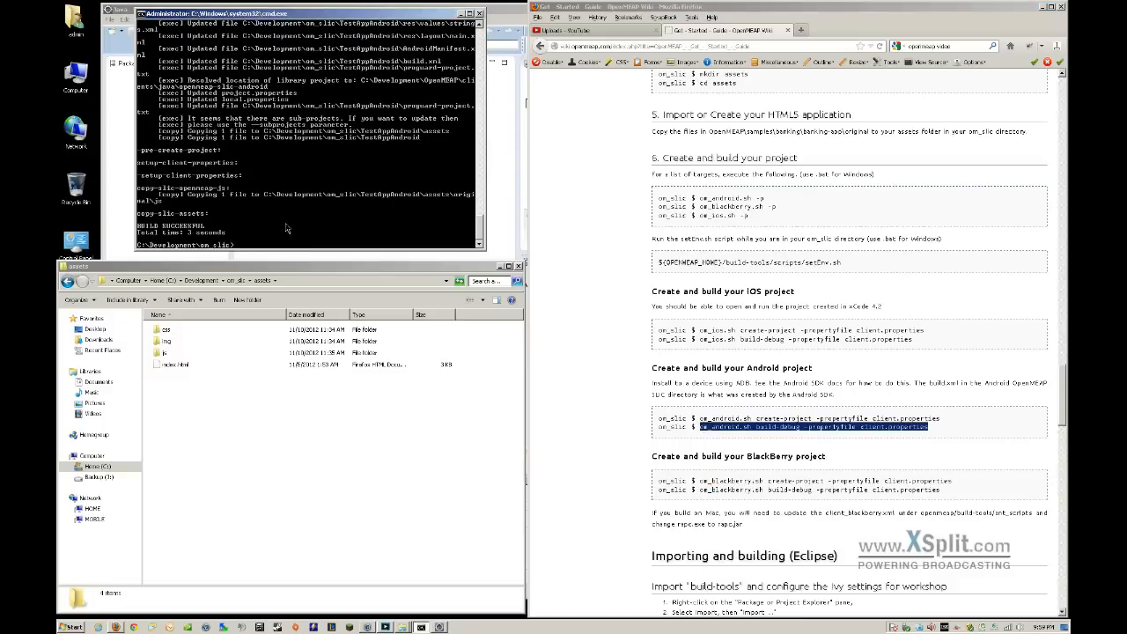
pyautogui.rightClick(287, 228)
pyautogui.click(302, 246)
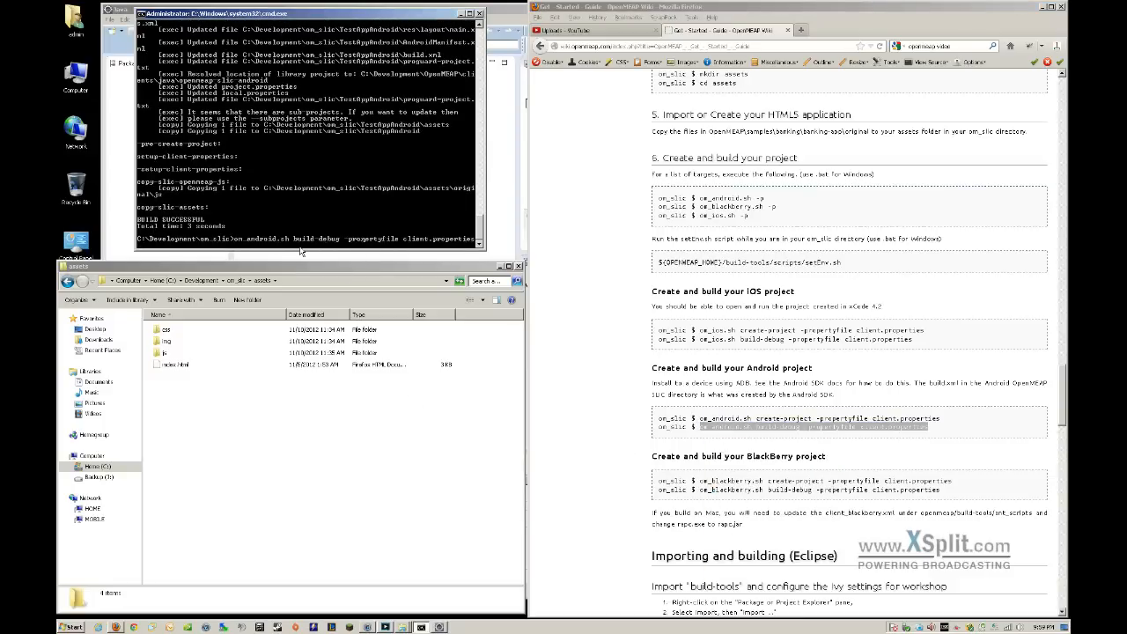
# Change the script name in the pasted build-debug command to om_android.bat and run it to build the Android project
pyautogui.hotkey('ctrl', 'Left')
pyautogui.hotkey('ctrl', 'Left')
pyautogui.hotkey('ctrl', 'Left')
pyautogui.press('Left')
pyautogui.press('BackSpace')
pyautogui.press('BackSpace')
pyautogui.write('bat')
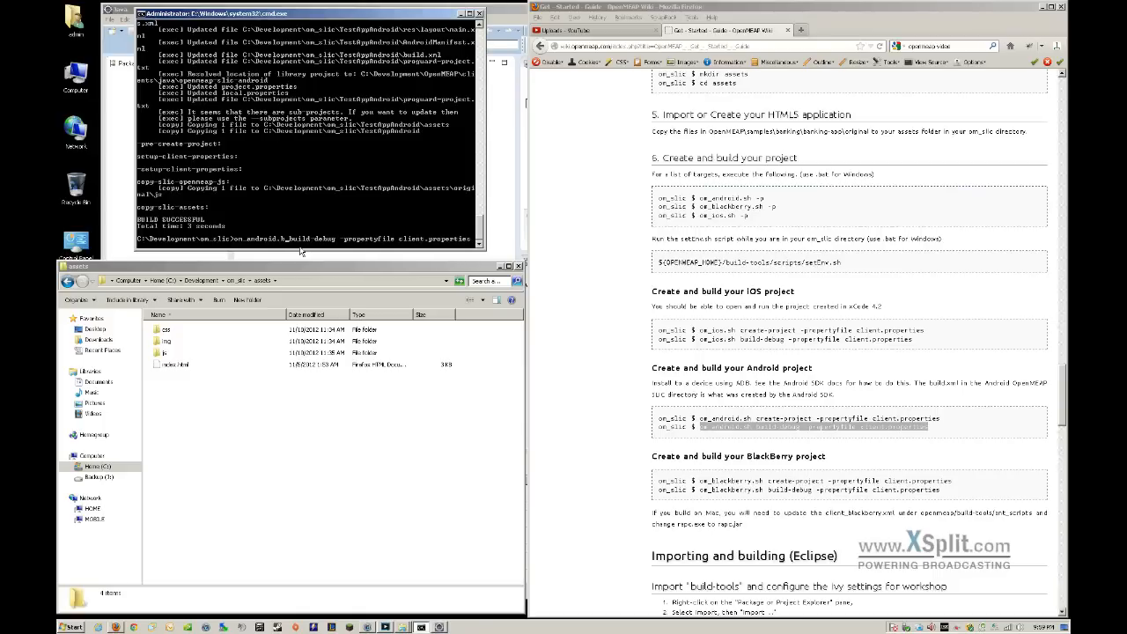
pyautogui.press('Return')
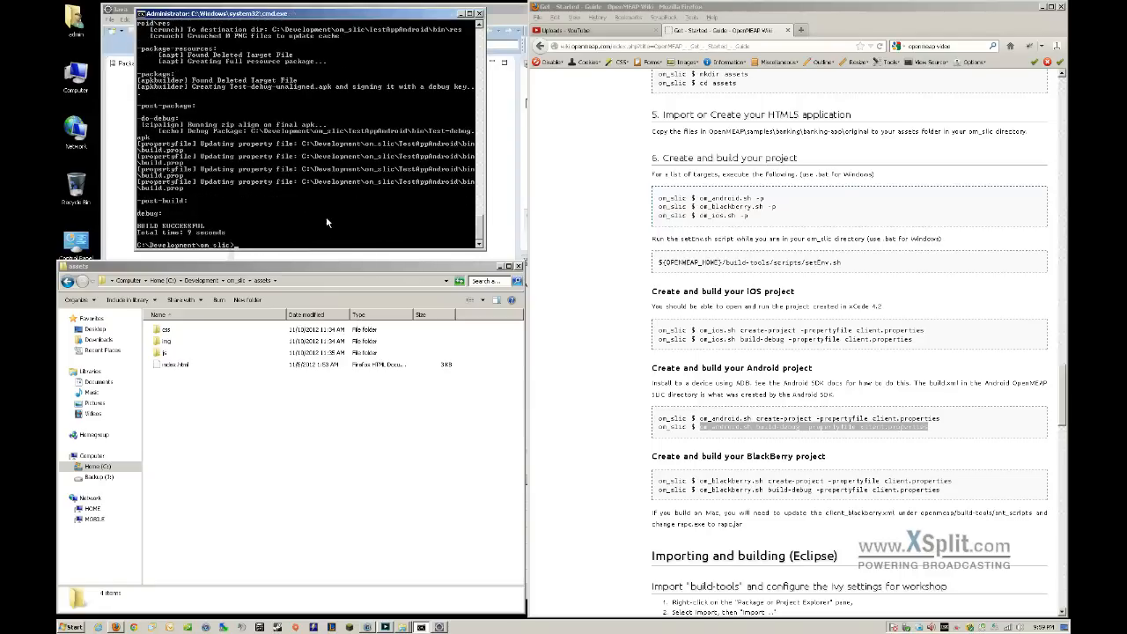
# Create the BlackBerry project by copying the guide's create-project command and running it as "om_blackberry.bat create-project -propertyfile client.properties"
pyautogui.moveTo(960, 482); pyautogui.dragTo(709, 481)
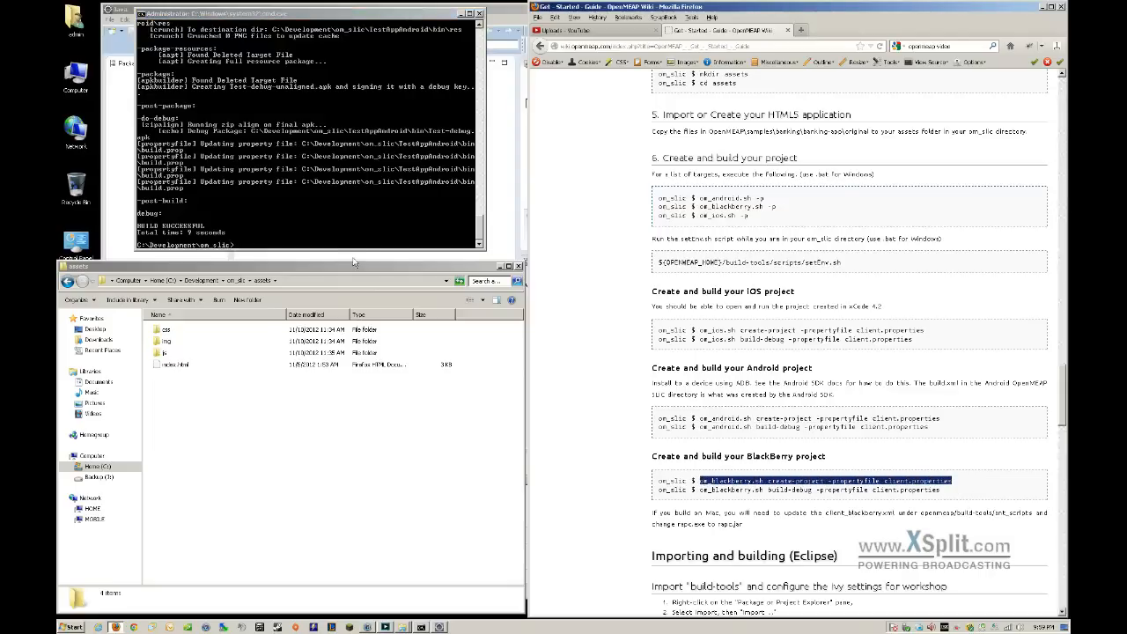
pyautogui.rightClick(285, 224)
pyautogui.click(299, 244)
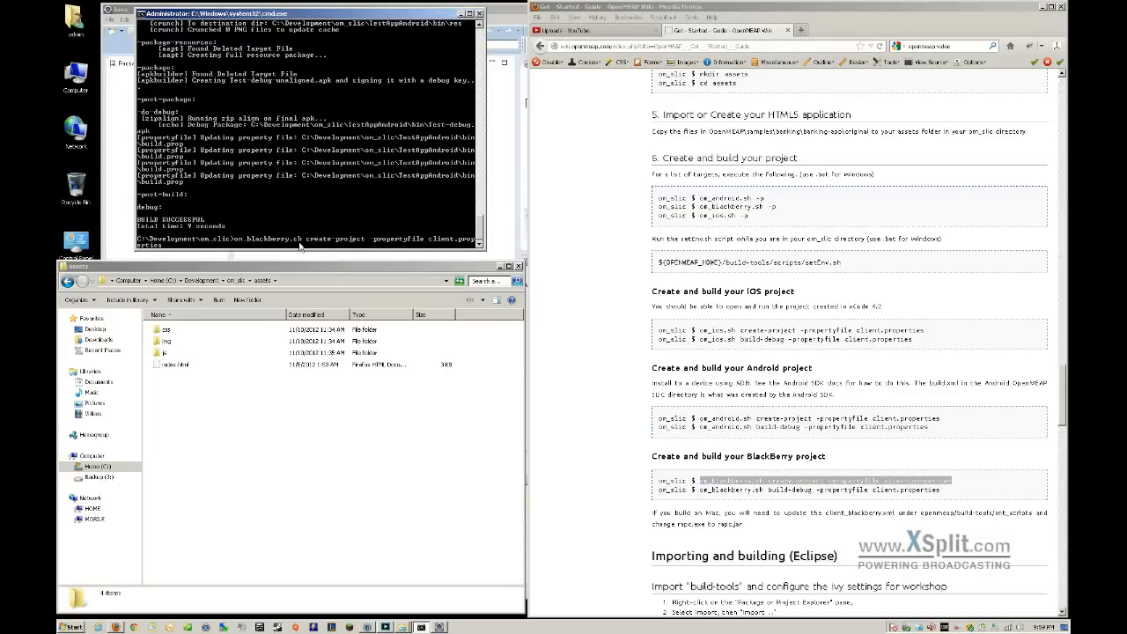
pyautogui.press('BackSpace')
pyautogui.press('BackSpace')
pyautogui.write('bat')
pyautogui.press('Return')
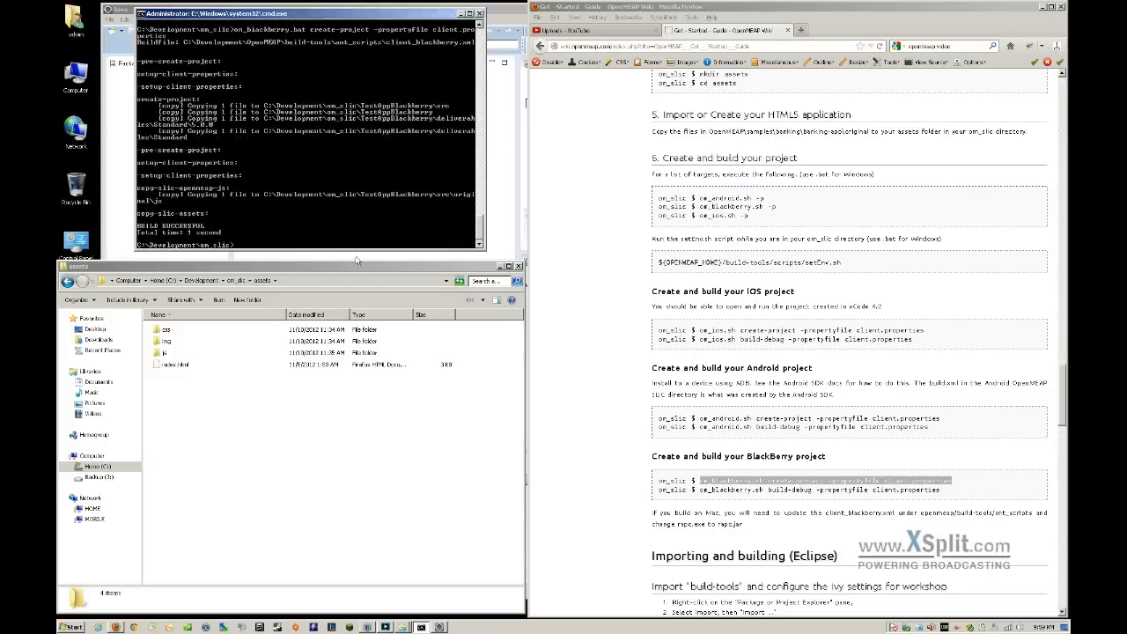
# Build the BlackBerry project by copying the guide's build-debug command and running it as "om_blackberry.bat build-debug -propertyfile client.properties"
pyautogui.moveTo(942, 490); pyautogui.dragTo(700, 491)
pyautogui.rightClick(704, 491)
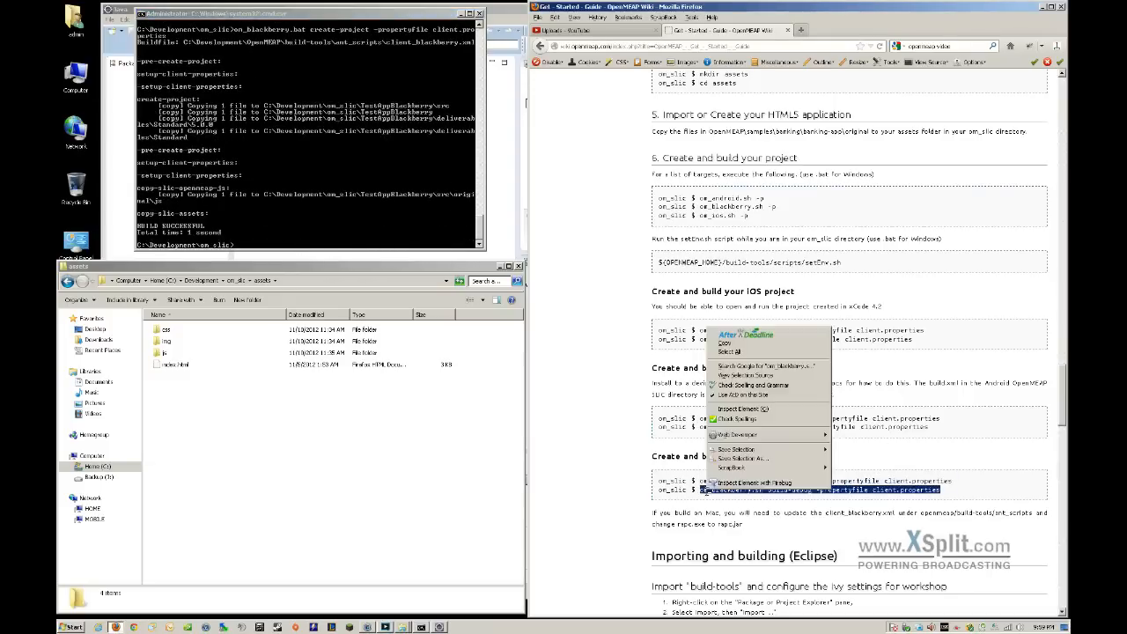
pyautogui.click(724, 343)
pyautogui.rightClick(295, 232)
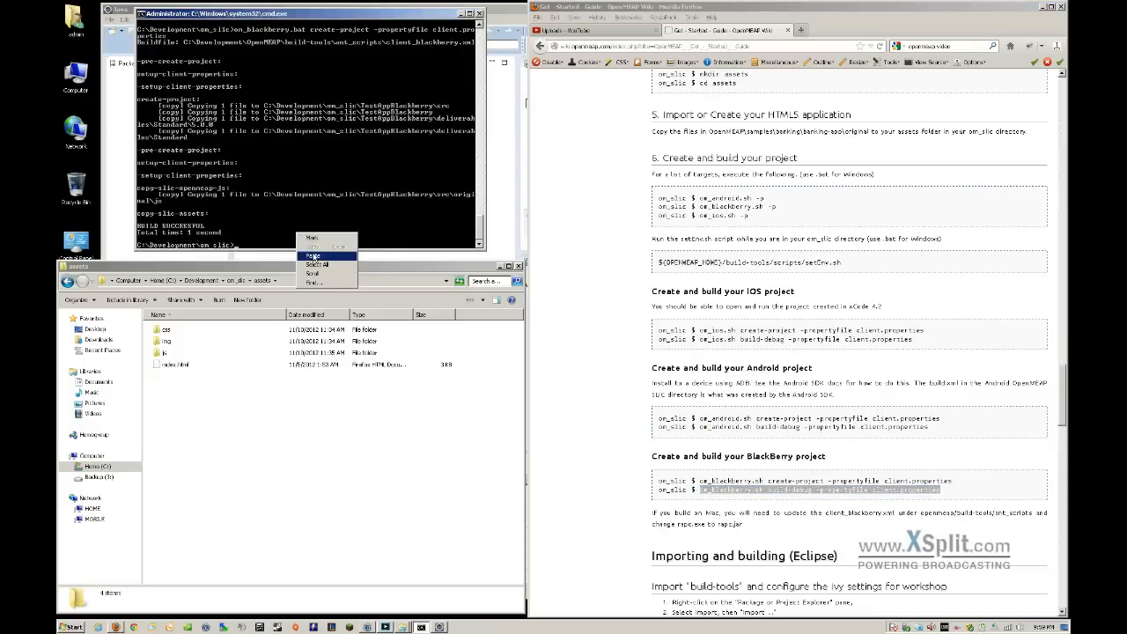
pyautogui.click(317, 256)
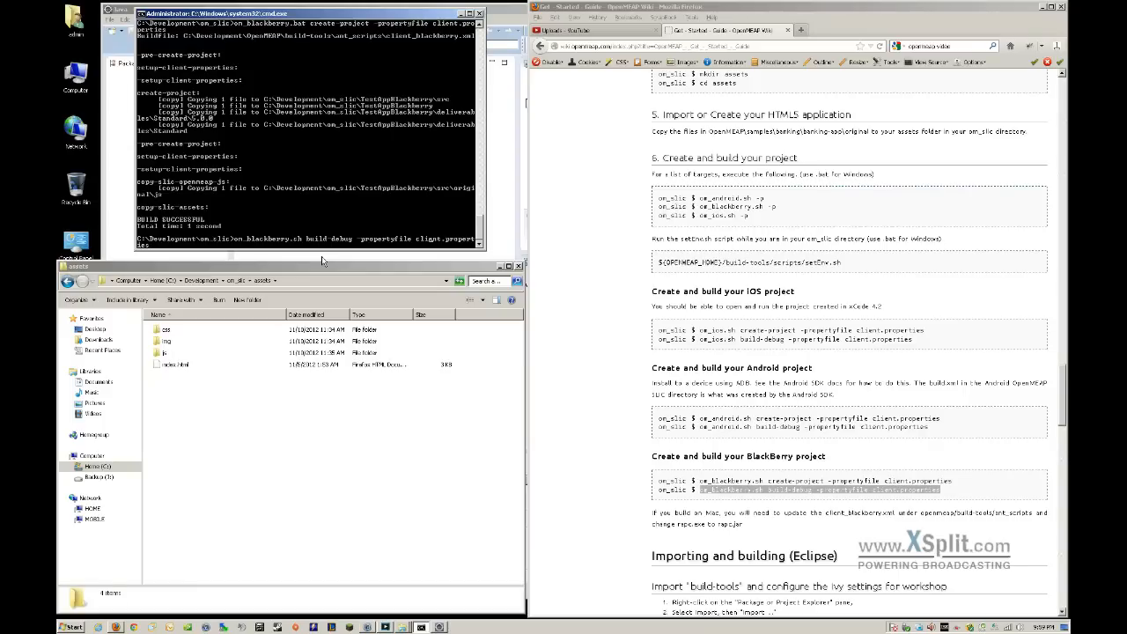
pyautogui.press('BackSpace')
pyautogui.press('BackSpace')
pyautogui.write('bat')
pyautogui.press('Return')
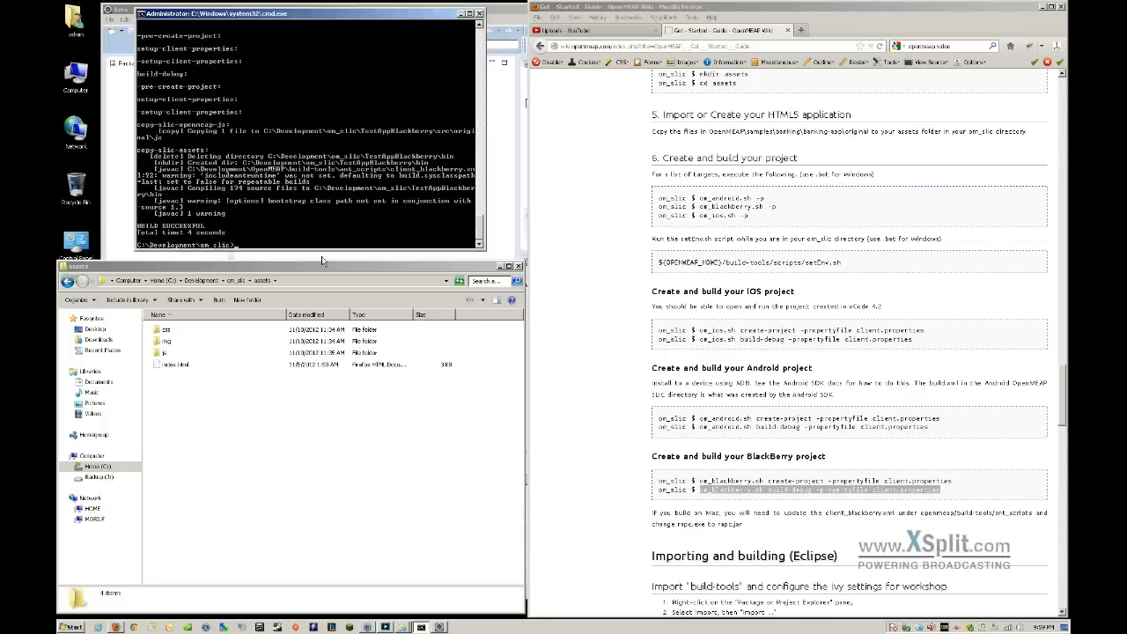
# Find the guide's "Importing and building (Eclipse)" section and clear the other windows away to switch to Eclipse
pyautogui.click(611, 344)
pyautogui.scroll(-6, 611, 344)
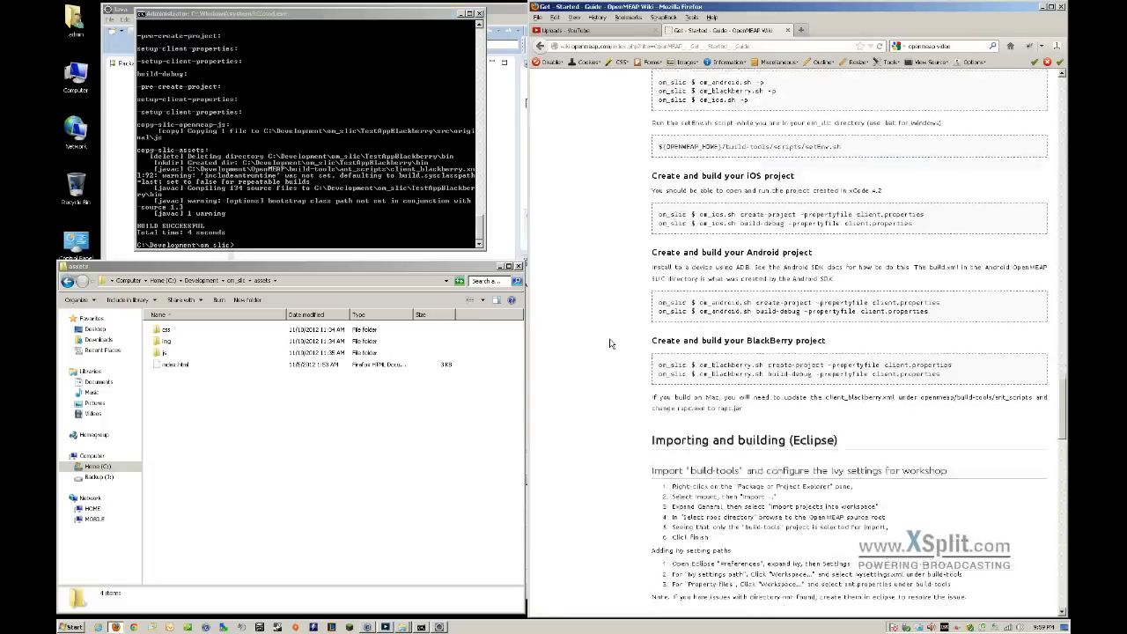
pyautogui.scroll(-5, 611, 343)
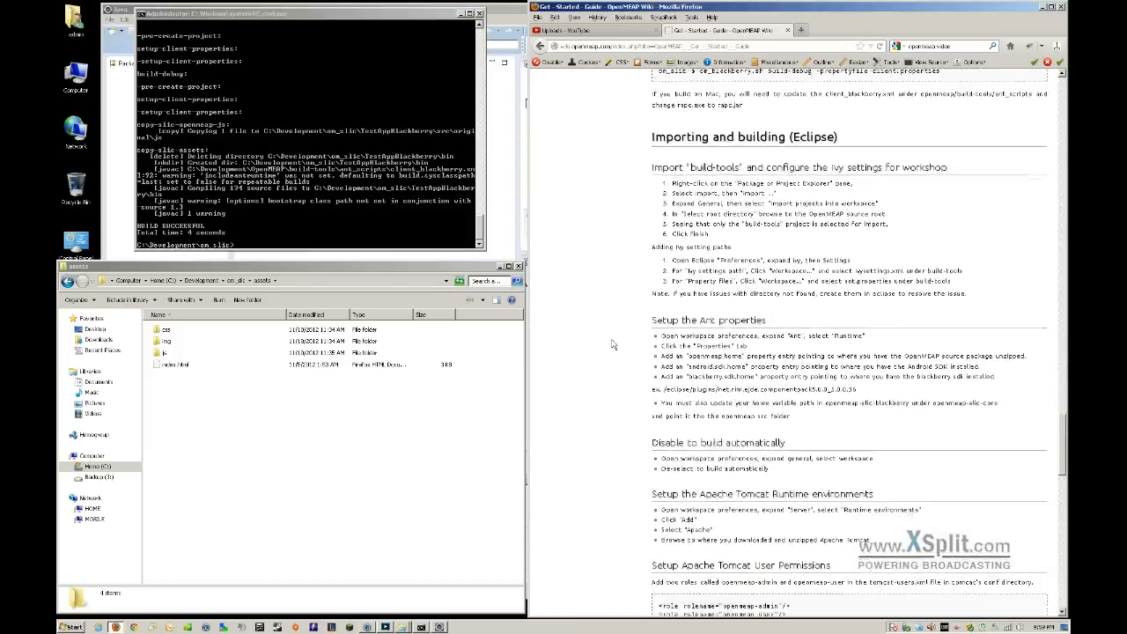
pyautogui.scroll(1, 614, 345)
pyautogui.scroll(-1, 613, 345)
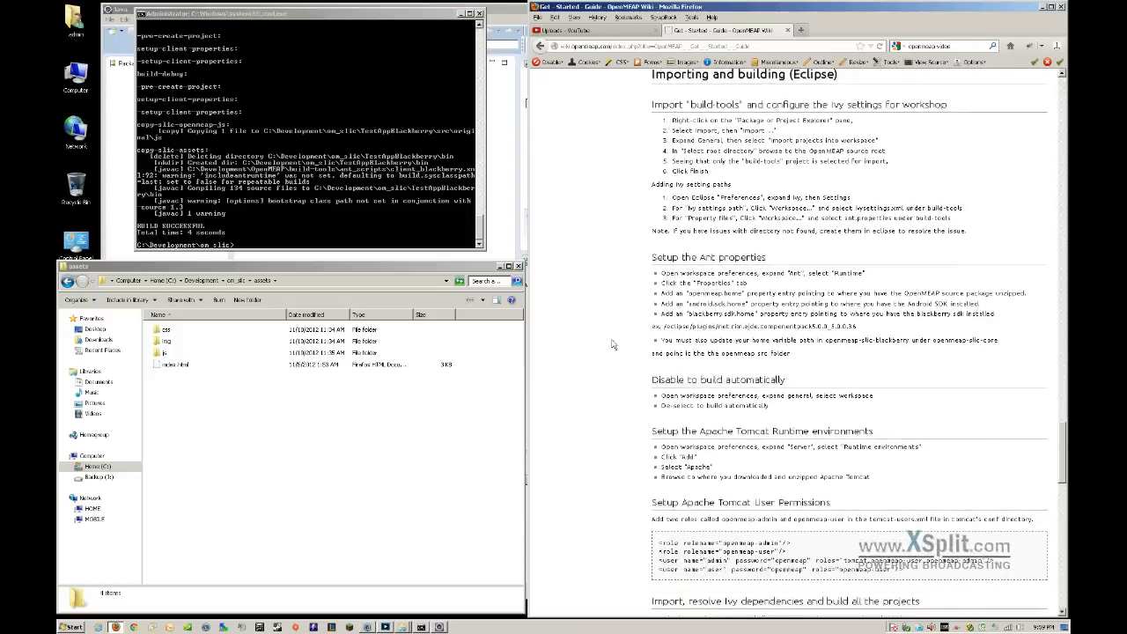
pyautogui.click(502, 267)
pyautogui.click(499, 263)
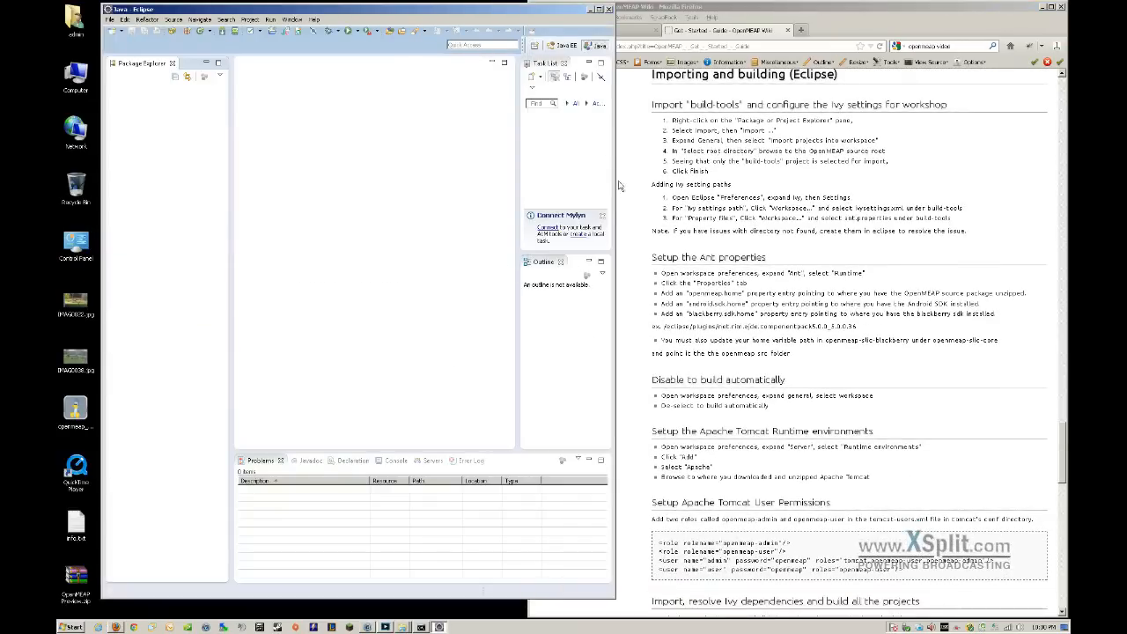
# Start an import from the Package Explorer using Existing Projects into Workspace as the source
pyautogui.rightClick(197, 138)
pyautogui.click(217, 218)
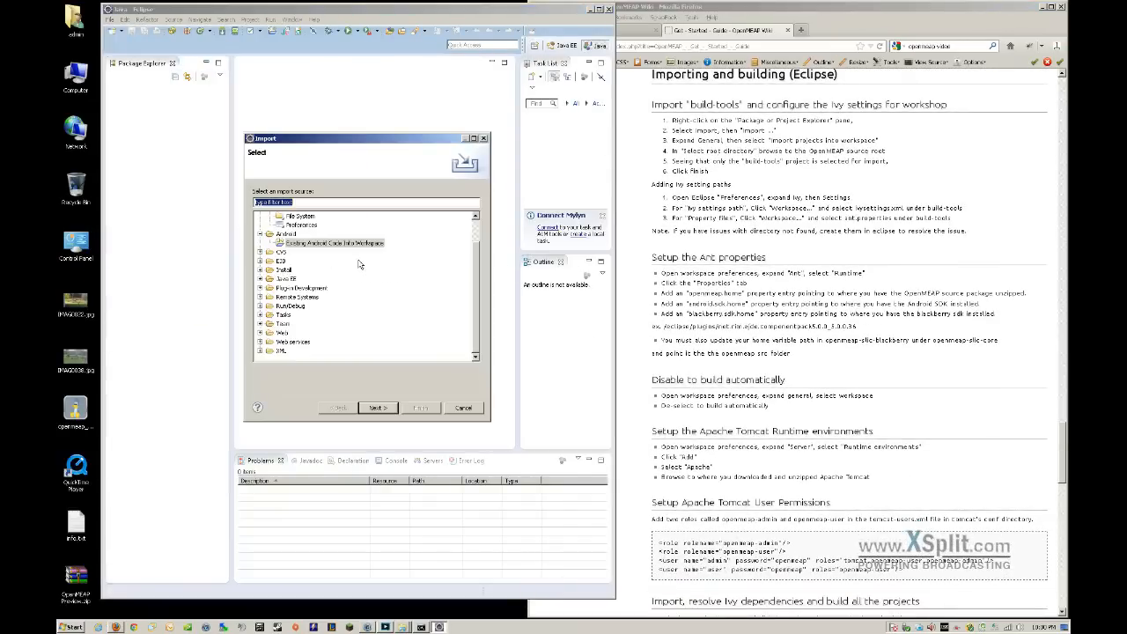
pyautogui.click(324, 235)
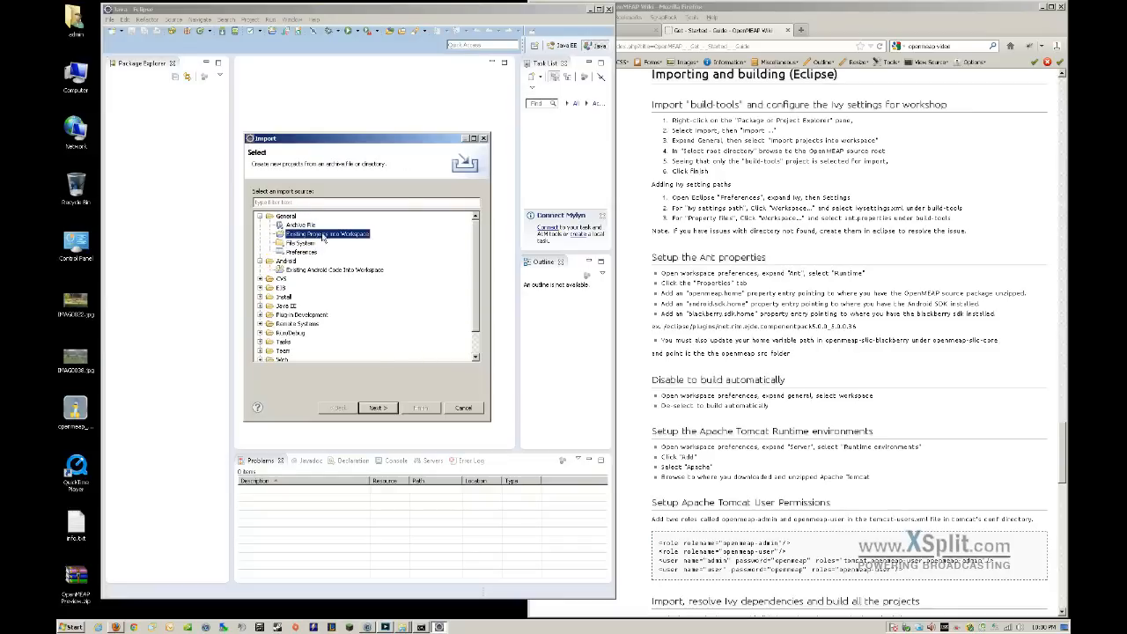
pyautogui.click(384, 409)
# Set the import's root directory to C:\Development\OpenMEAP
pyautogui.click(471, 196)
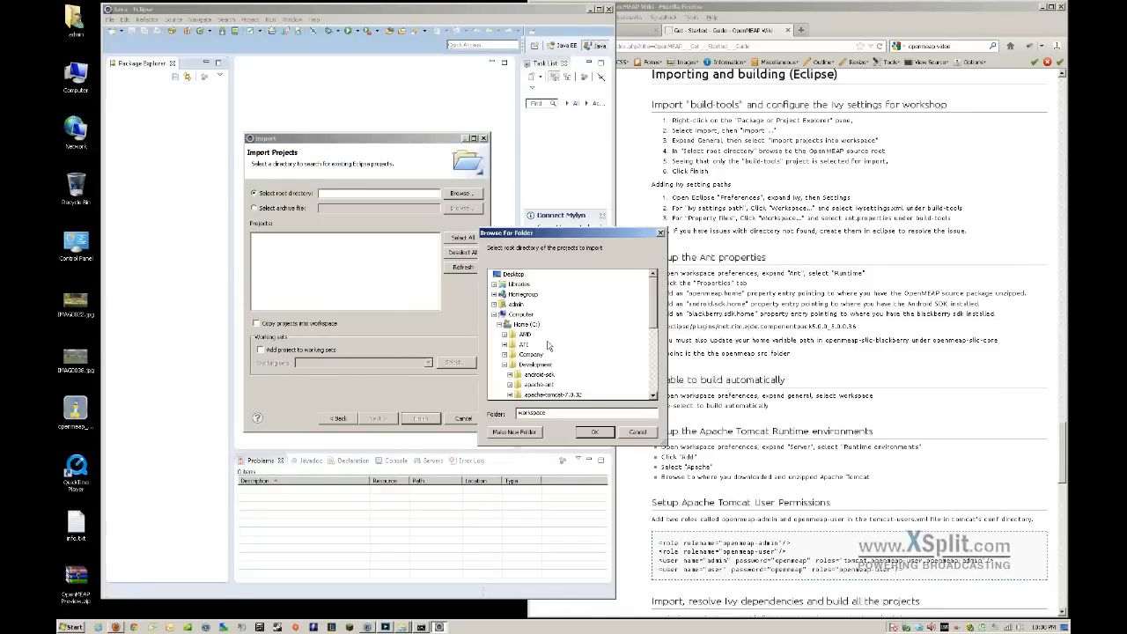
pyautogui.click(508, 366)
pyautogui.moveTo(652, 330)
pyautogui.mouseDown()
pyautogui.moveTo(654, 350)
pyautogui.moveTo(656, 320)
pyautogui.moveTo(655, 335)
pyautogui.mouseUp()
pyautogui.click(505, 345)
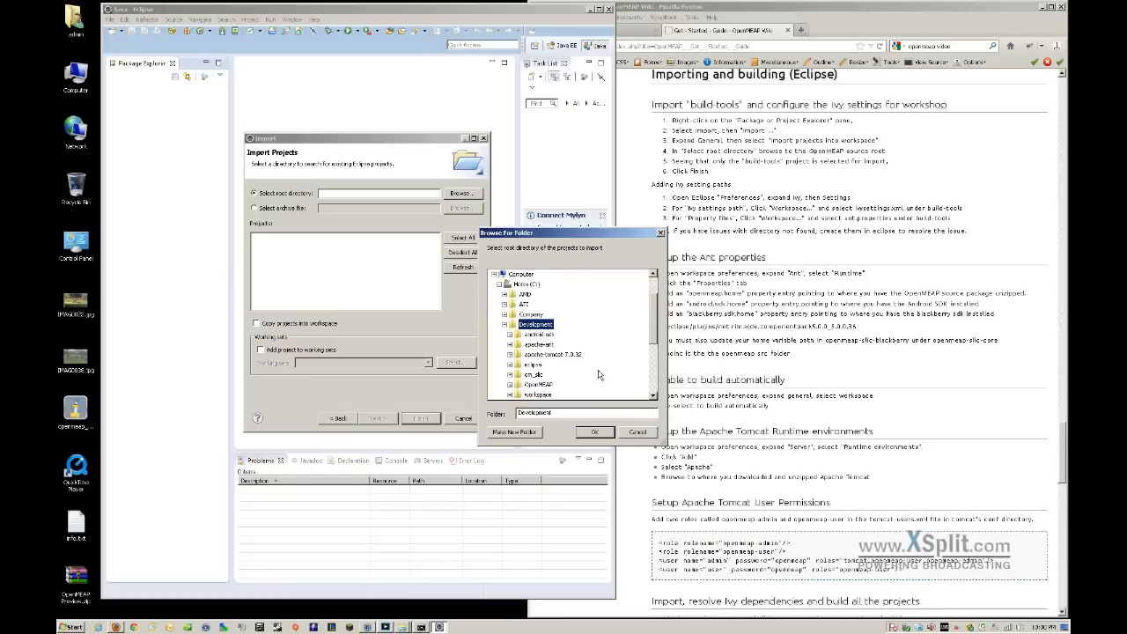
pyautogui.click(543, 384)
pyautogui.click(595, 430)
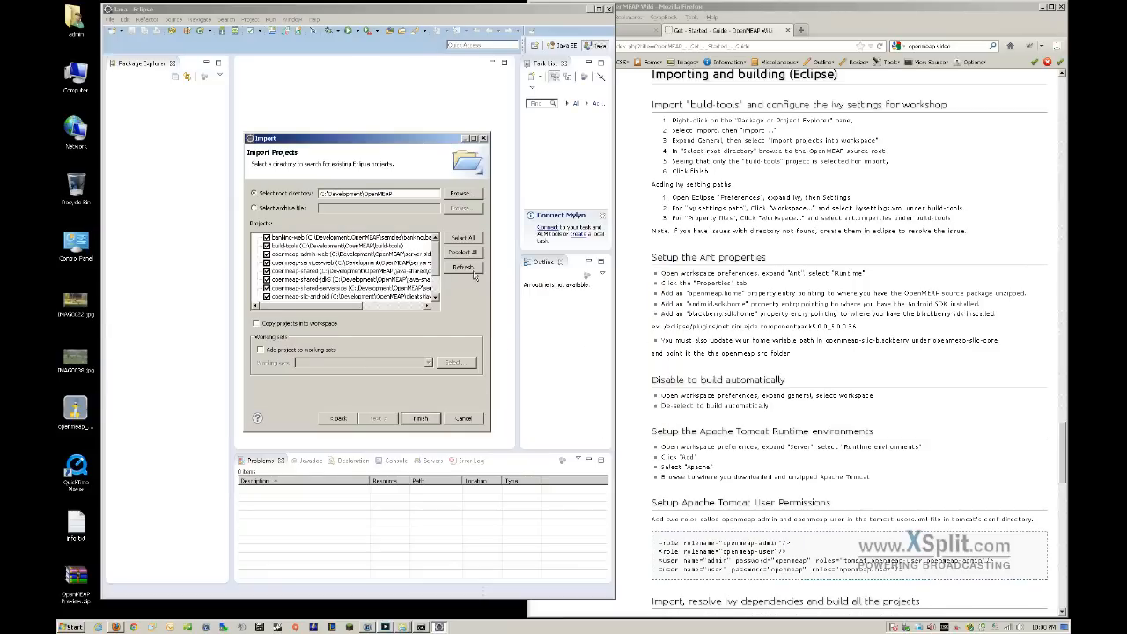
# Restrict the import to the build-tools project and bring it into the workspace
pyautogui.click(267, 246)
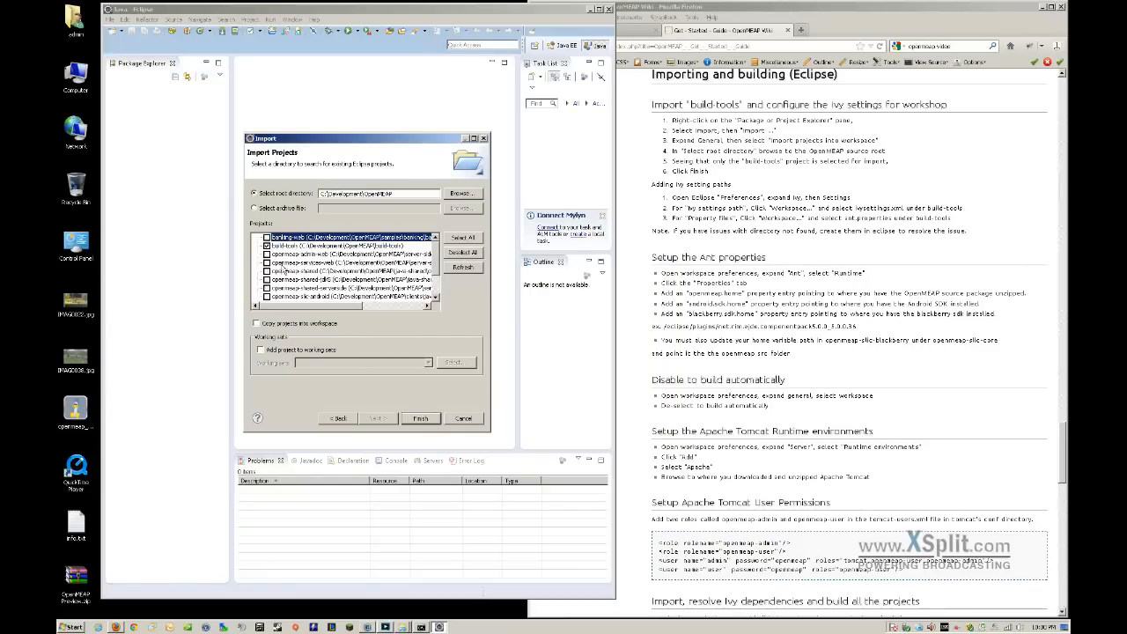
pyautogui.click(421, 418)
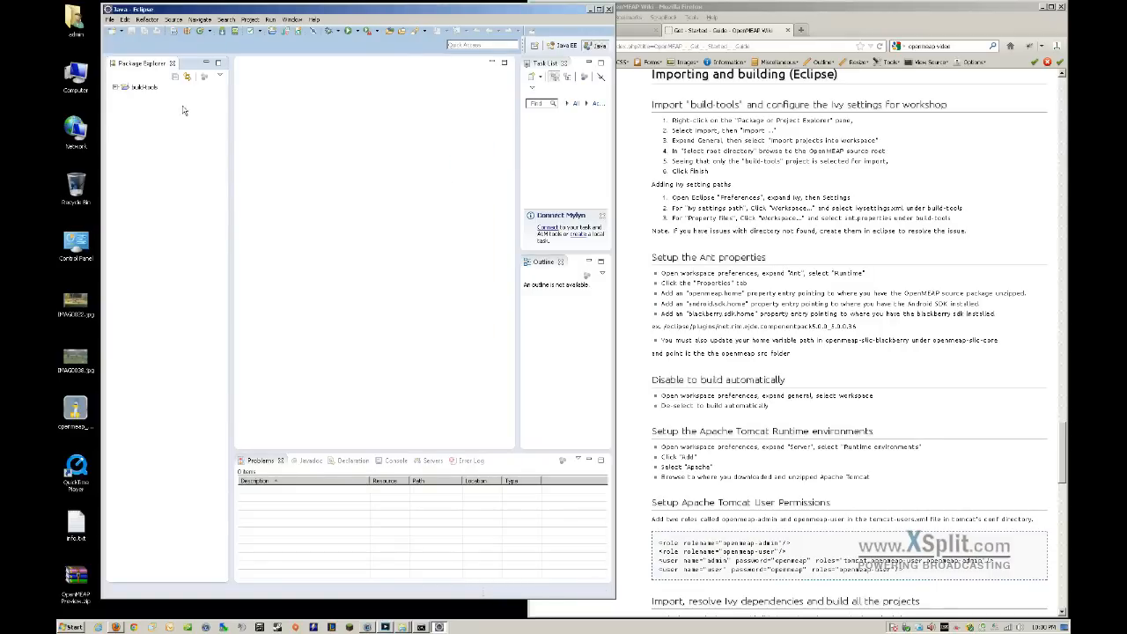
# In the Ivy settings preferences, set the Ivy settings path to ivysettings.xml from the build-tools project in the workspace
pyautogui.click(291, 18)
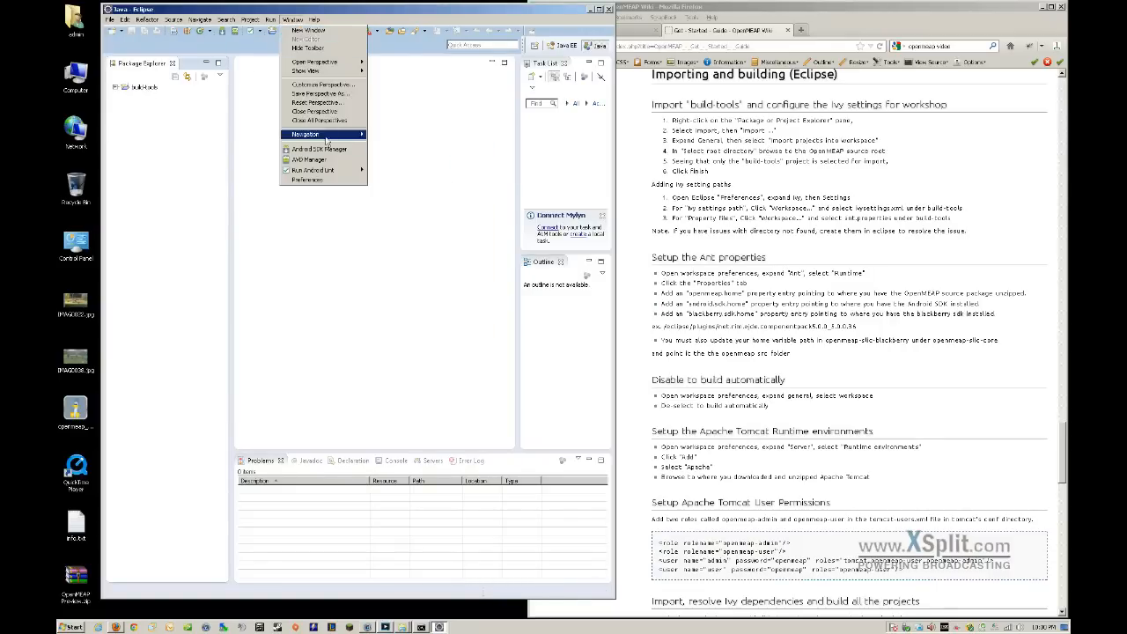
pyautogui.click(316, 182)
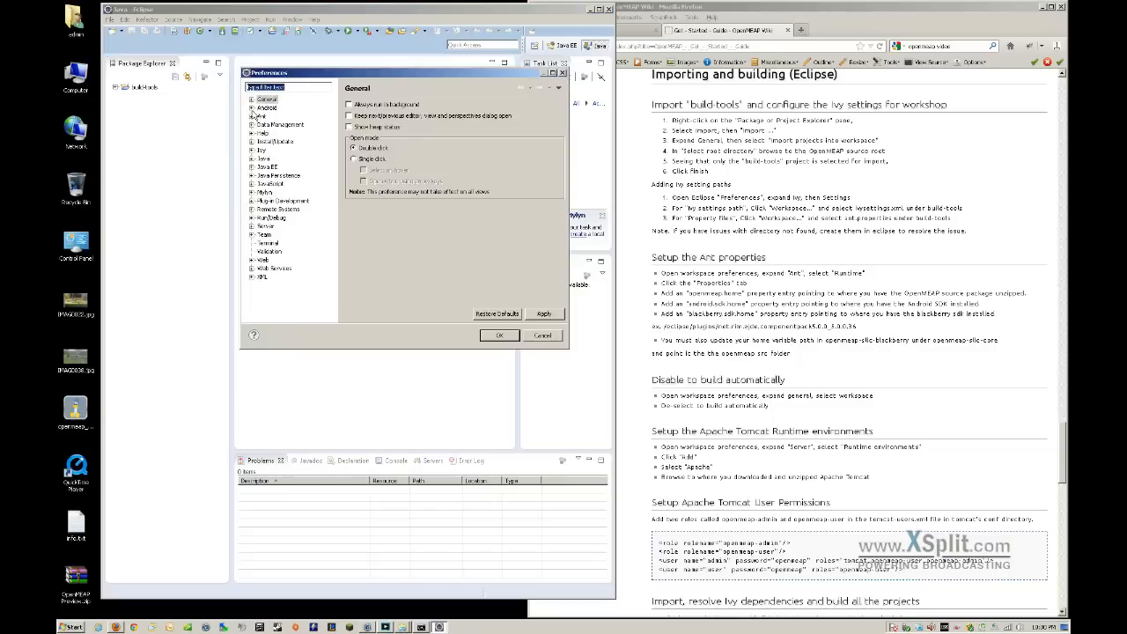
pyautogui.click(252, 151)
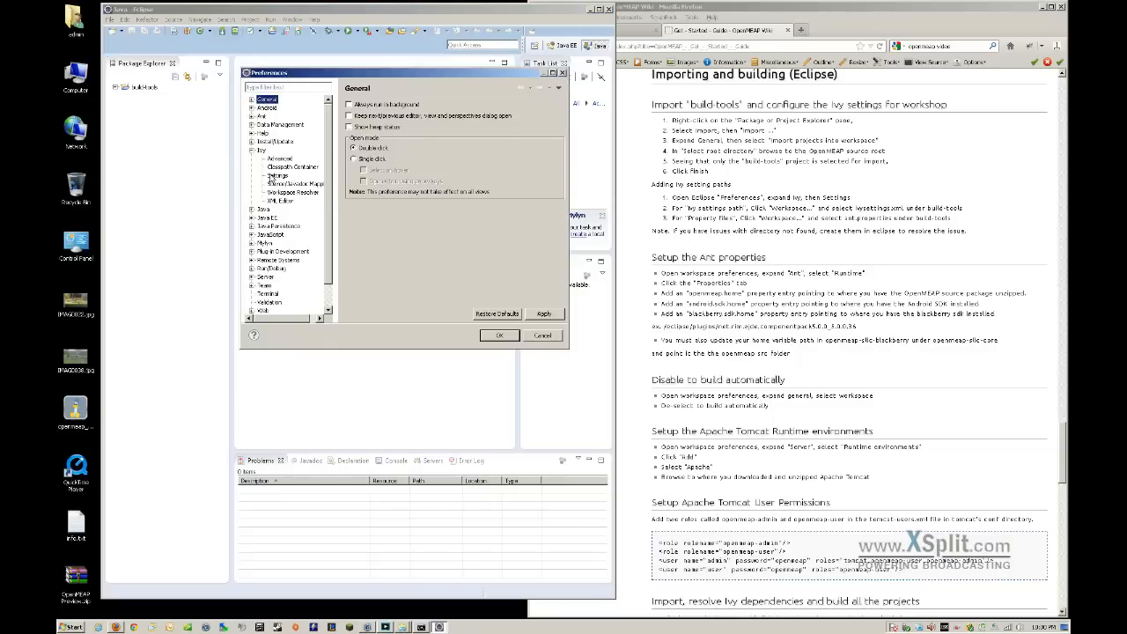
pyautogui.click(276, 176)
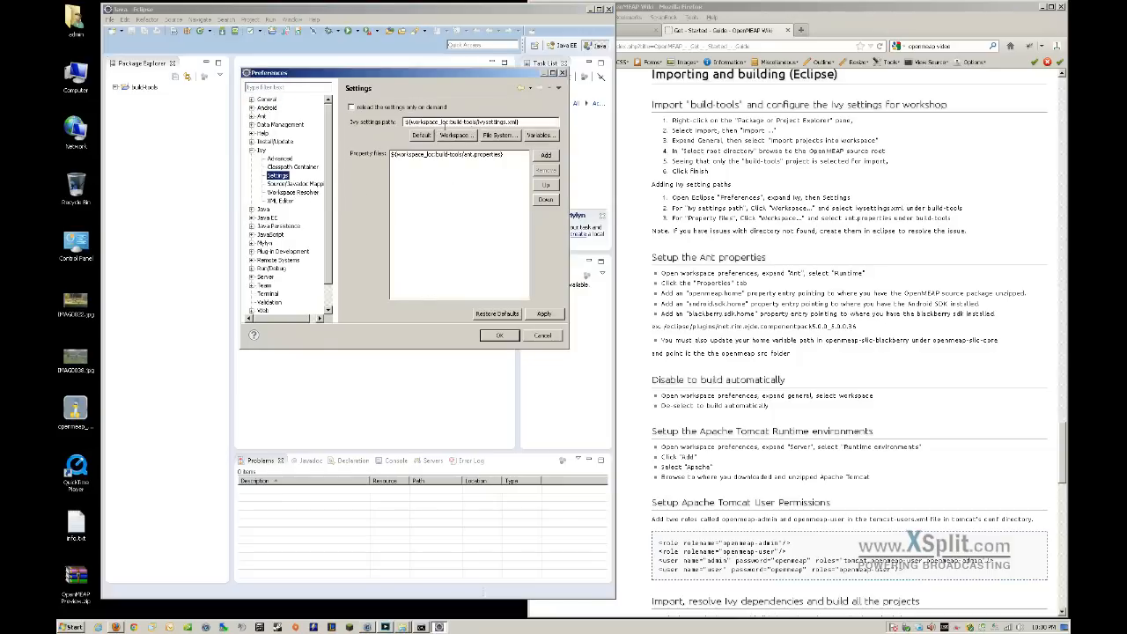
pyautogui.click(467, 139)
pyautogui.click(327, 103)
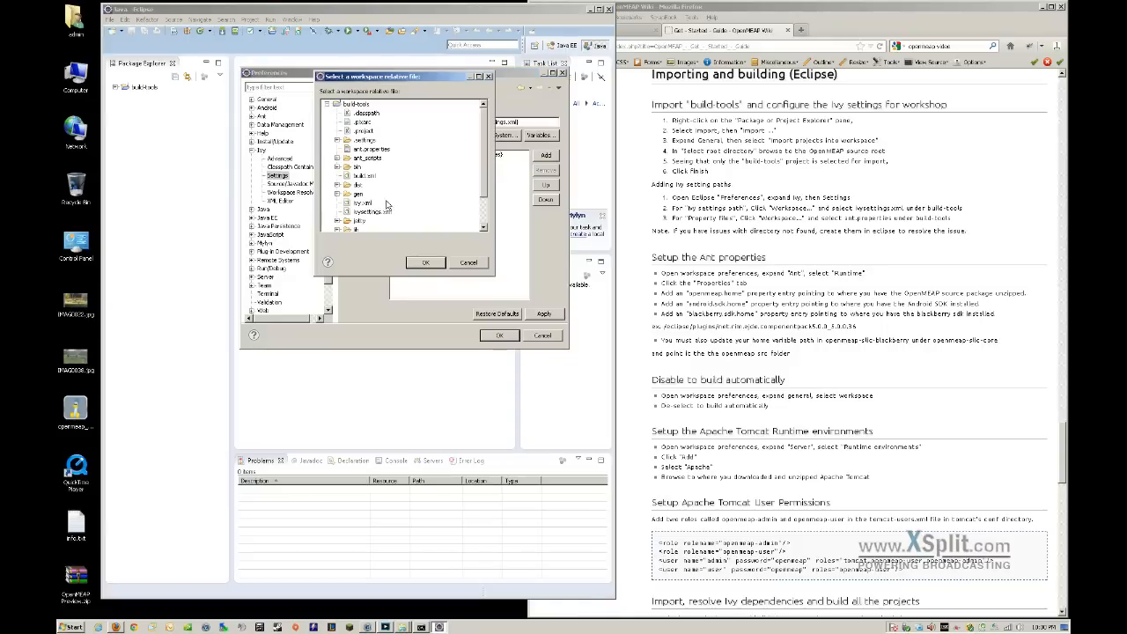
pyautogui.click(372, 213)
pyautogui.click(426, 264)
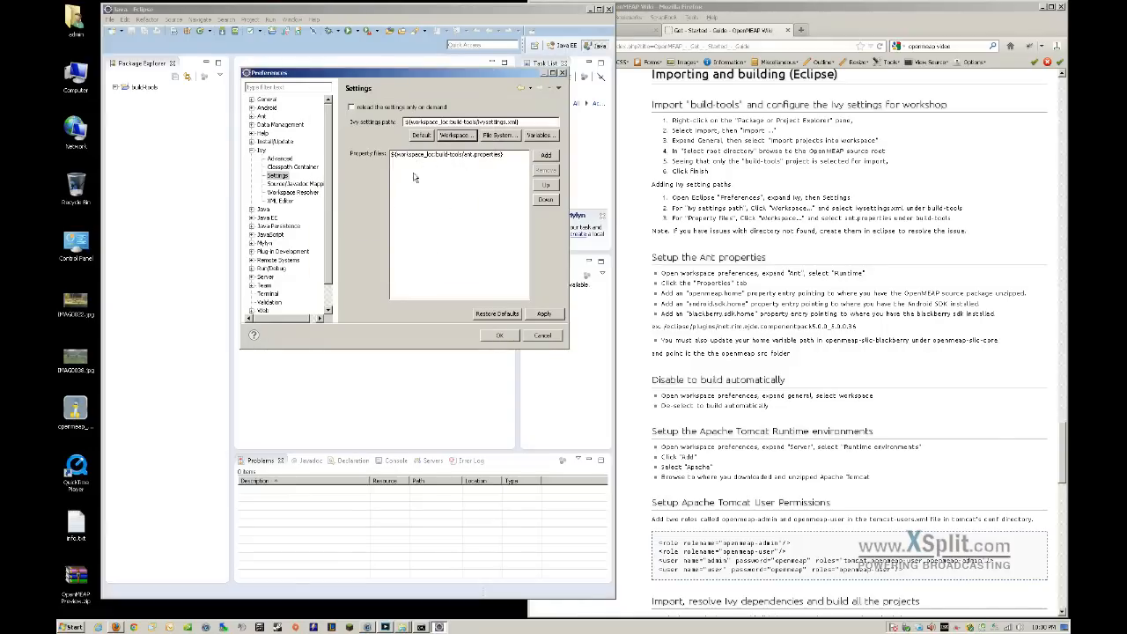
# Review the Ant runtime's global properties for the openmeap.home, android.sdk.home and blackberry.sdk.home entries, widening the Value column
pyautogui.click(253, 151)
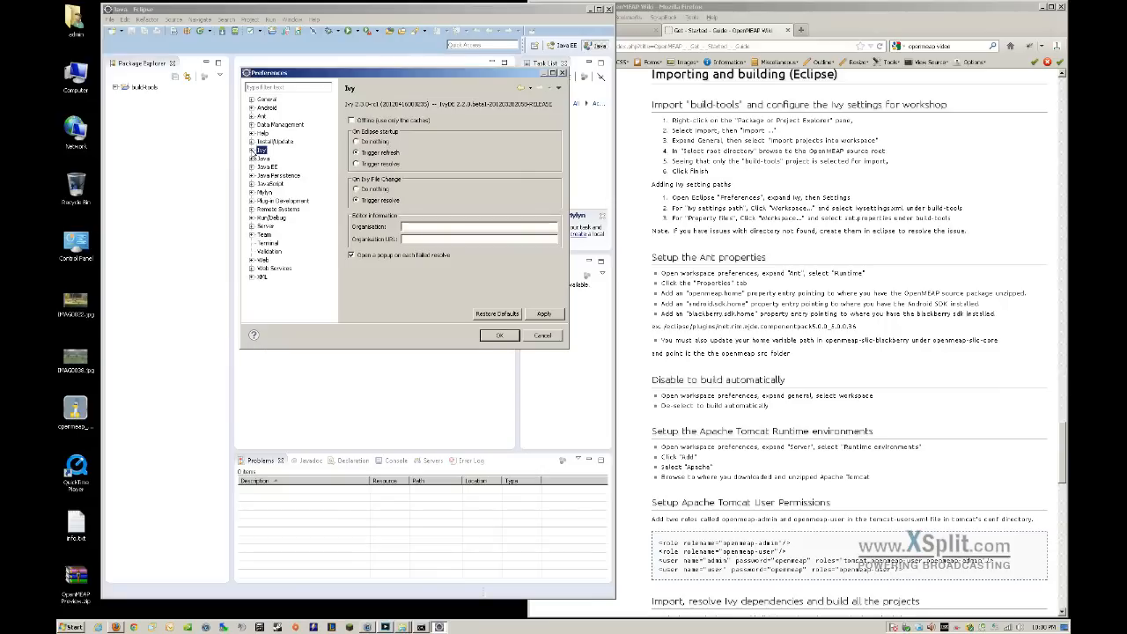
pyautogui.click(252, 116)
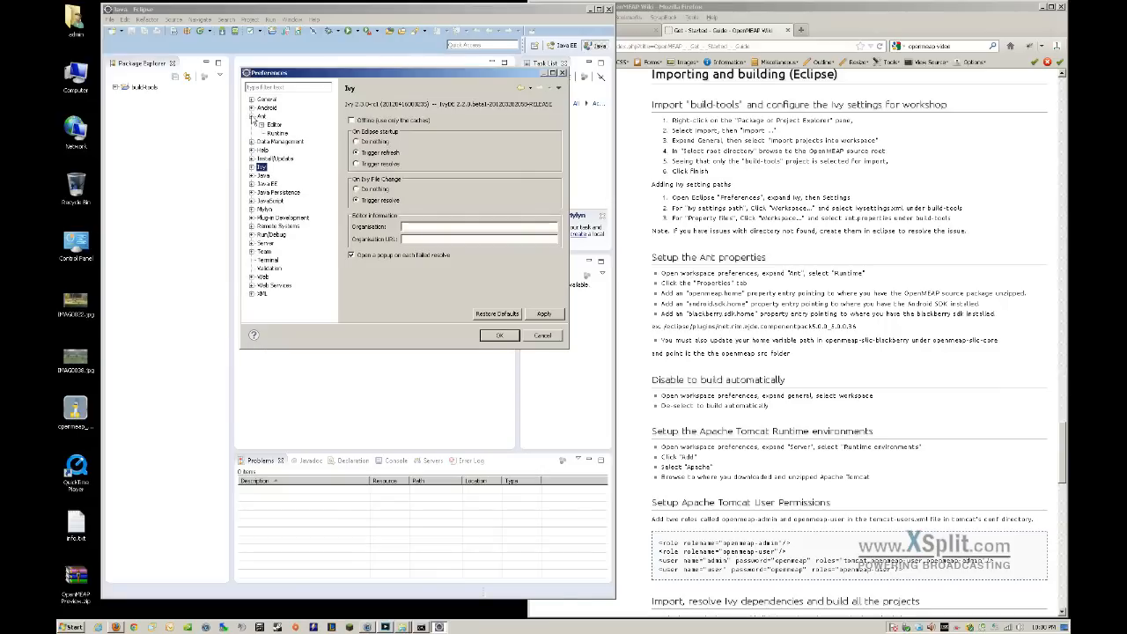
pyautogui.click(276, 133)
pyautogui.click(481, 117)
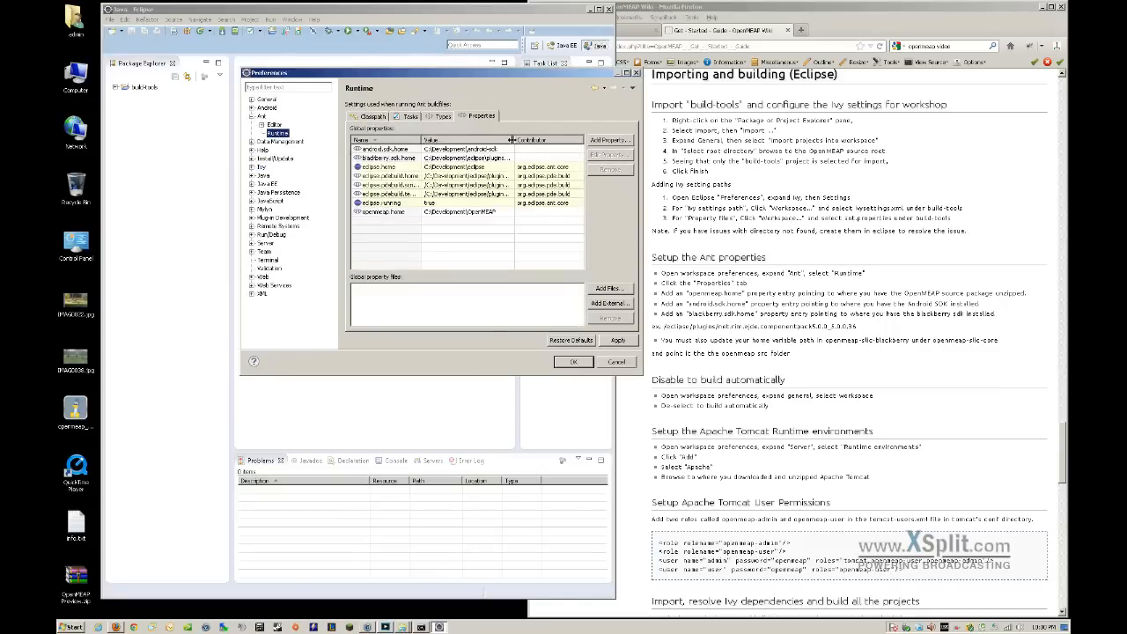
pyautogui.moveTo(515, 140); pyautogui.dragTo(540, 141)
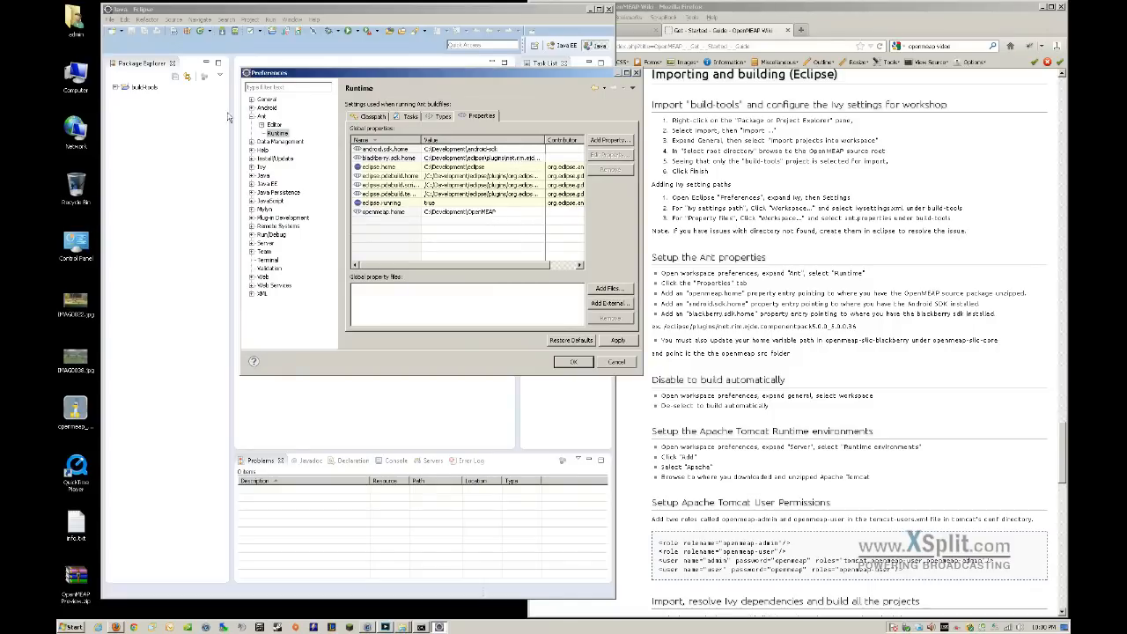
# Check the server runtime environments for an Apache Tomcat entry and accept the preferences
pyautogui.click(252, 118)
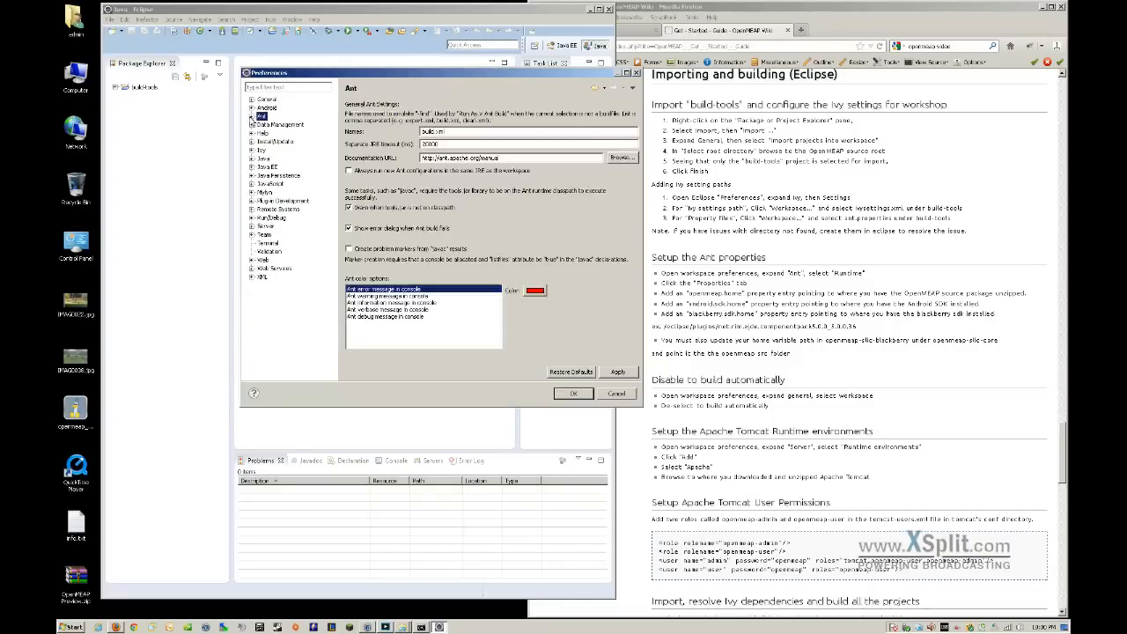
pyautogui.click(251, 226)
pyautogui.click(279, 261)
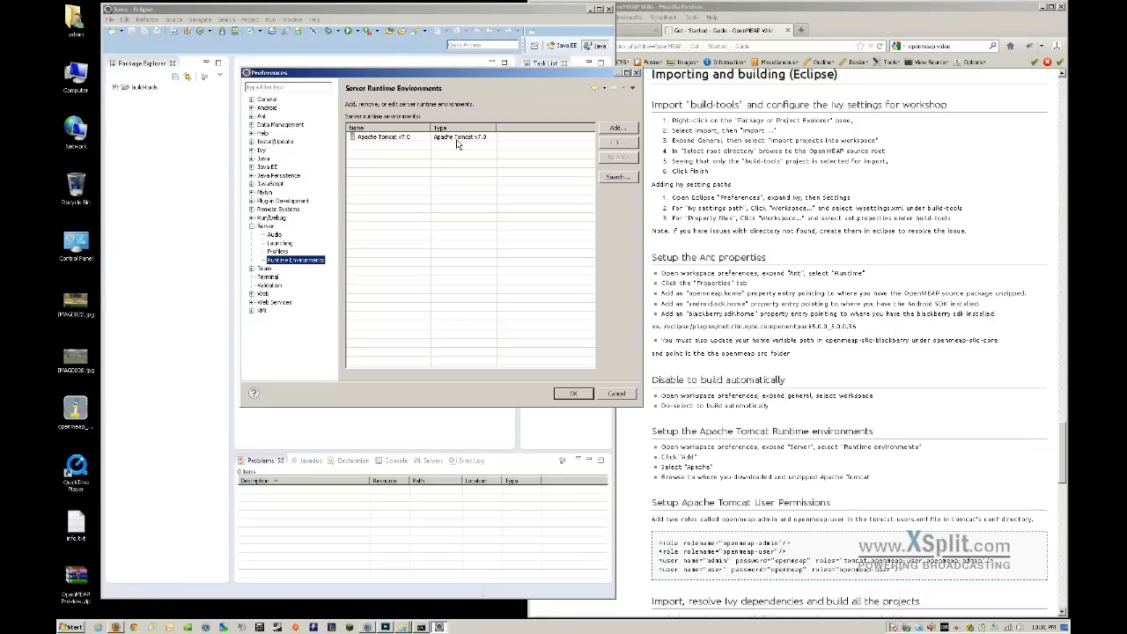
pyautogui.click(252, 227)
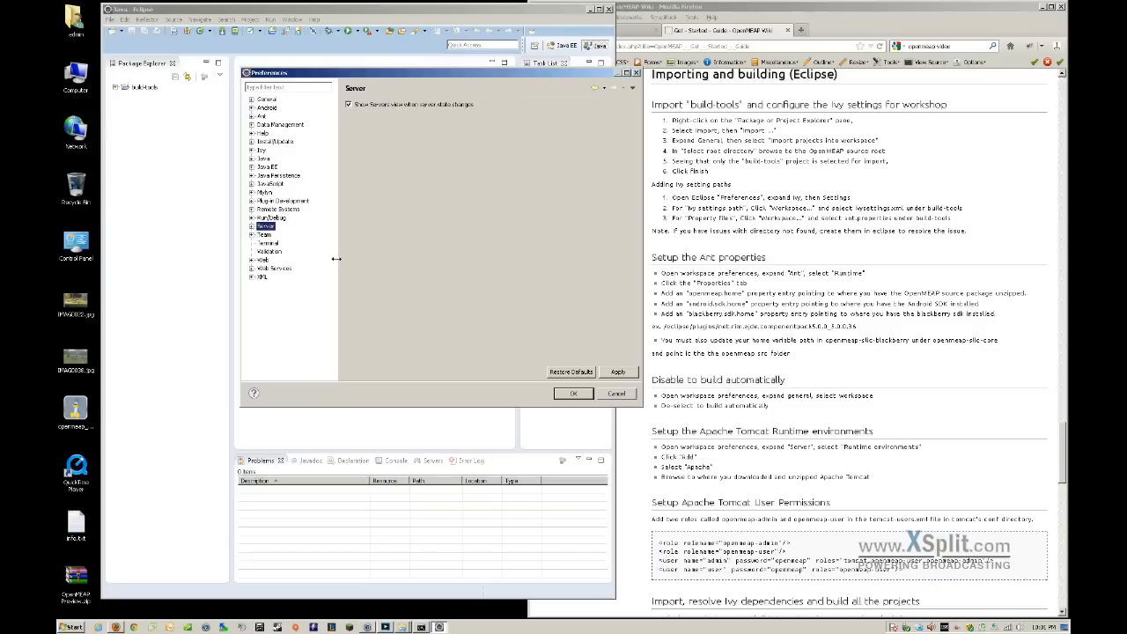
pyautogui.click(580, 396)
# Switch Build Automatically on and off again, leaving automatic building disabled
pyautogui.click(250, 19)
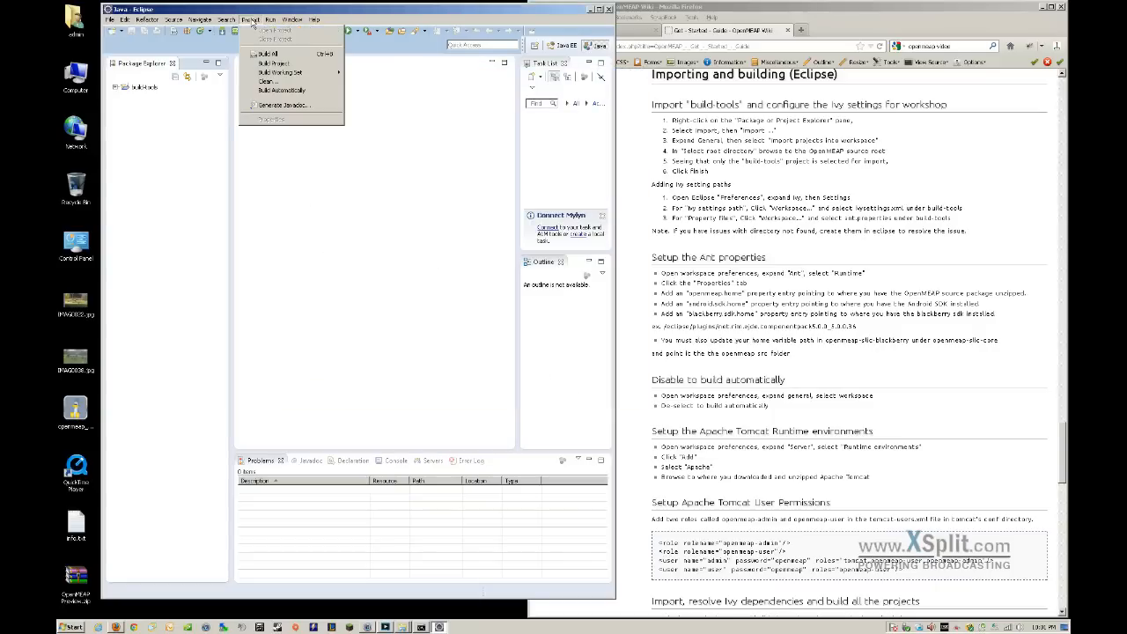
pyautogui.click(280, 89)
pyautogui.click(251, 19)
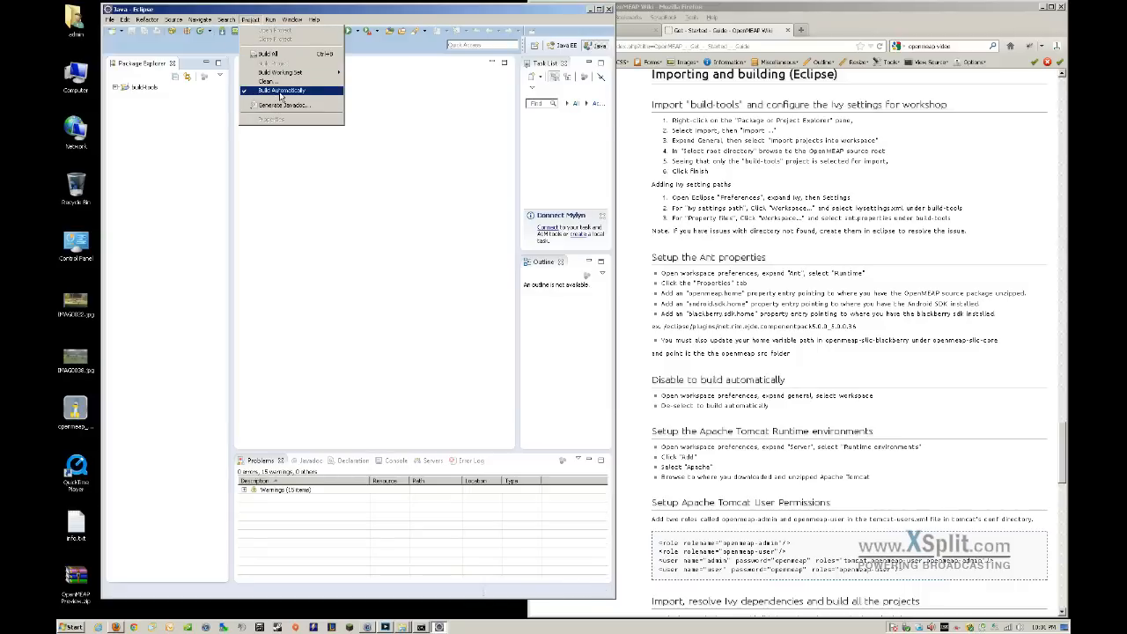
pyautogui.click(280, 90)
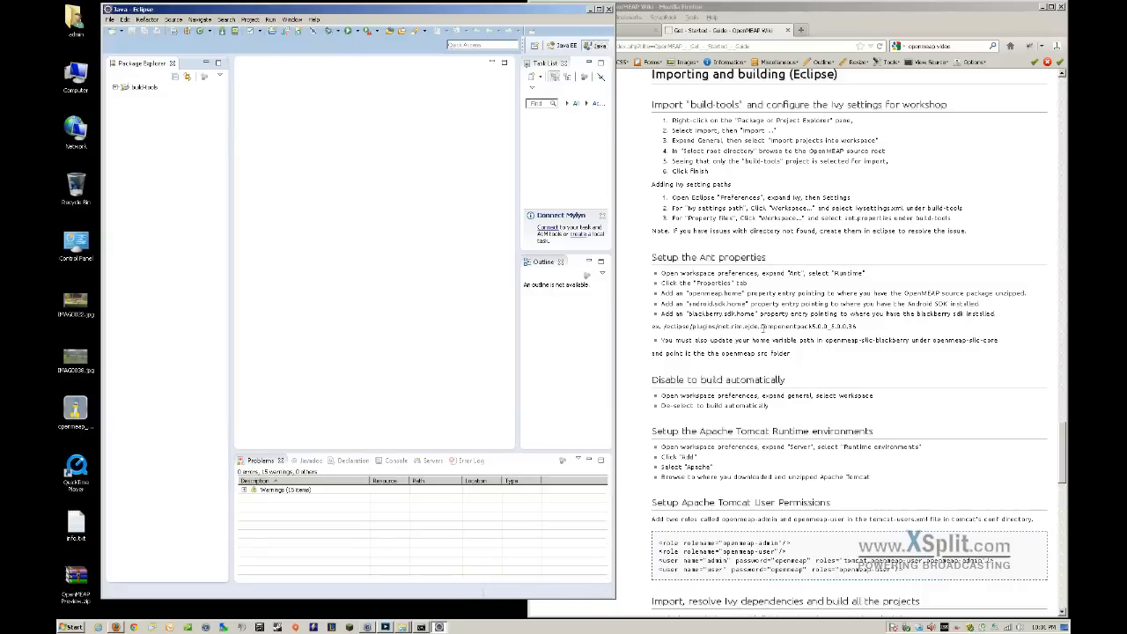
# Find the guide's Apache Tomcat User Permissions section and view tomcat-users.xml from the apache-tomcat-7.0.32 conf folder in Notepad
pyautogui.click(643, 245)
pyautogui.scroll(-5, 643, 246)
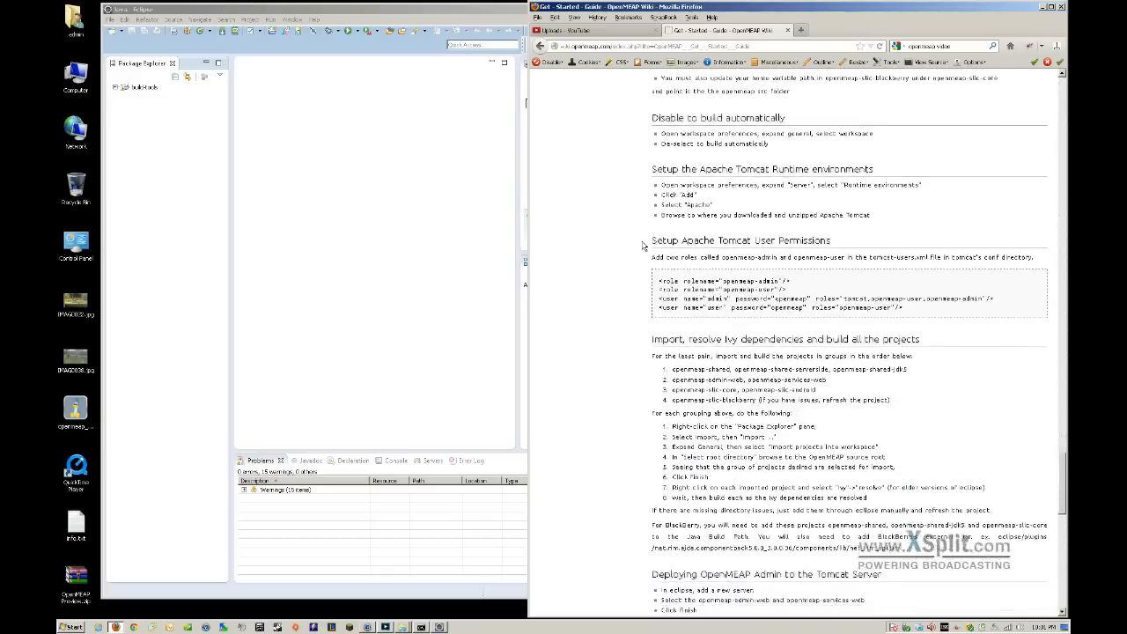
pyautogui.scroll(-1, 646, 229)
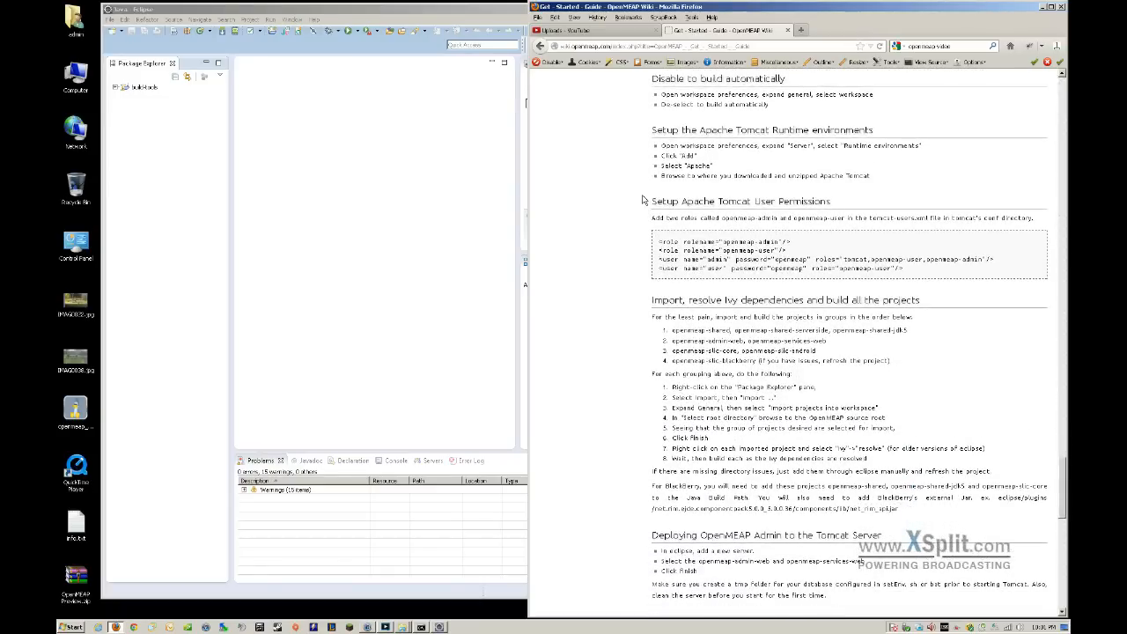
pyautogui.scroll(-2, 643, 200)
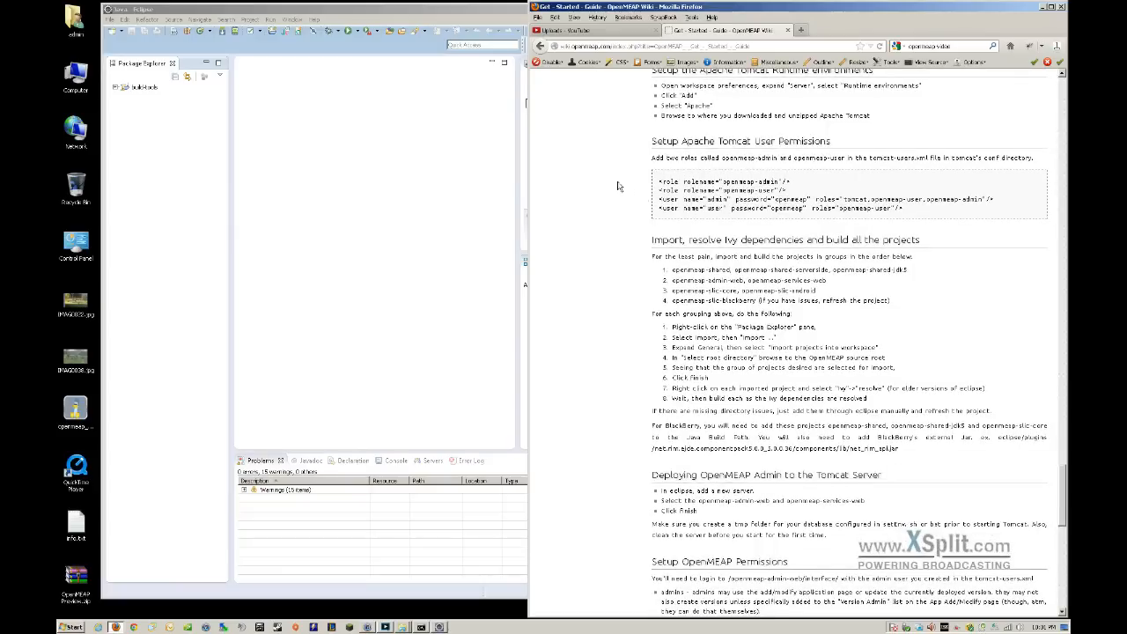
pyautogui.scroll(-1, 632, 172)
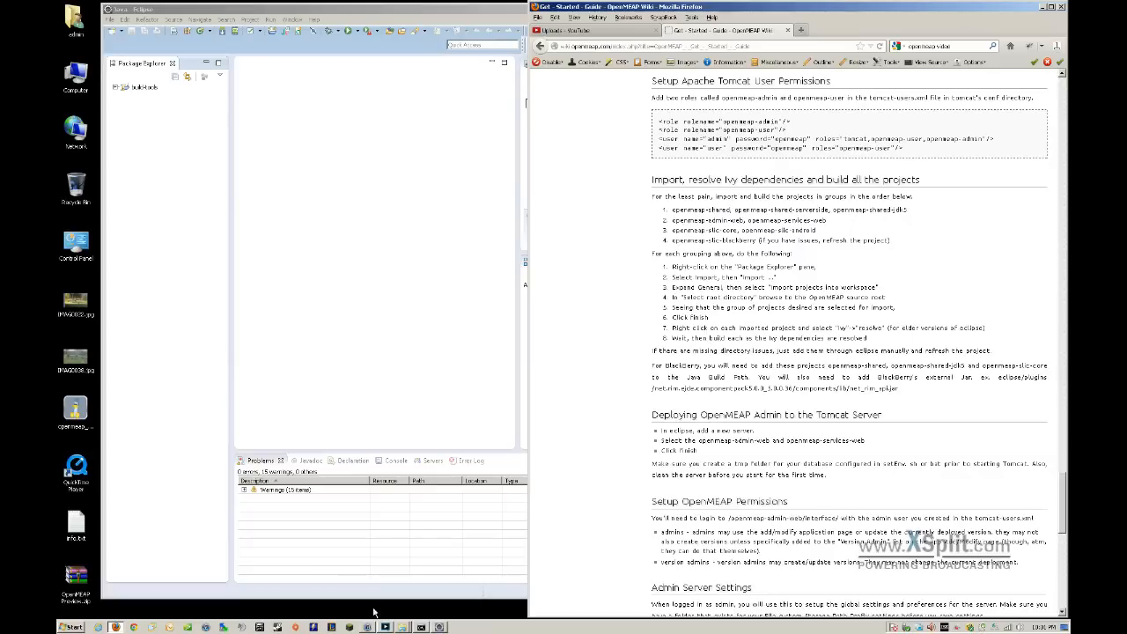
pyautogui.click(400, 623)
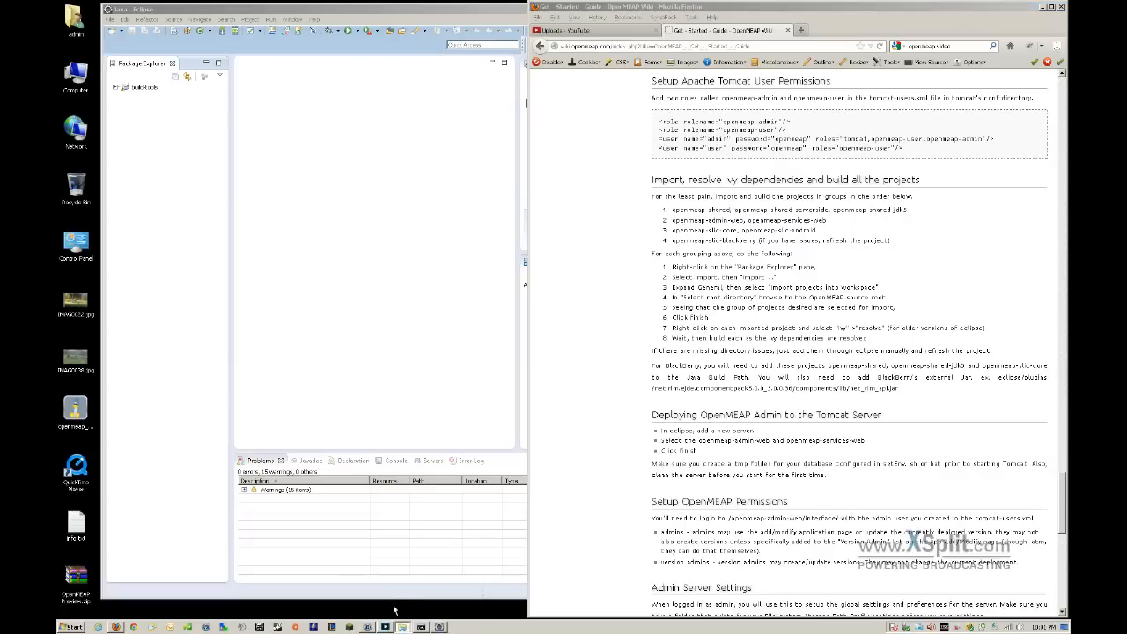
pyautogui.click(387, 613)
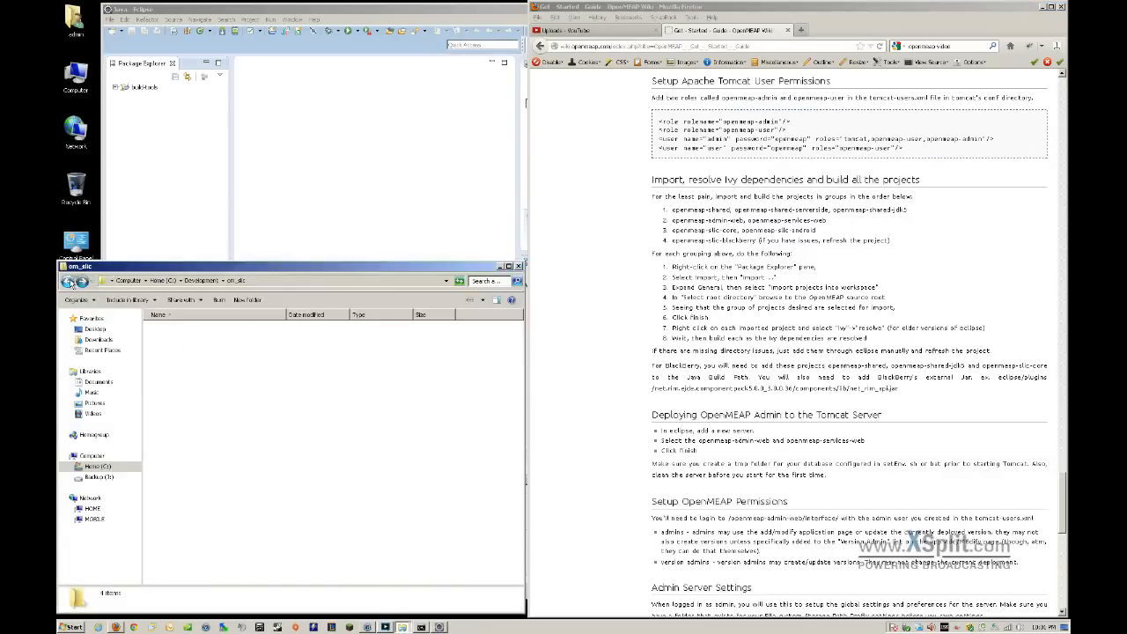
pyautogui.click(67, 280)
pyautogui.doubleClick(180, 352)
pyautogui.doubleClick(173, 341)
pyautogui.rightClick(192, 390)
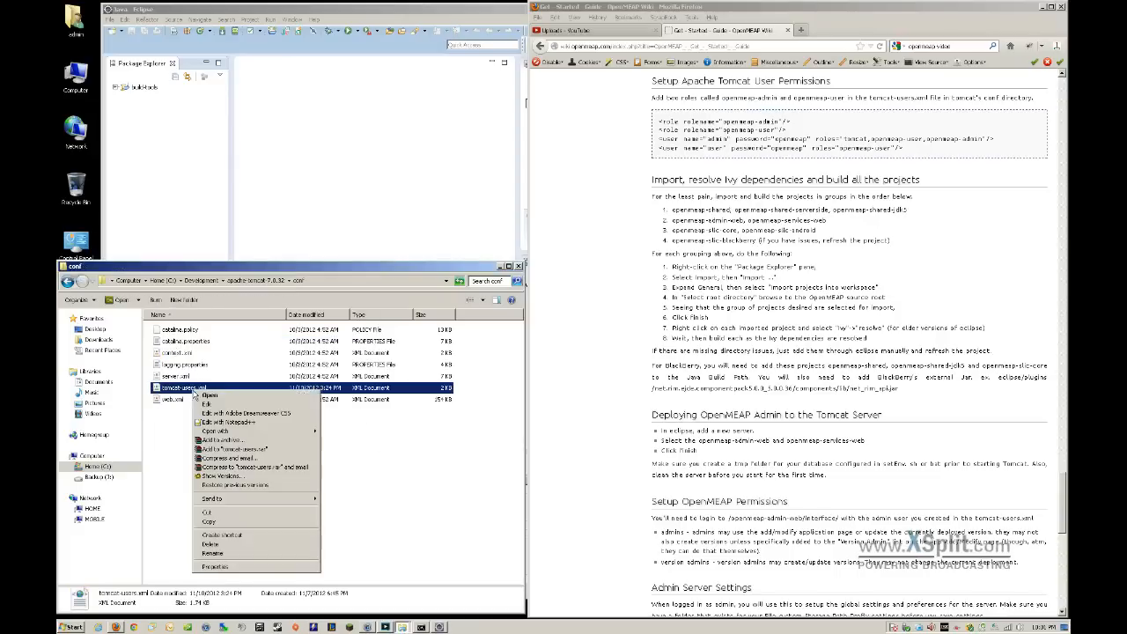
pyautogui.click(206, 404)
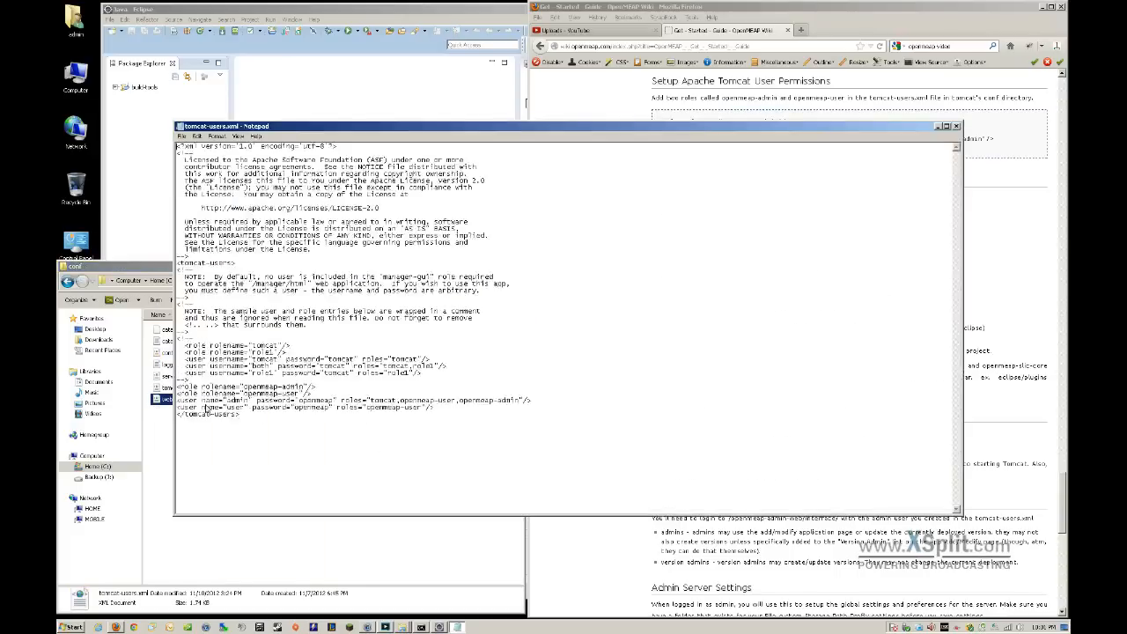
pyautogui.click(957, 126)
# Inspect the openmeap-admin and openmeap-user role and user entries of tomcat-users.xml in Notepad++, and return to Eclipse
pyautogui.rightClick(220, 402)
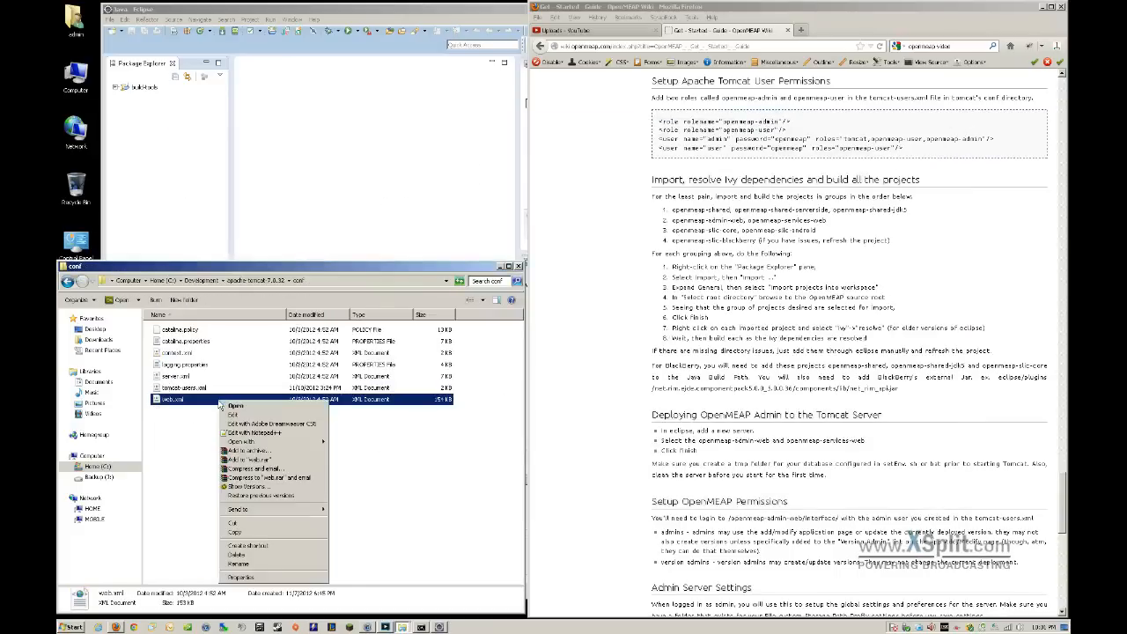
pyautogui.click(254, 433)
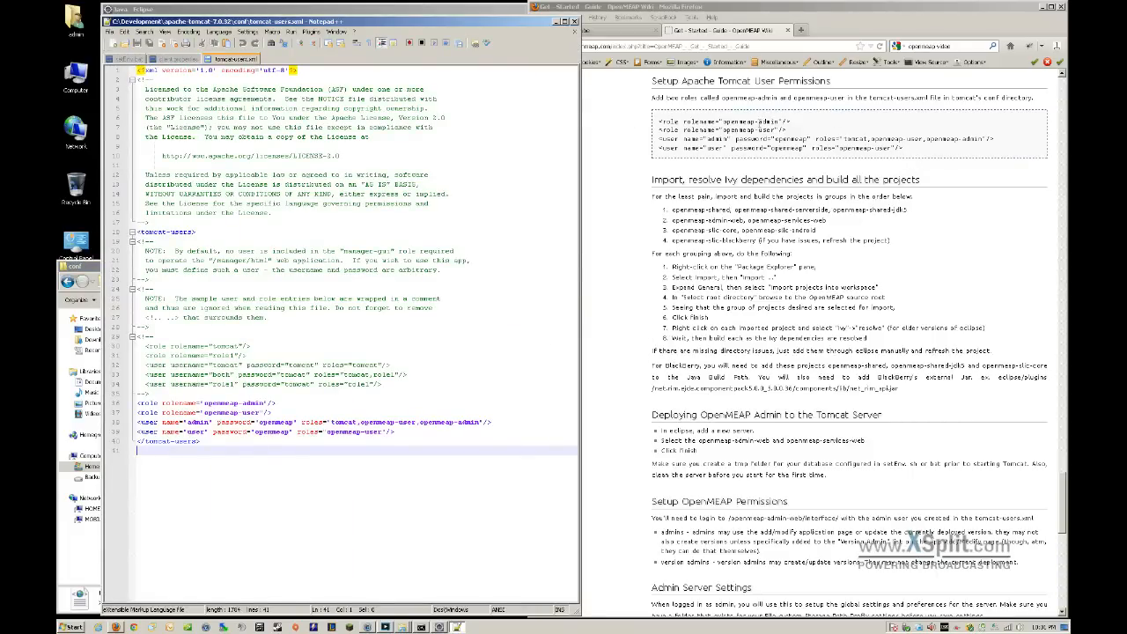
pyautogui.click(152, 392)
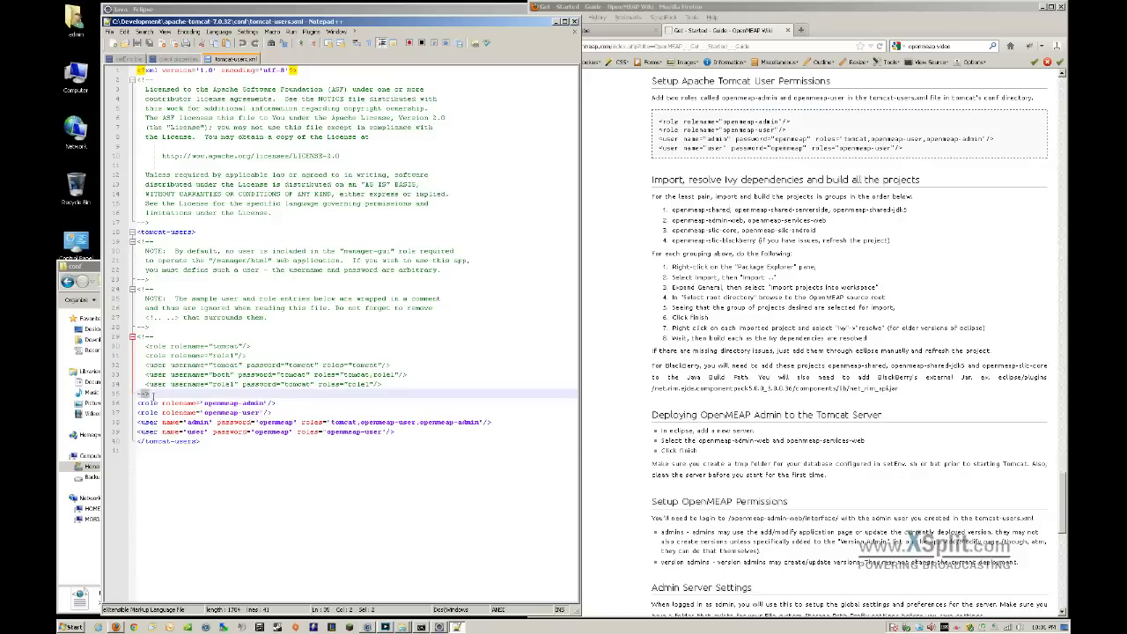
pyautogui.click(293, 478)
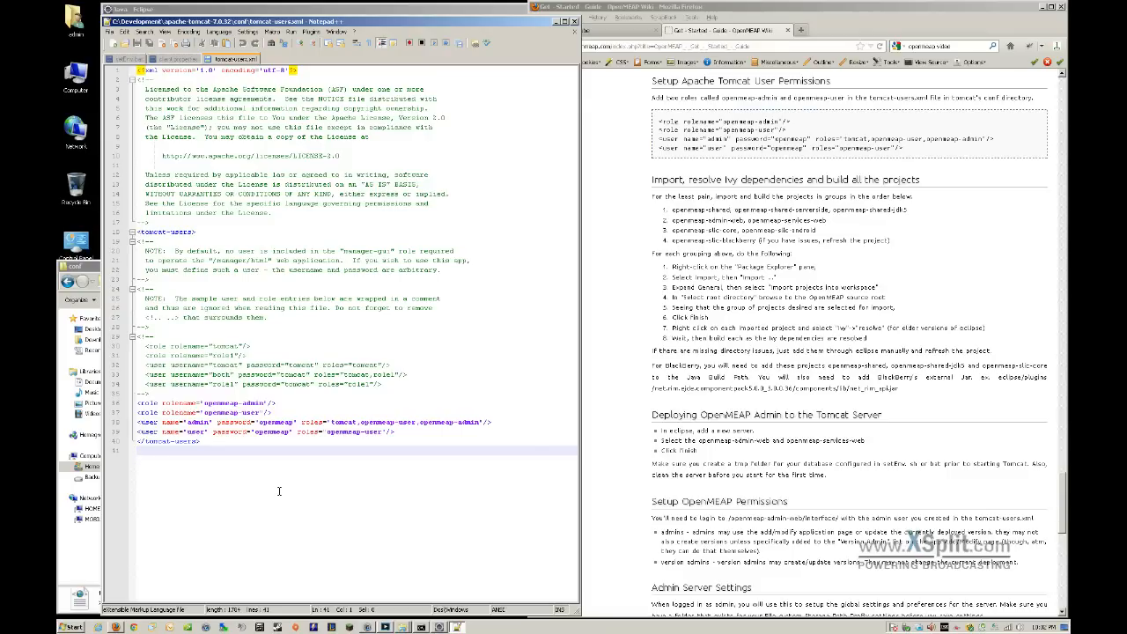
pyautogui.click(574, 20)
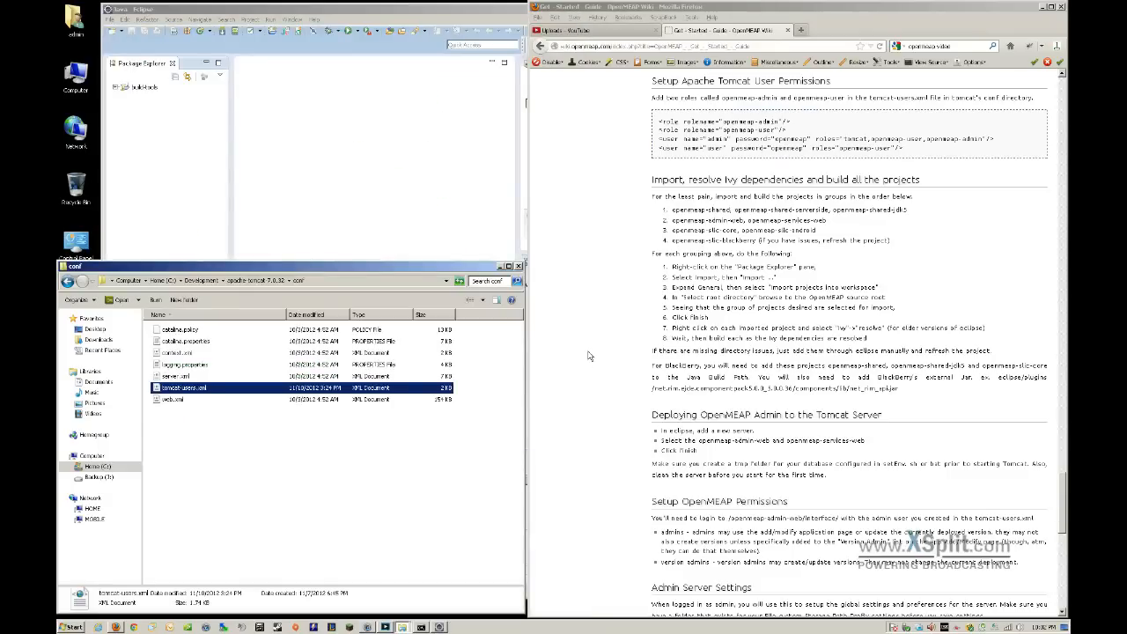
pyautogui.click(517, 266)
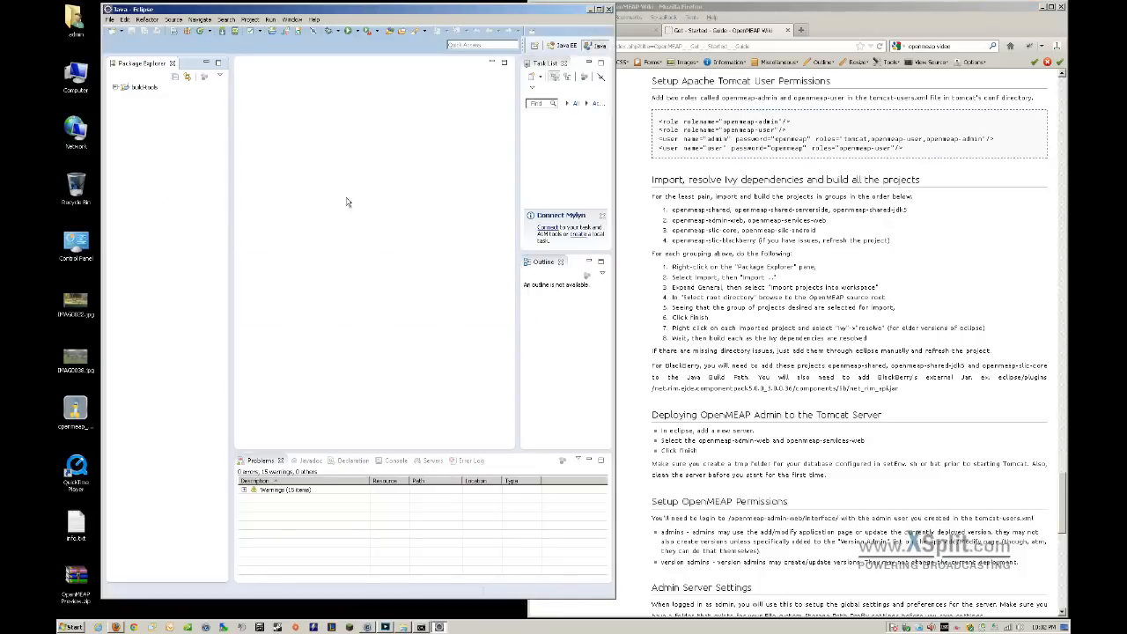
# Import the existing projects openmeap-shared, openmeap-shared-jdk5 and openmeap-shared-serverside from C:\Development\OpenMEAP into the workspace
pyautogui.rightClick(160, 171)
pyautogui.click(181, 252)
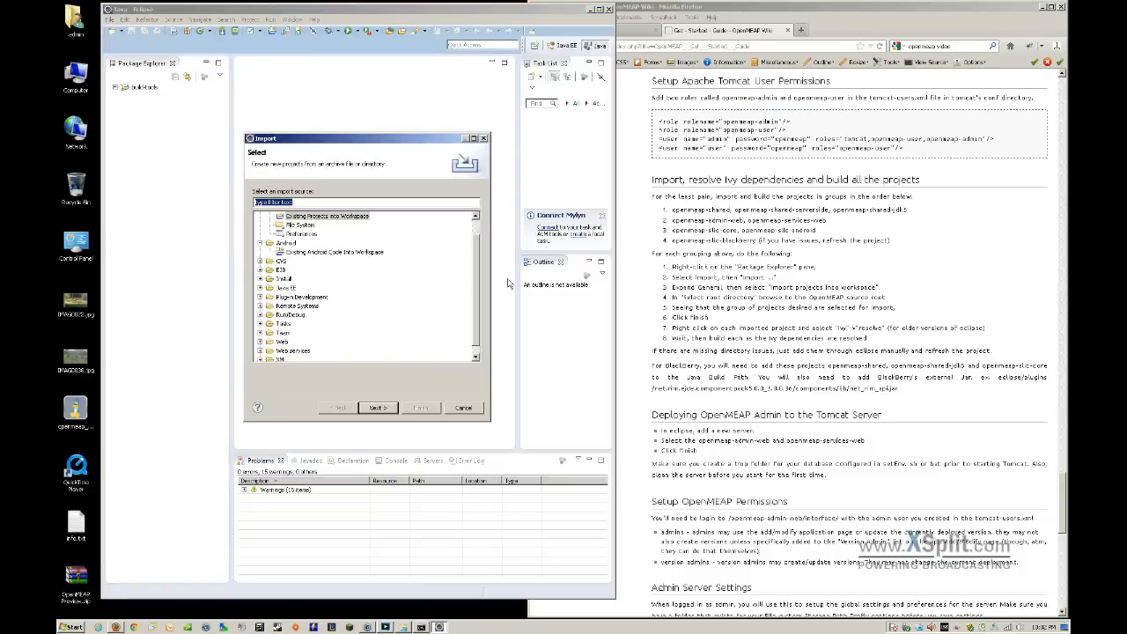
pyautogui.click(379, 408)
pyautogui.click(463, 194)
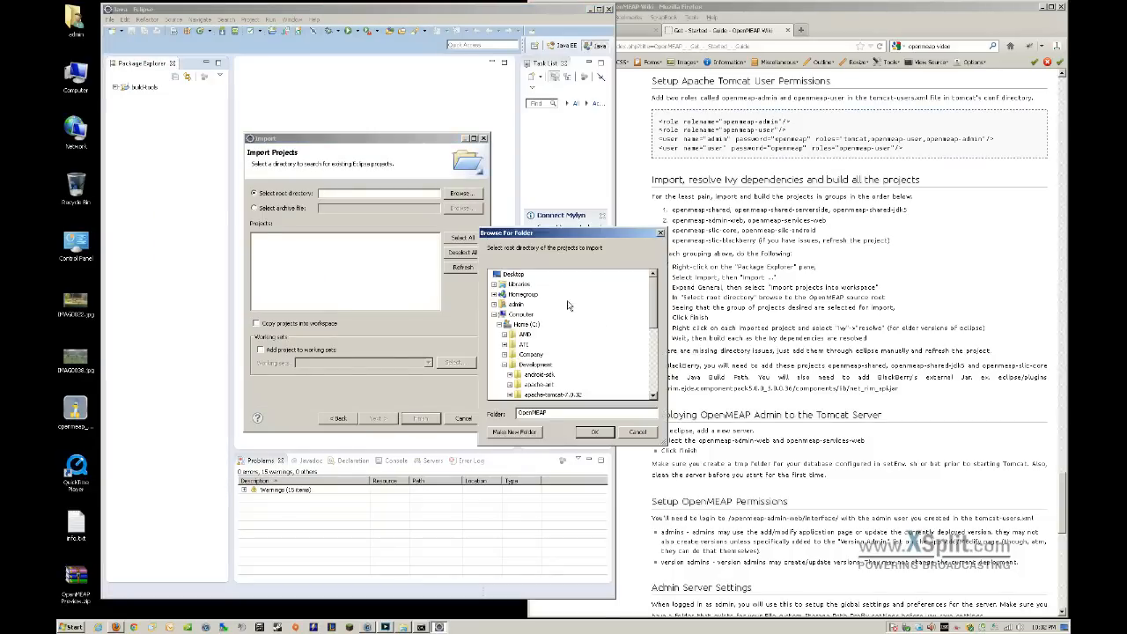
pyautogui.scroll(-5, 655, 309)
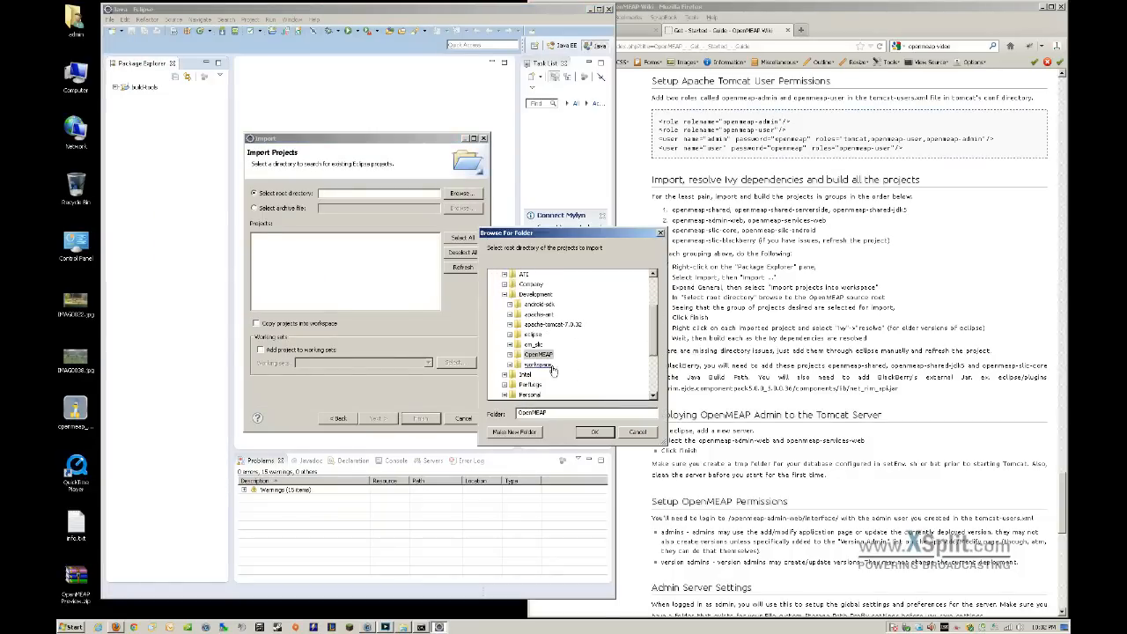
pyautogui.click(595, 432)
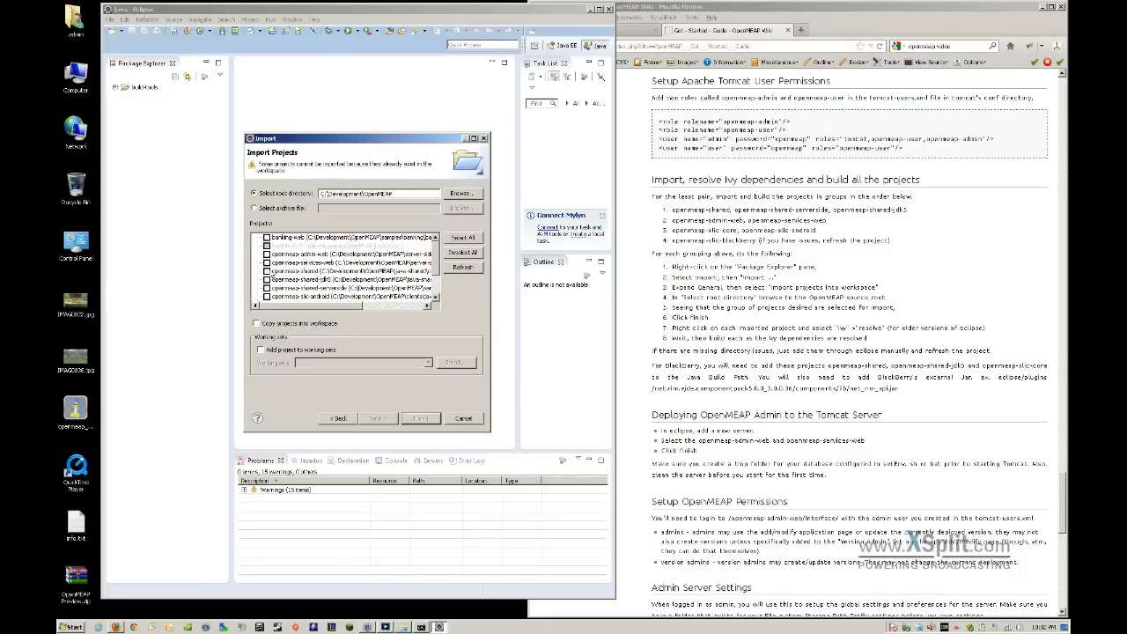
pyautogui.click(267, 271)
pyautogui.click(268, 288)
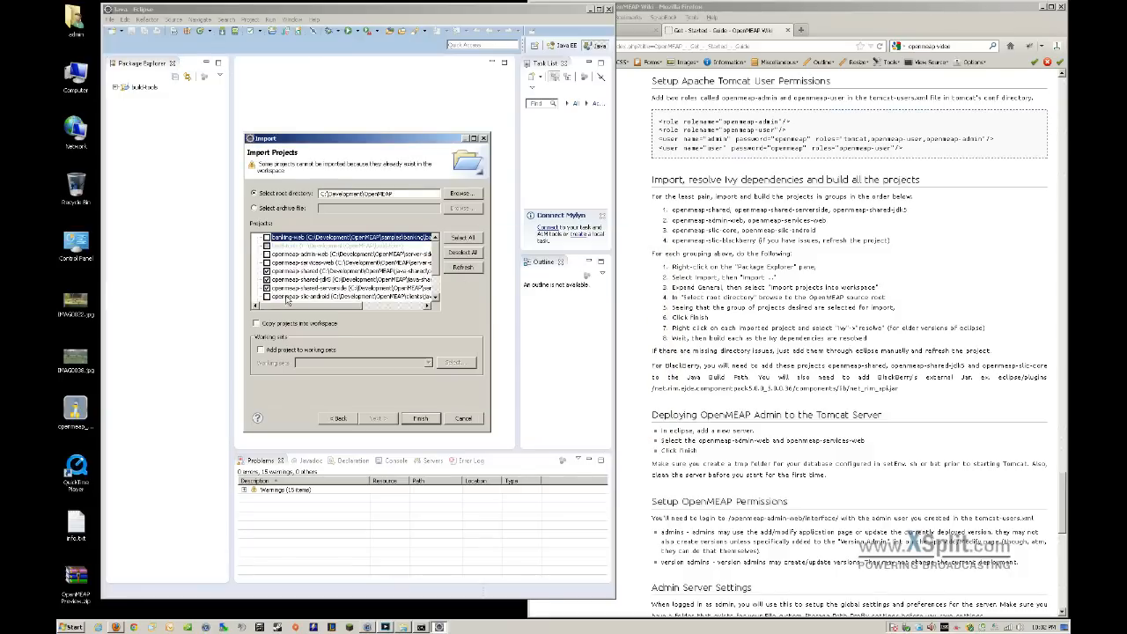
pyautogui.click(420, 418)
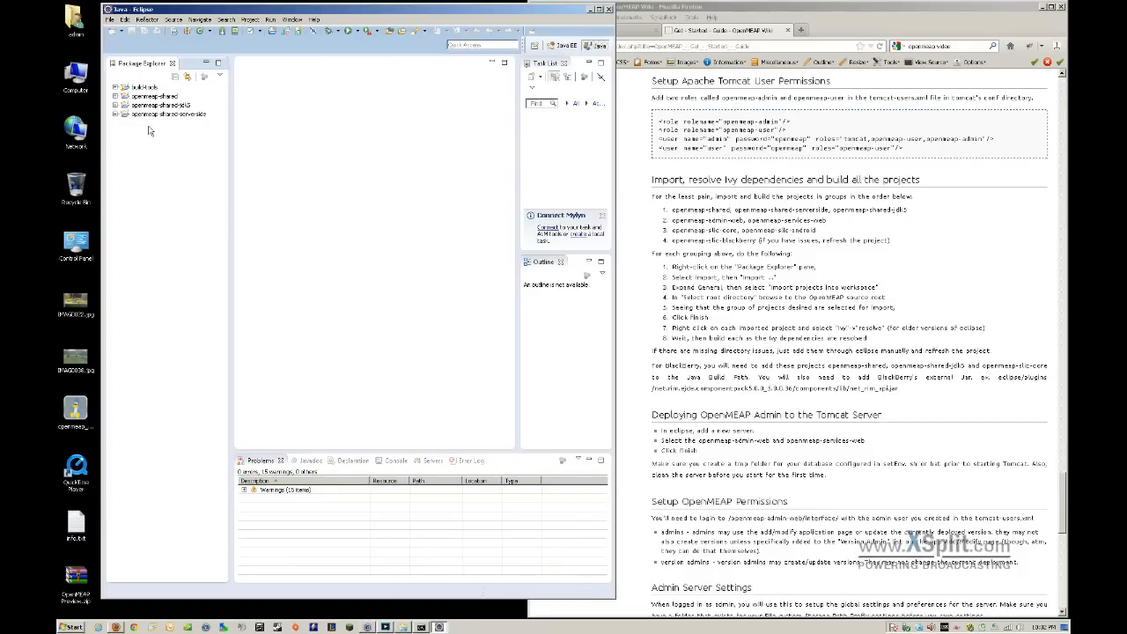
# Build the openmeap-shared project and the openmeap-shared-jdk5 project
pyautogui.click(162, 97)
pyautogui.rightClick(162, 96)
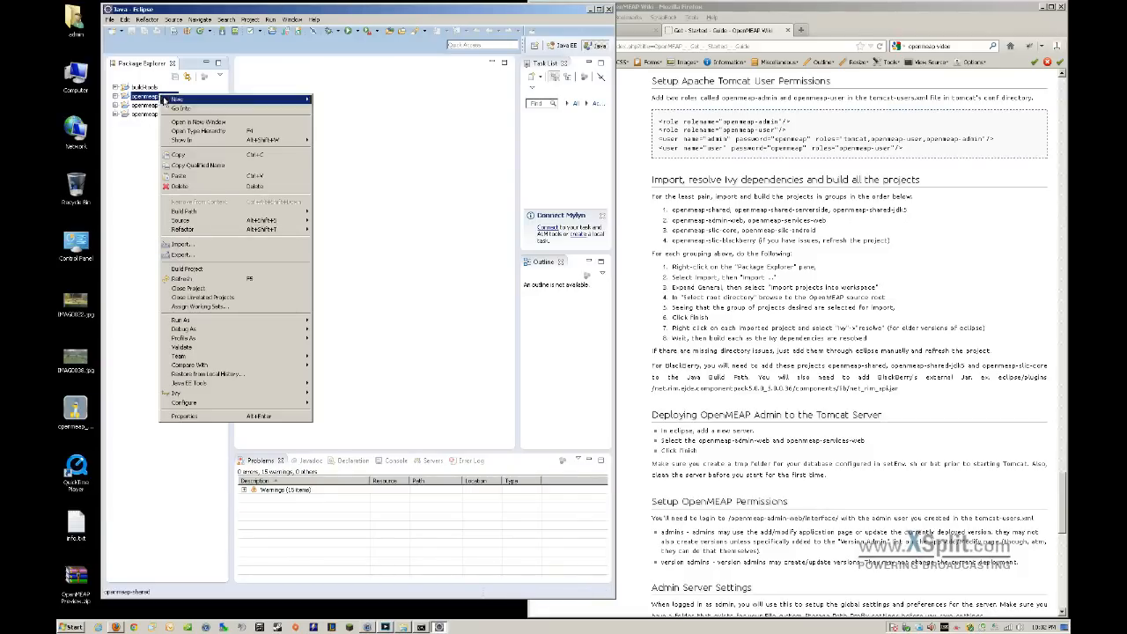
pyautogui.click(197, 268)
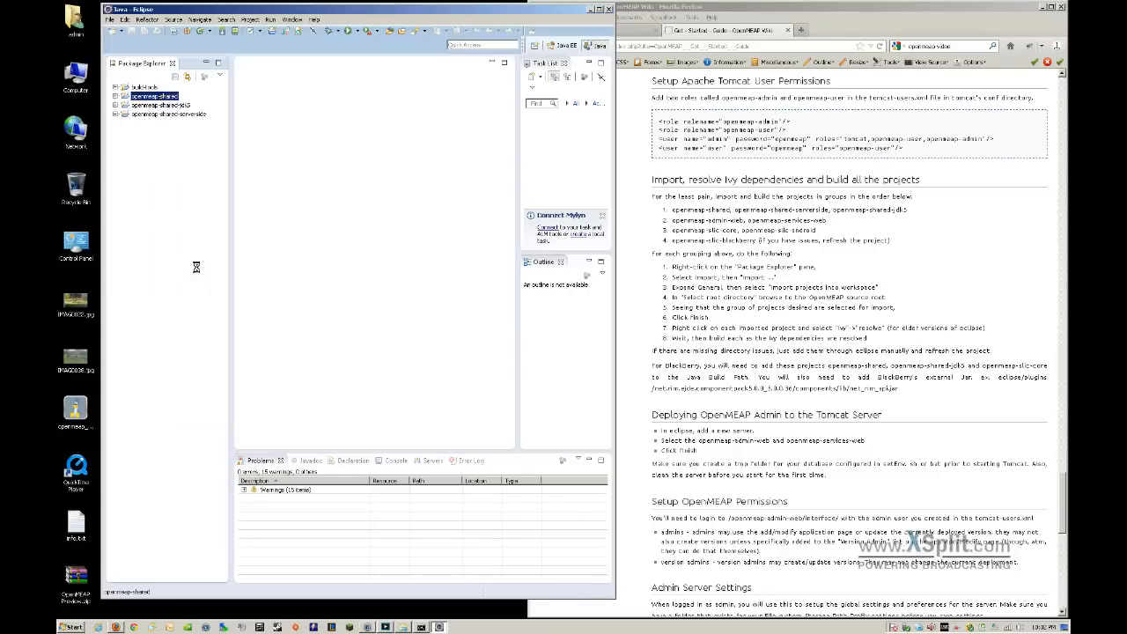
pyautogui.click(158, 105)
pyautogui.rightClick(159, 105)
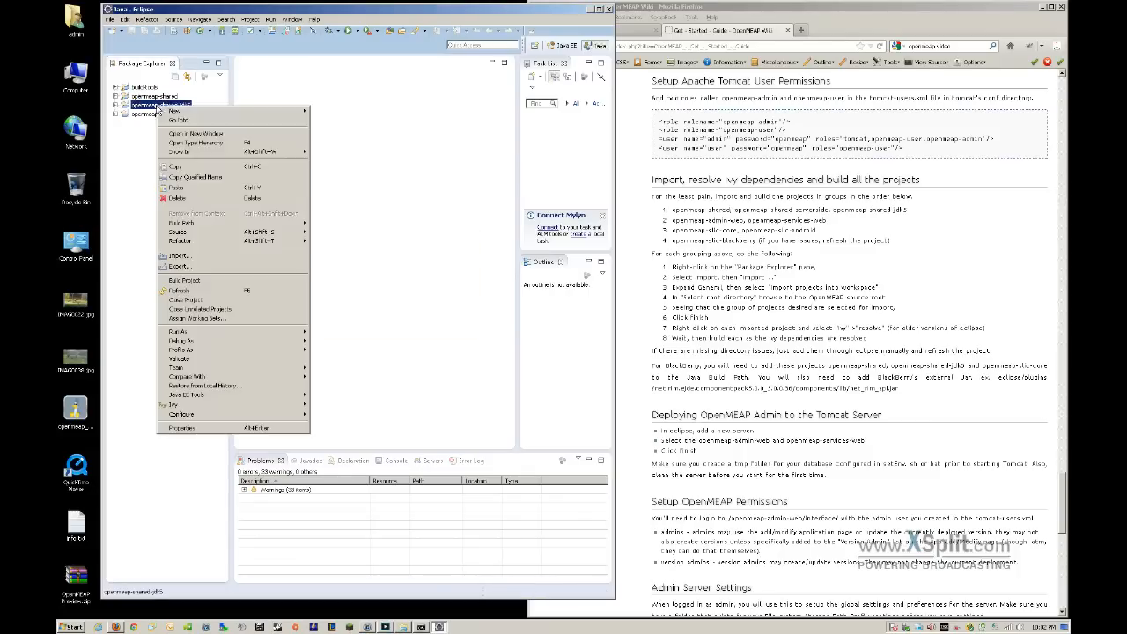
pyautogui.click(185, 280)
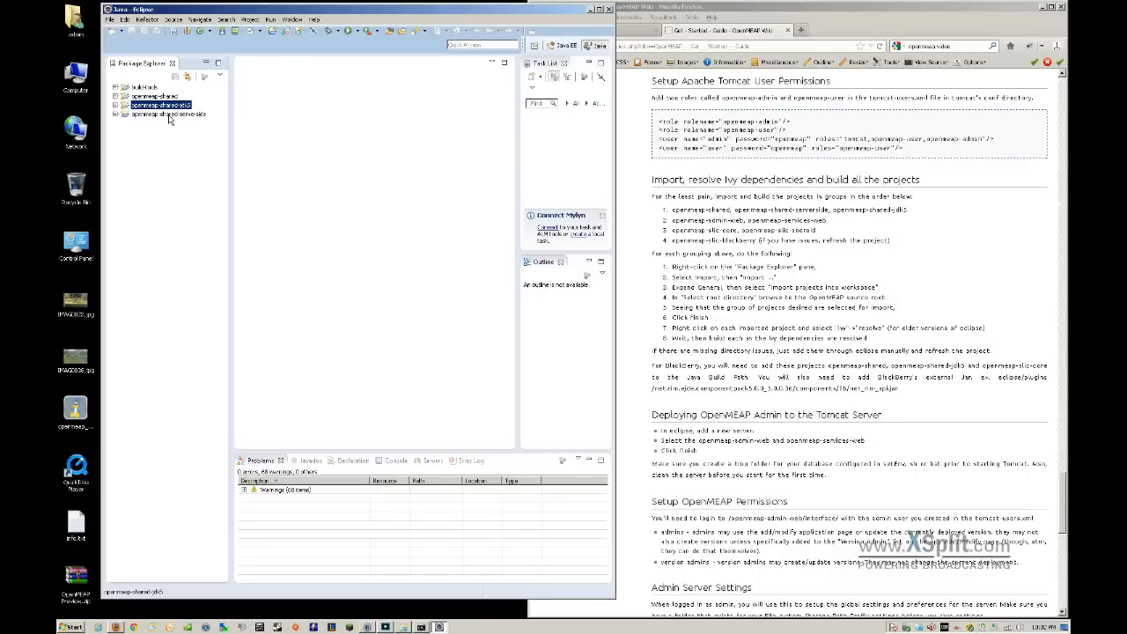
# Check the Java build path libraries of openmeap-shared-serverside without changing them, and build that project
pyautogui.click(167, 114)
pyautogui.rightClick(170, 120)
pyautogui.moveTo(208, 234)
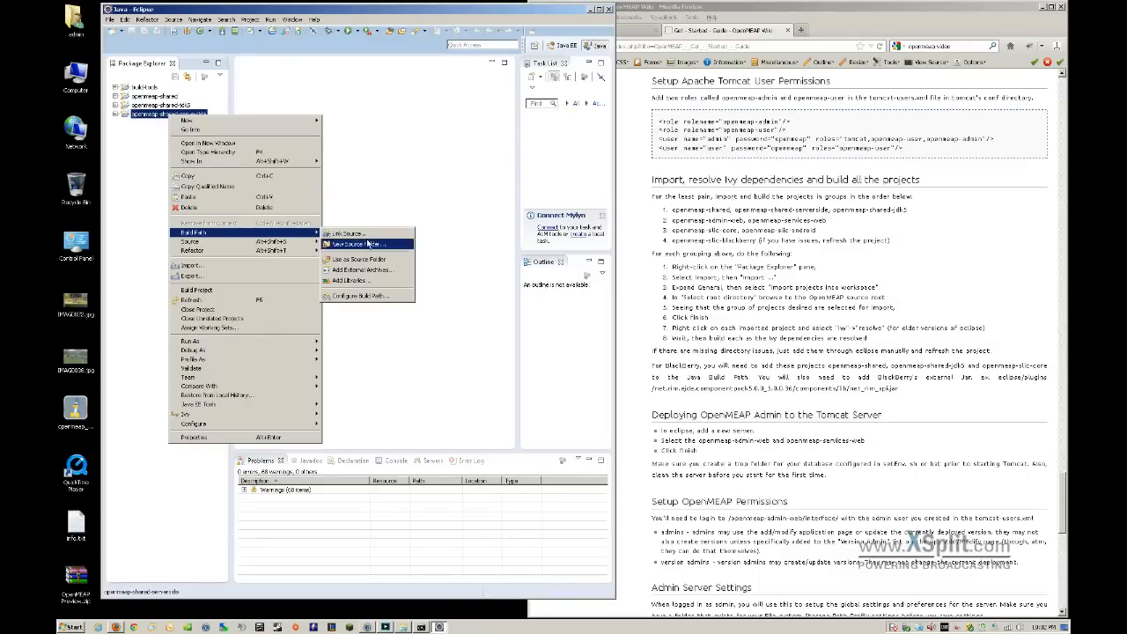
pyautogui.click(356, 296)
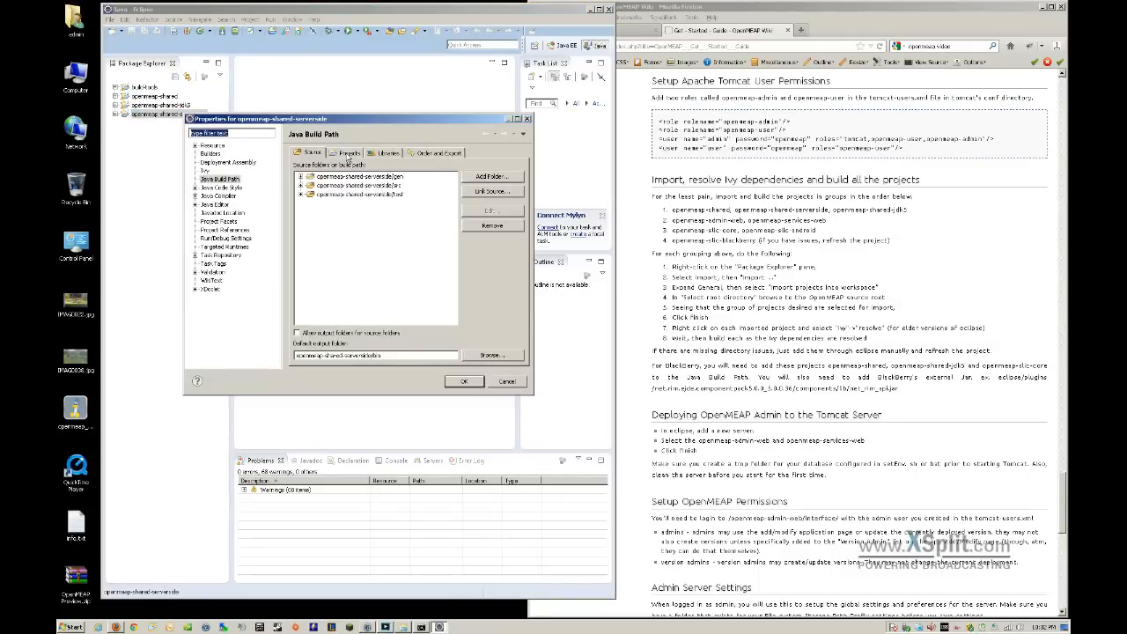
pyautogui.click(388, 153)
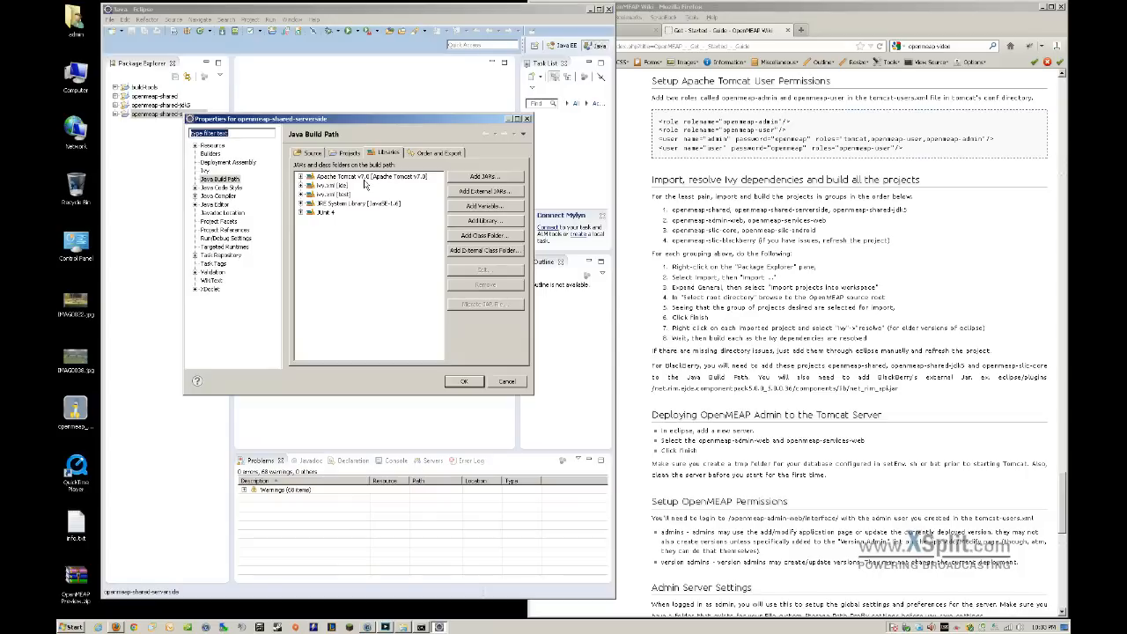
pyautogui.click(516, 384)
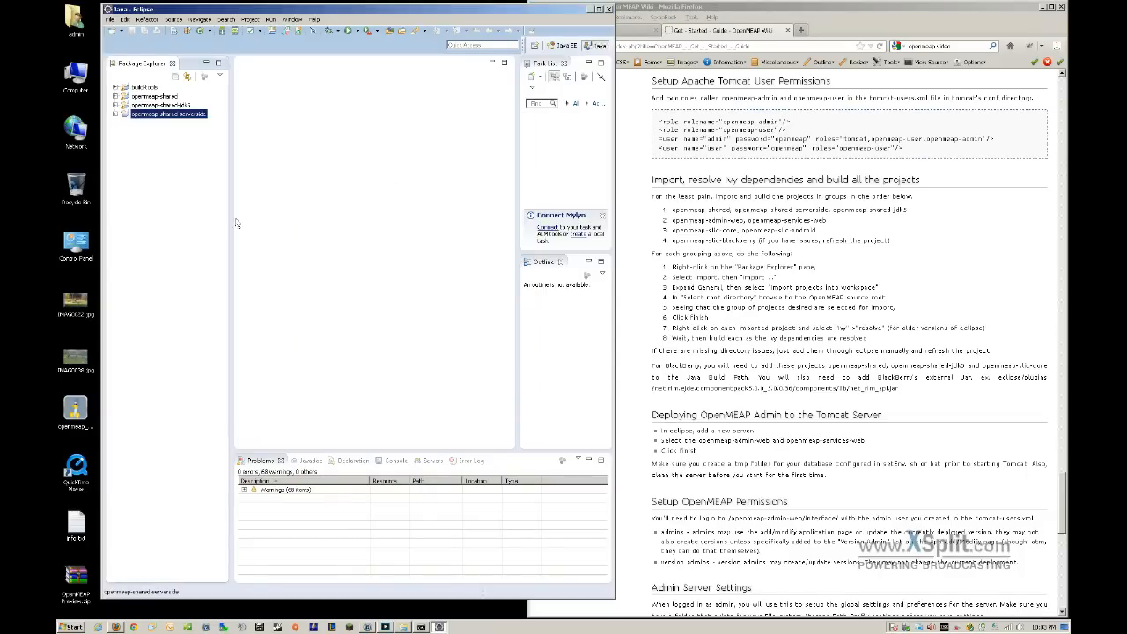
pyautogui.rightClick(164, 117)
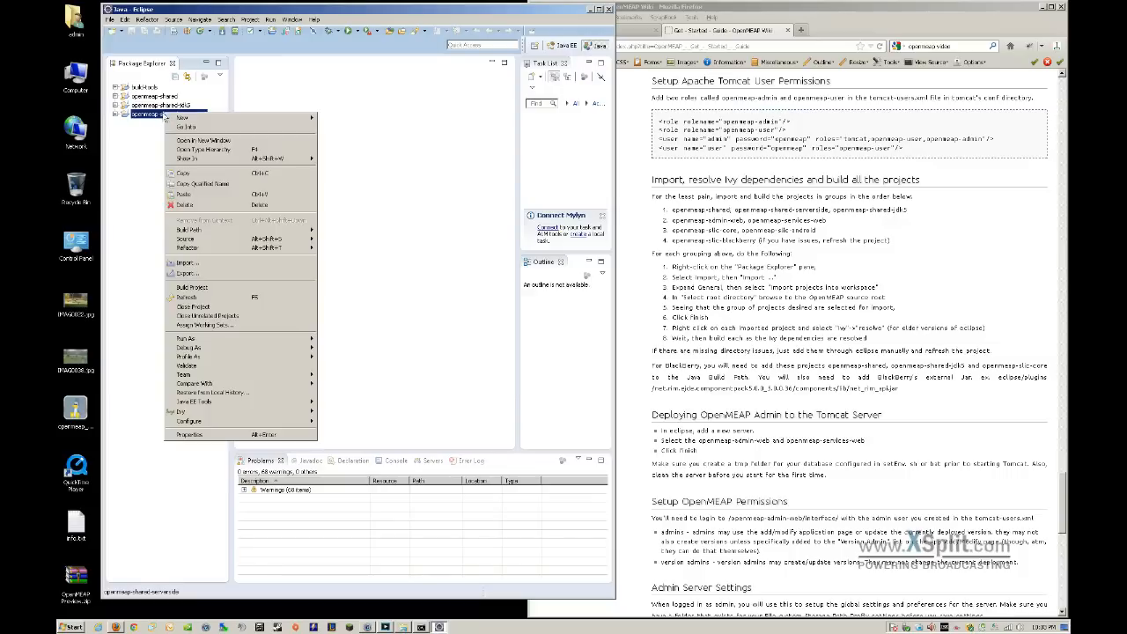
pyautogui.click(211, 274)
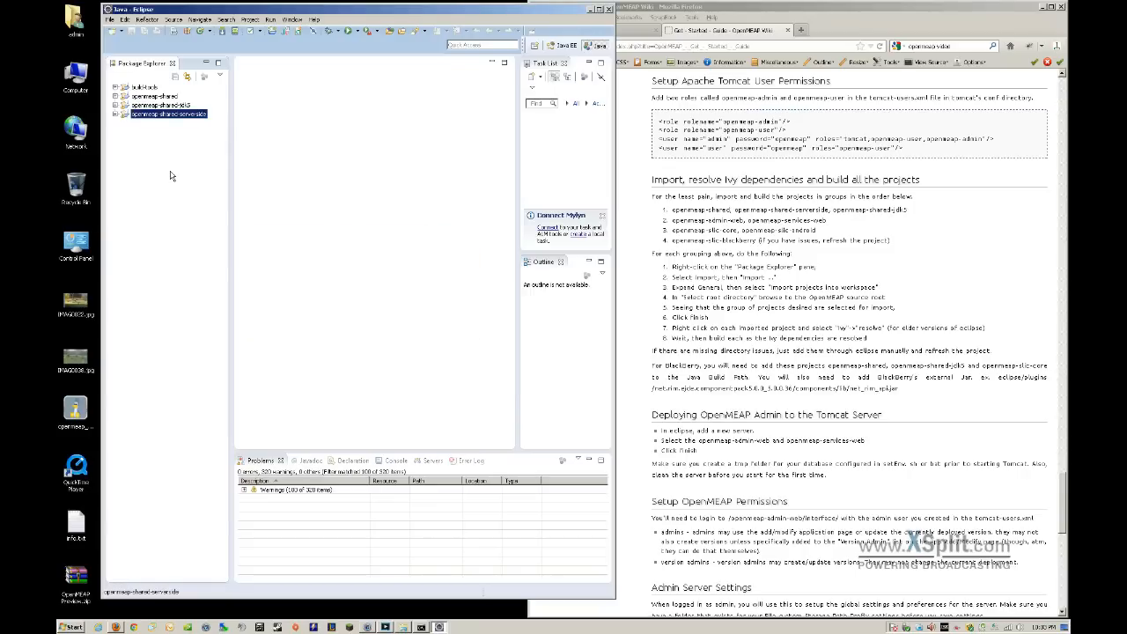
# Import the existing projects openmeap-admin-web and openmeap-services-web from C:\Development\OpenMEAP into the workspace
pyautogui.rightClick(172, 176)
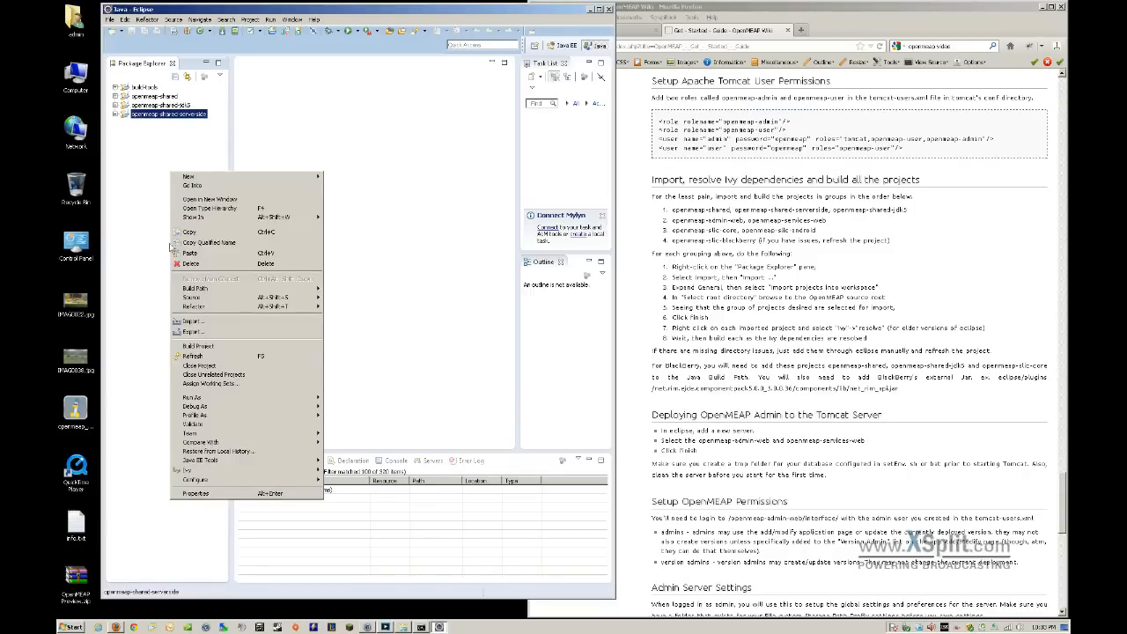
pyautogui.click(217, 322)
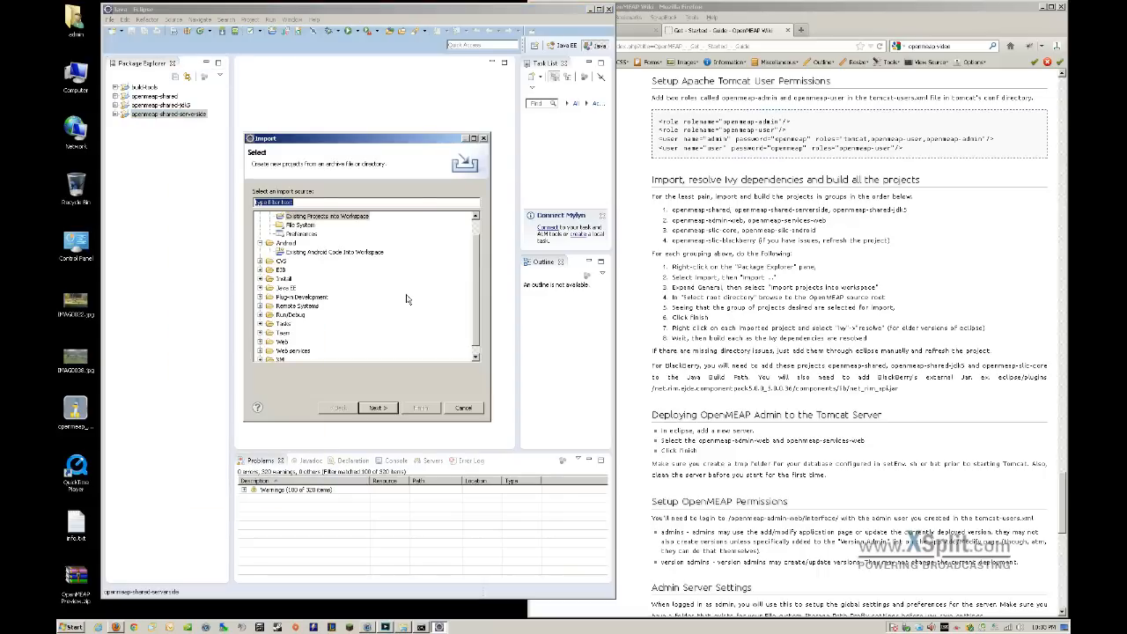
pyautogui.click(389, 407)
pyautogui.click(464, 198)
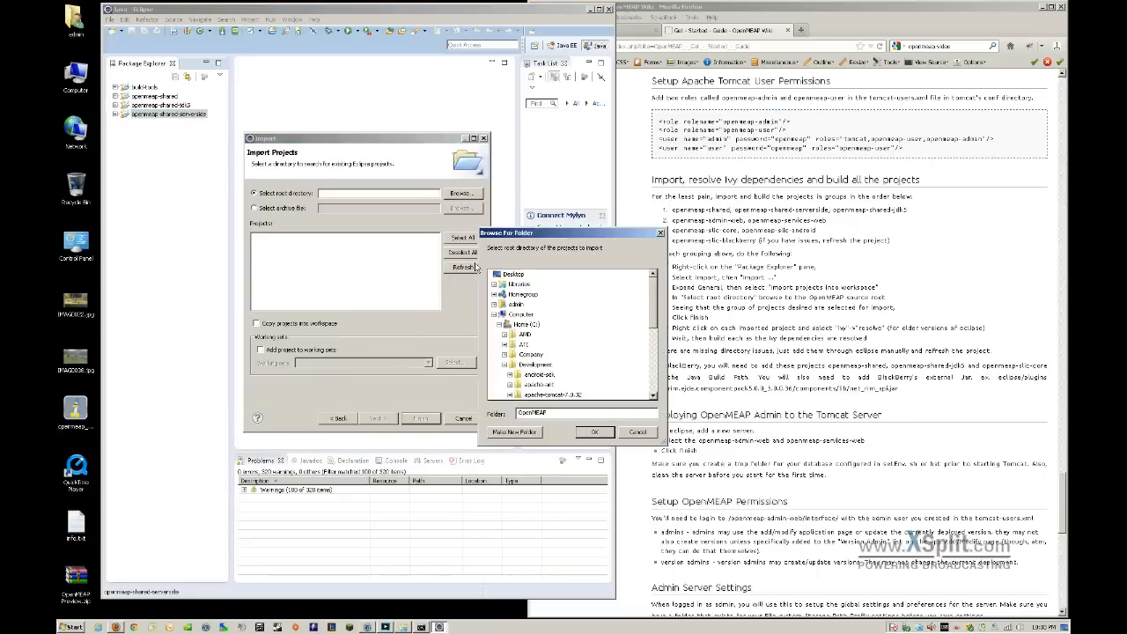
pyautogui.click(596, 431)
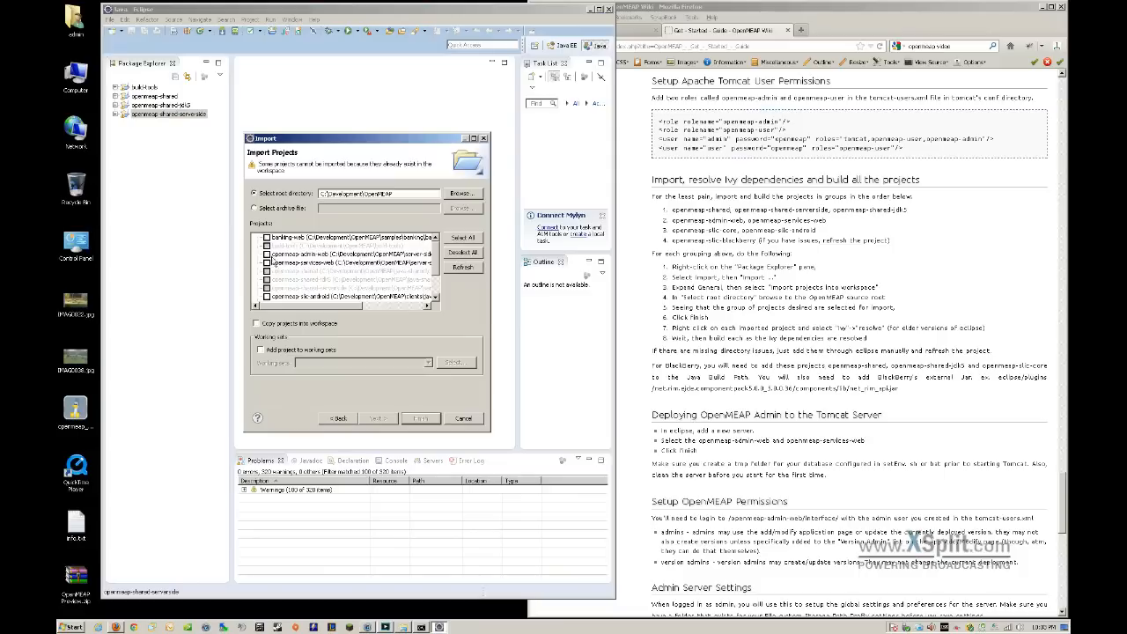
pyautogui.click(267, 253)
pyautogui.click(267, 263)
pyautogui.click(420, 418)
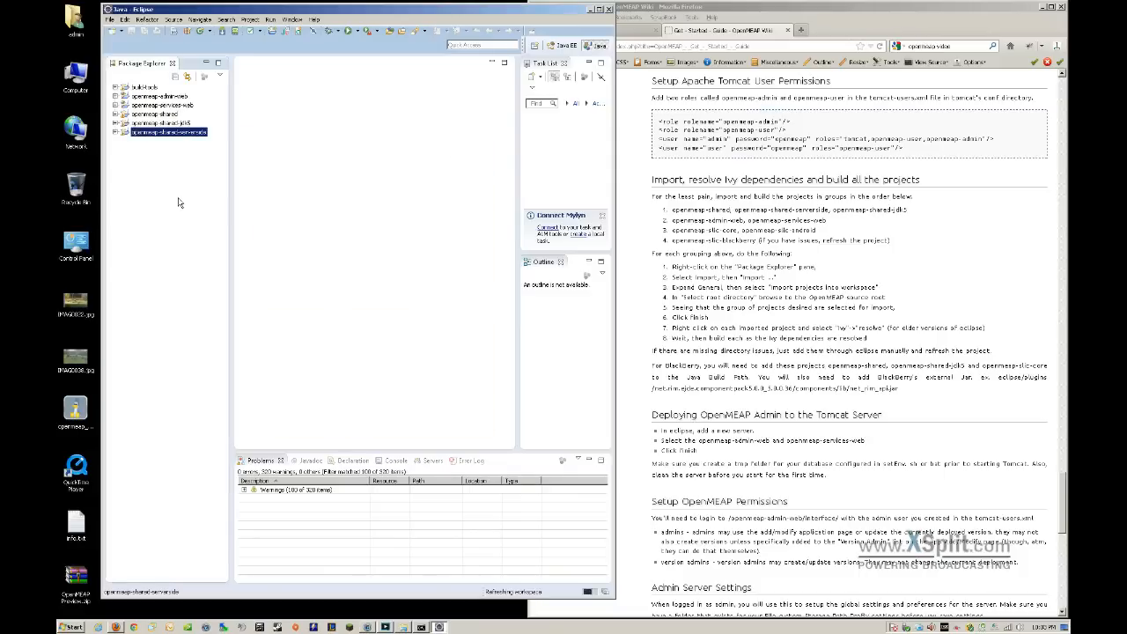
# Build the openmeap-services-web project and the openmeap-admin-web project
pyautogui.click(153, 106)
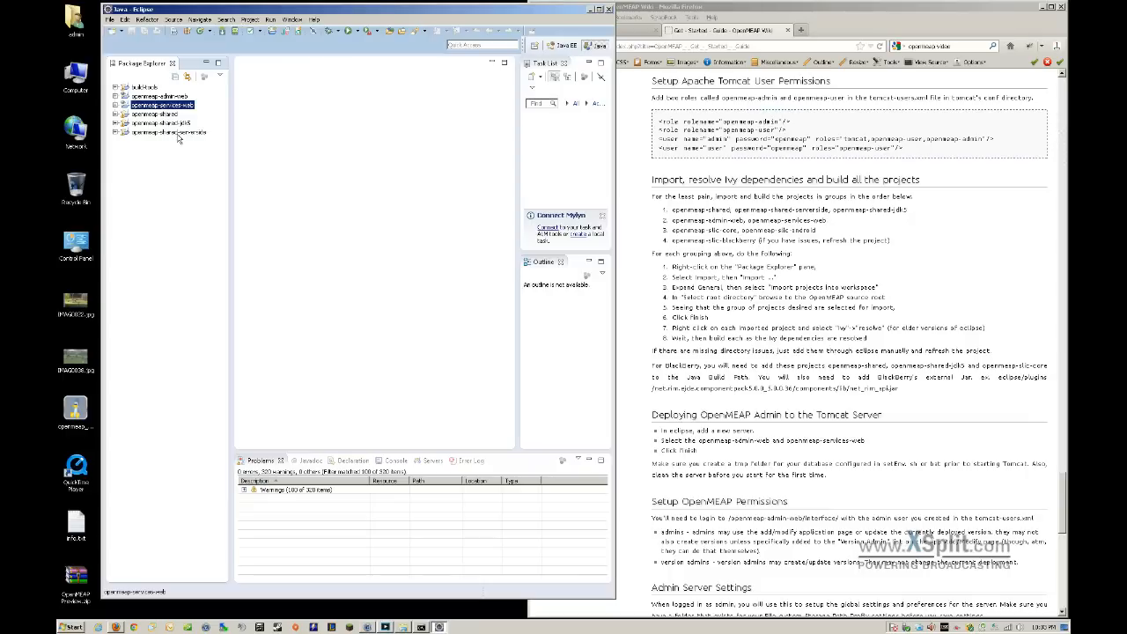
pyautogui.rightClick(158, 109)
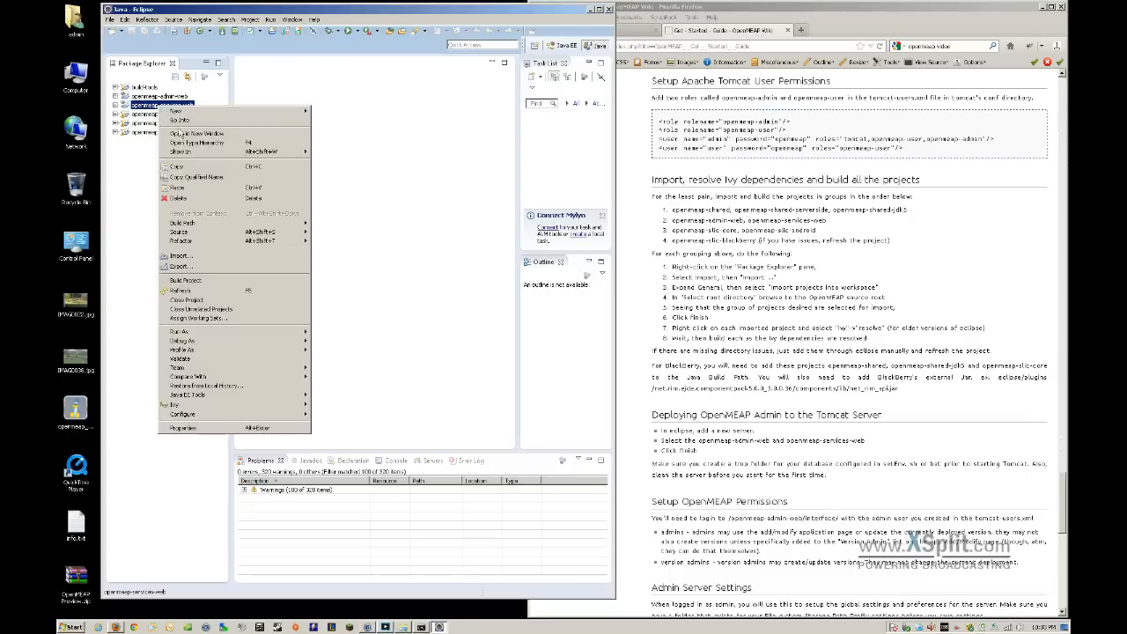
pyautogui.click(220, 281)
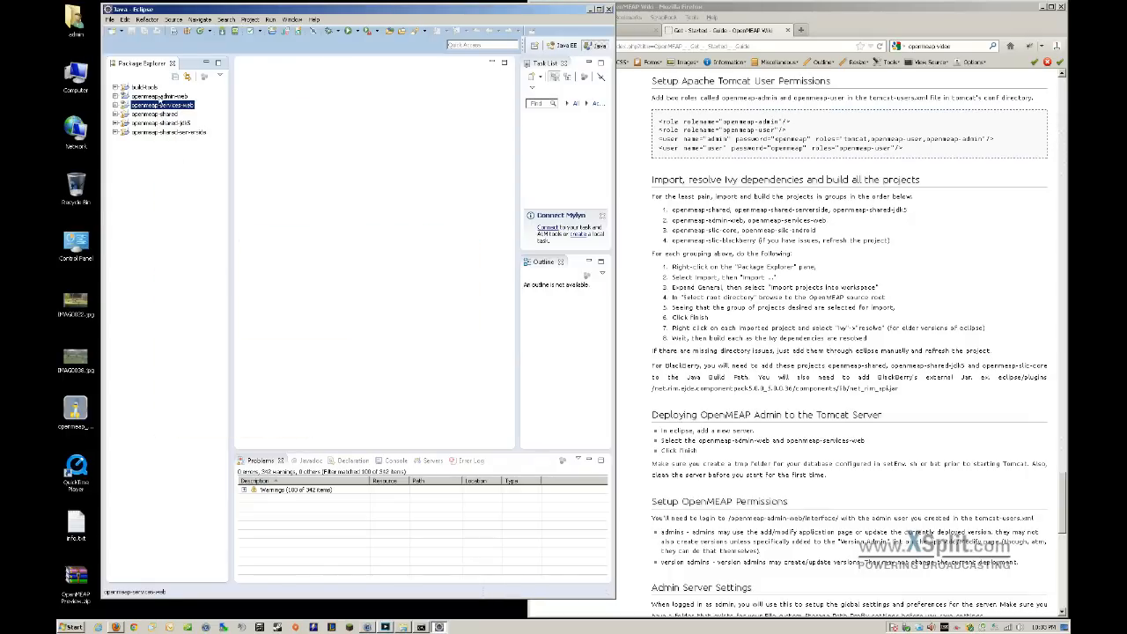
pyautogui.rightClick(159, 96)
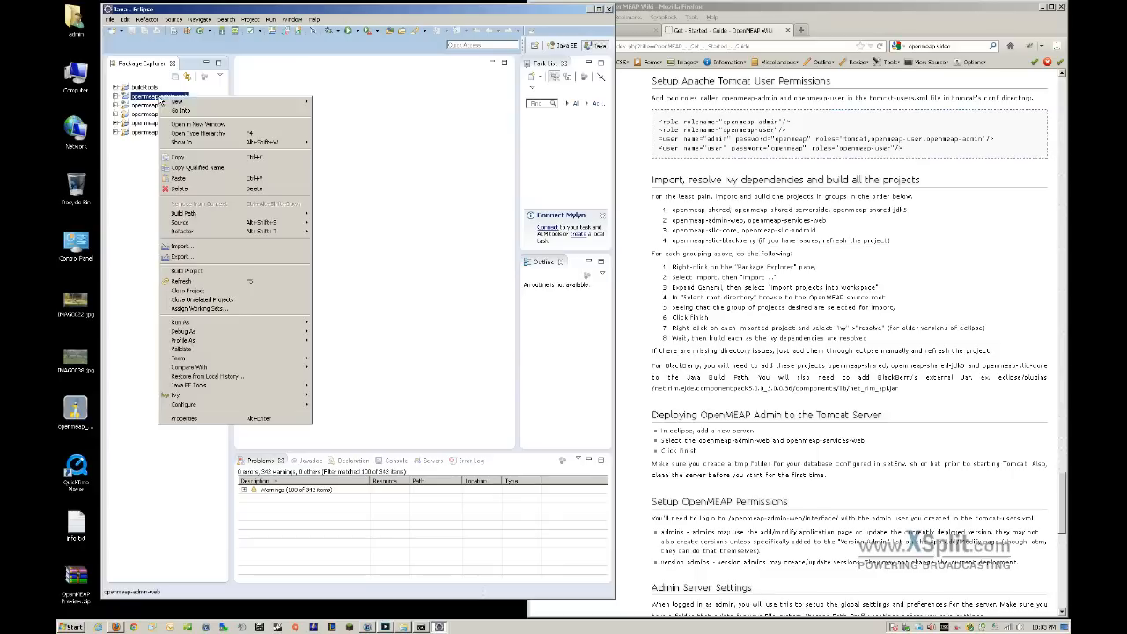
pyautogui.click(194, 270)
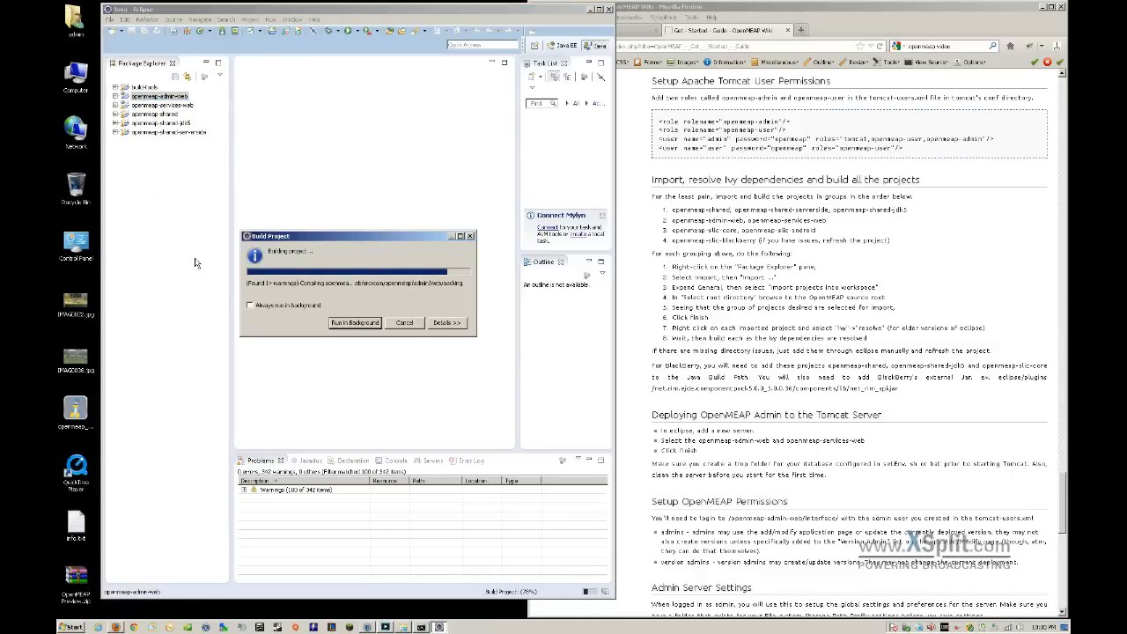
# Import the existing projects openmeap-slic-android, openmeap-slic-blackberry and openmeap-slic-core from C:\Development\OpenMEAP into the workspace
pyautogui.rightClick(163, 180)
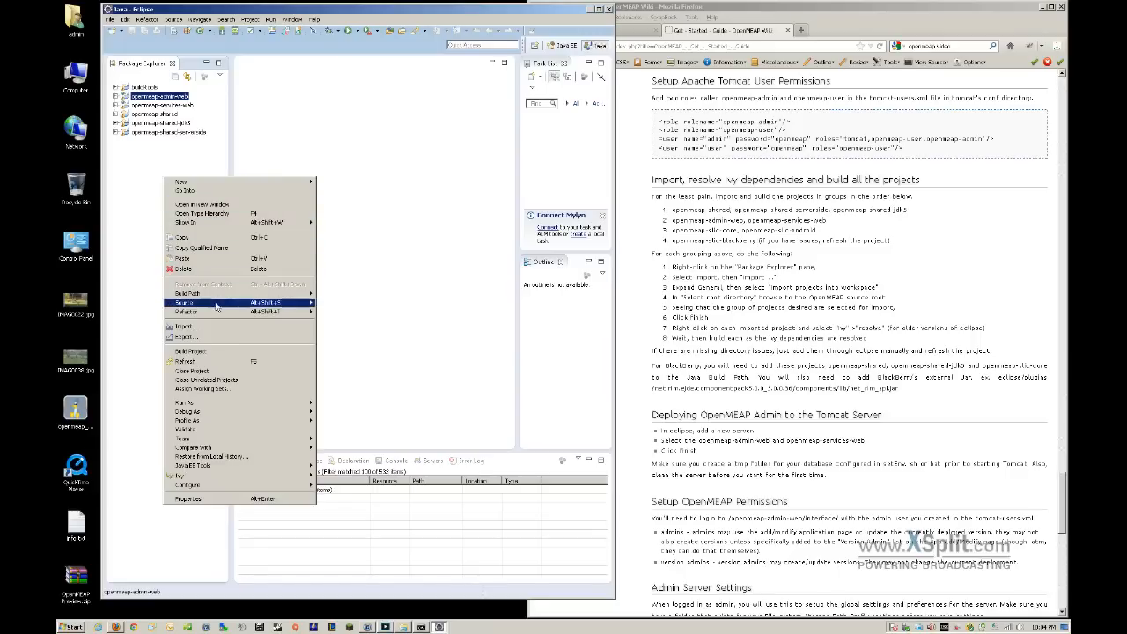
pyautogui.click(216, 331)
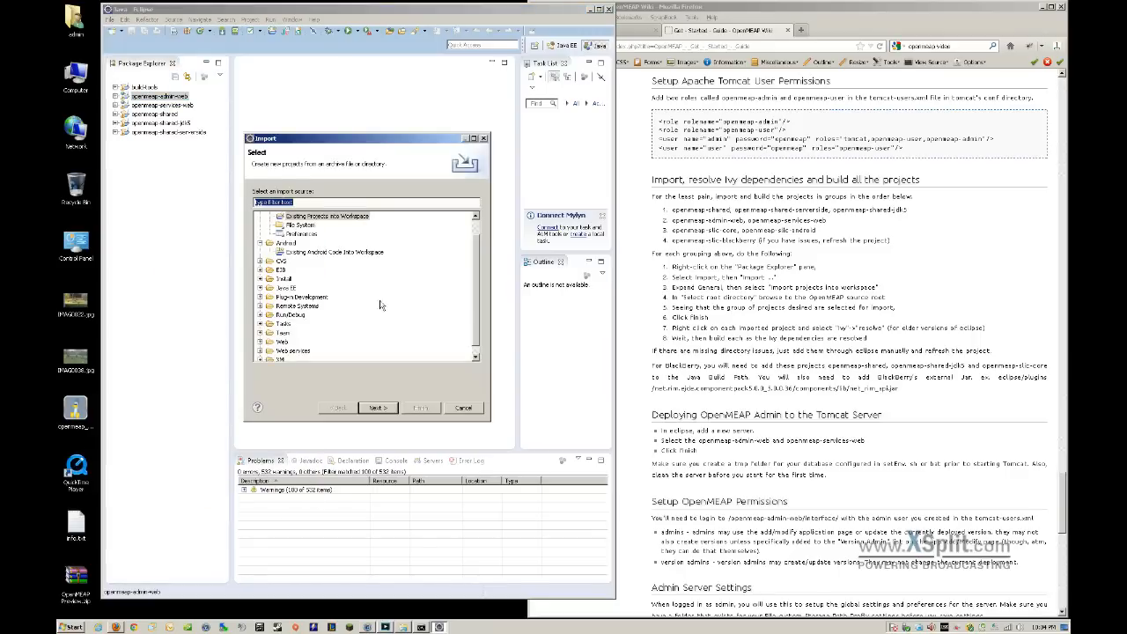
pyautogui.click(378, 410)
pyautogui.click(463, 193)
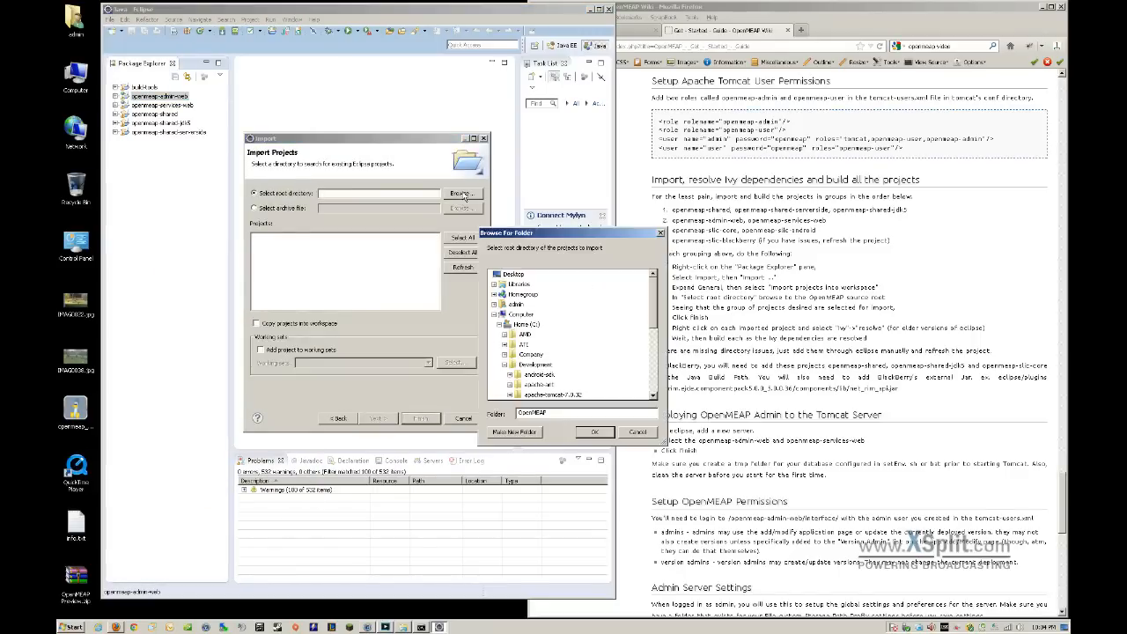
pyautogui.click(607, 430)
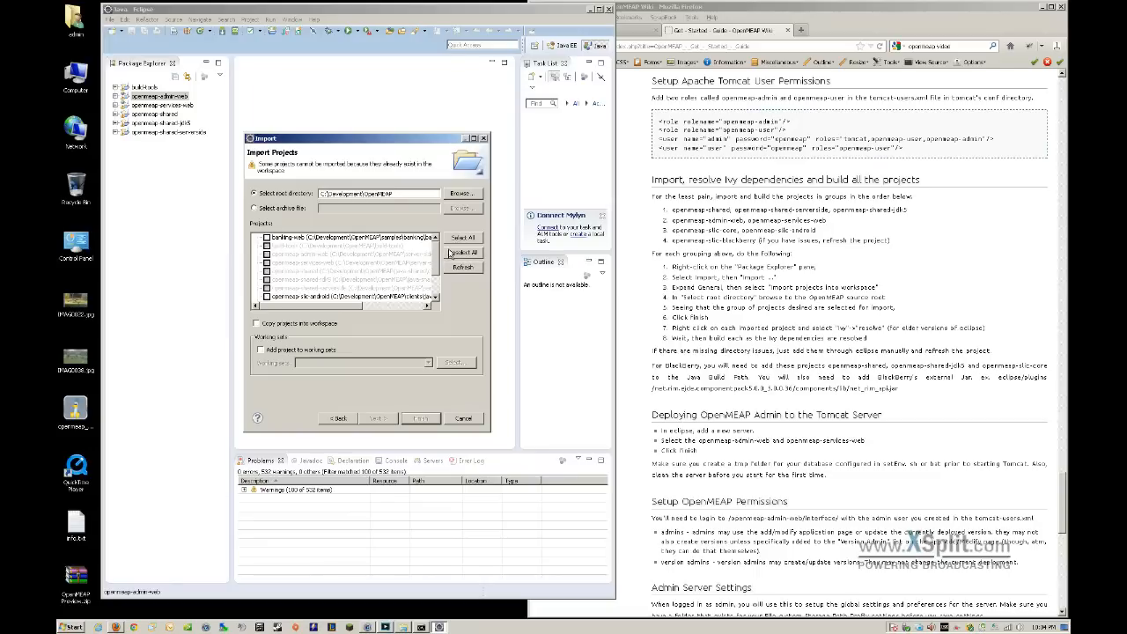
pyautogui.scroll(-2, 438, 297)
pyautogui.click(267, 297)
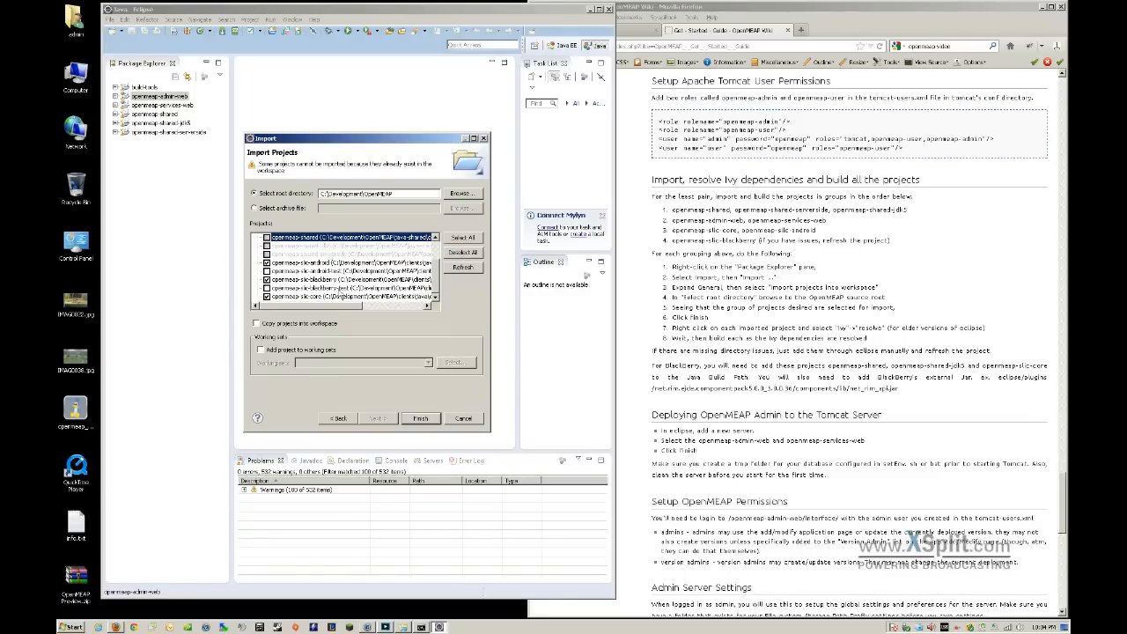
pyautogui.click(419, 419)
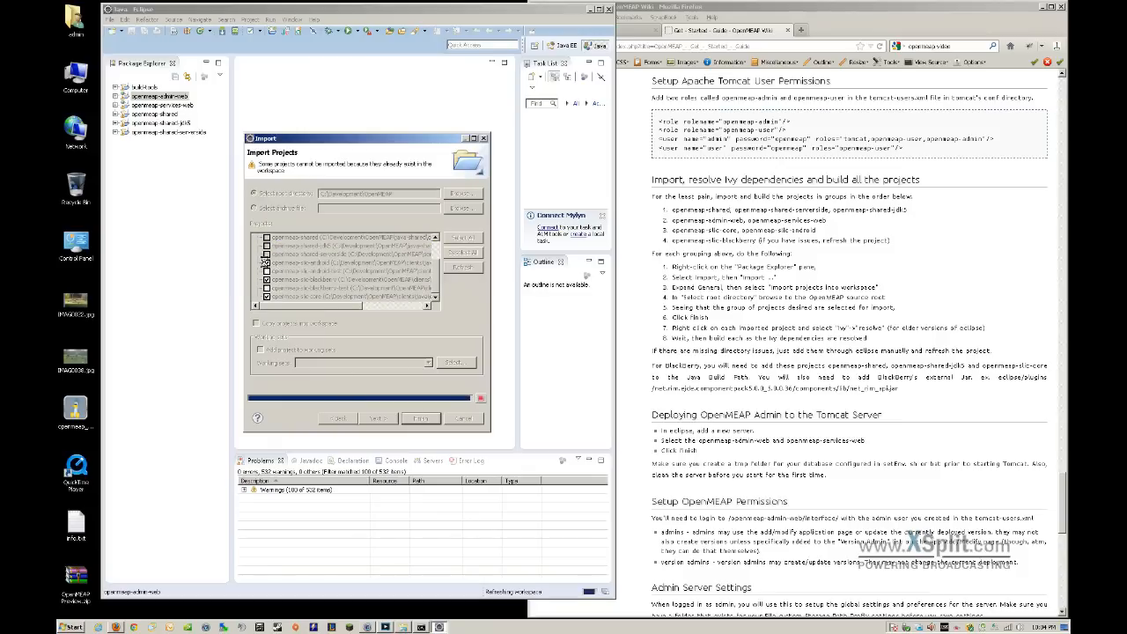
# Build the openmeap-slic-core project
pyautogui.click(148, 160)
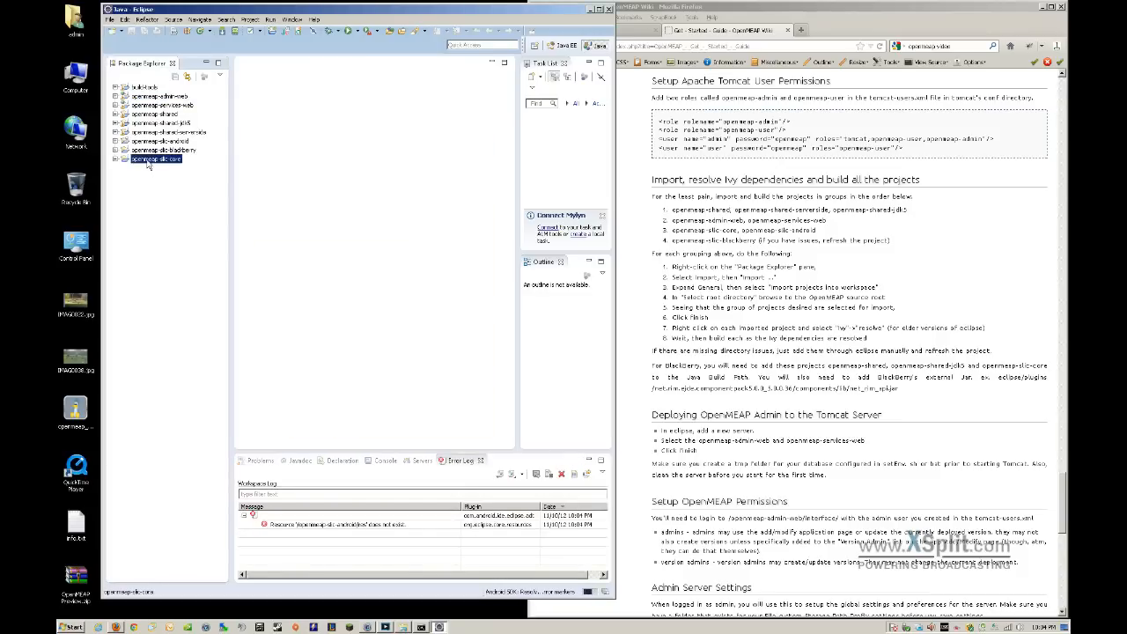
pyautogui.rightClick(148, 162)
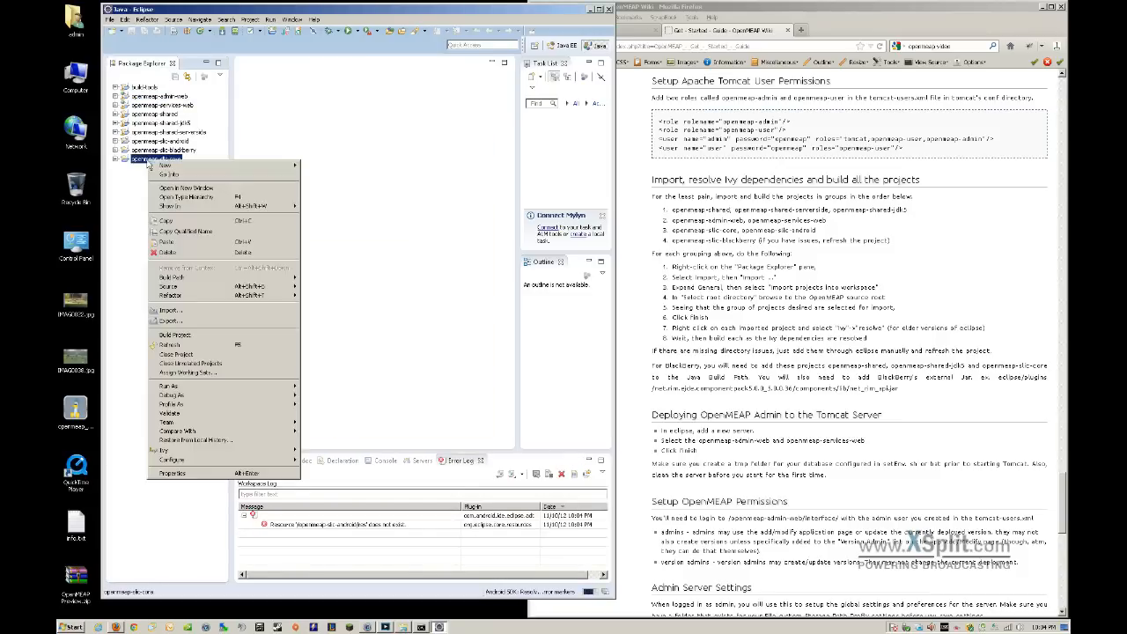
pyautogui.click(186, 336)
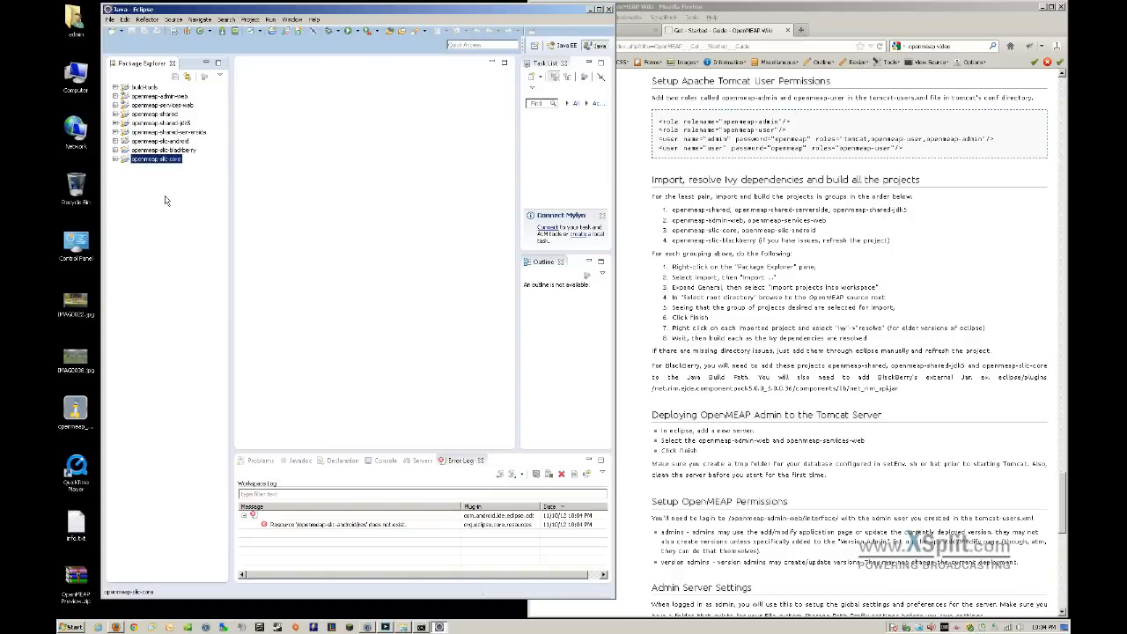
# Build the openmeap-slic-android project
pyautogui.rightClick(155, 142)
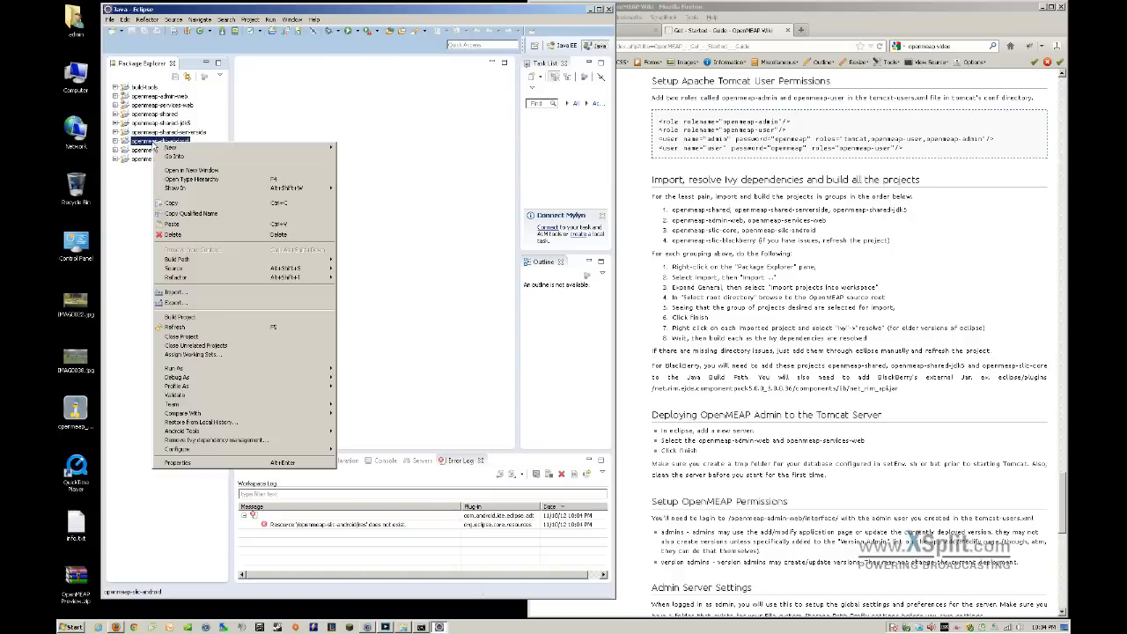
pyautogui.click(196, 317)
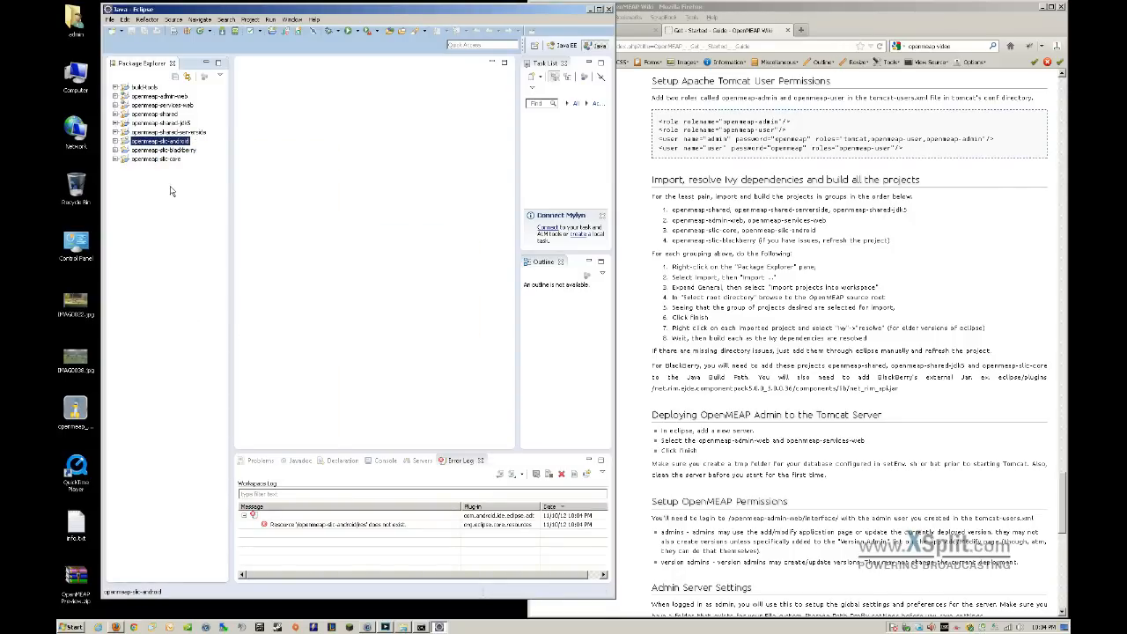
# Review the source folders, required projects and the net_rim_api.jar library in the Java Build Path of openmeap-slic-blackberry
pyautogui.rightClick(167, 152)
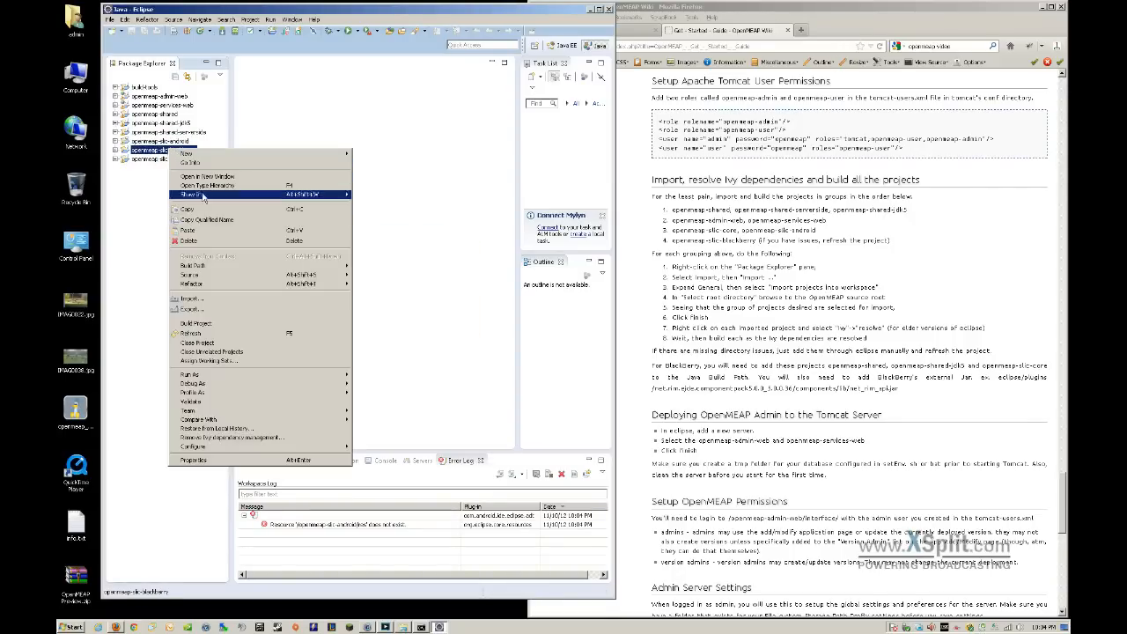
pyautogui.moveTo(226, 268)
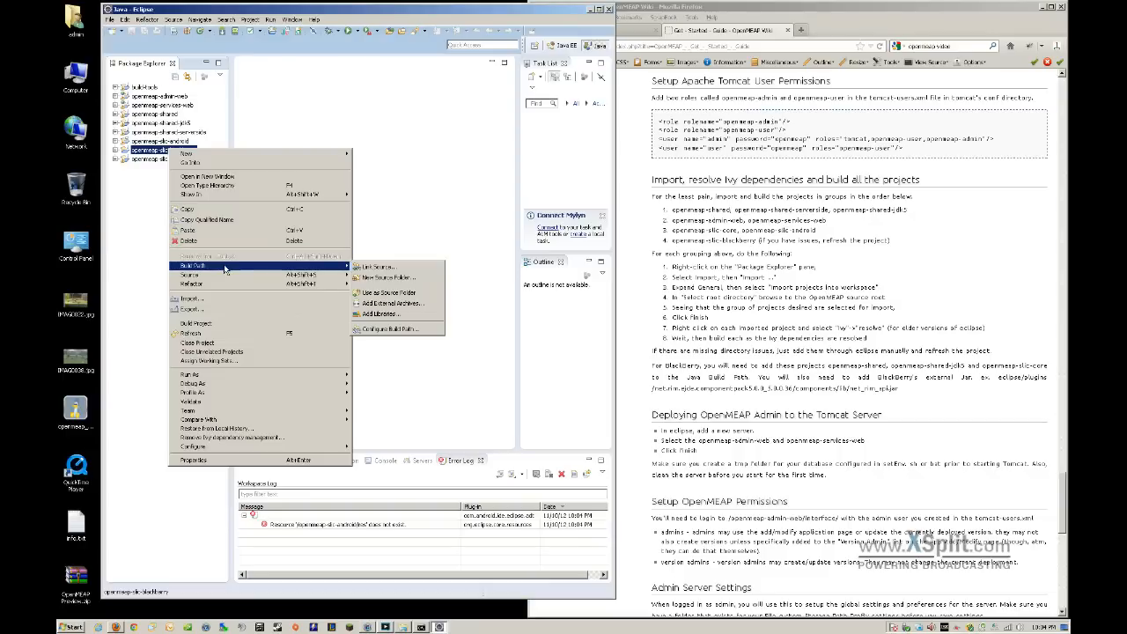
pyautogui.click(384, 333)
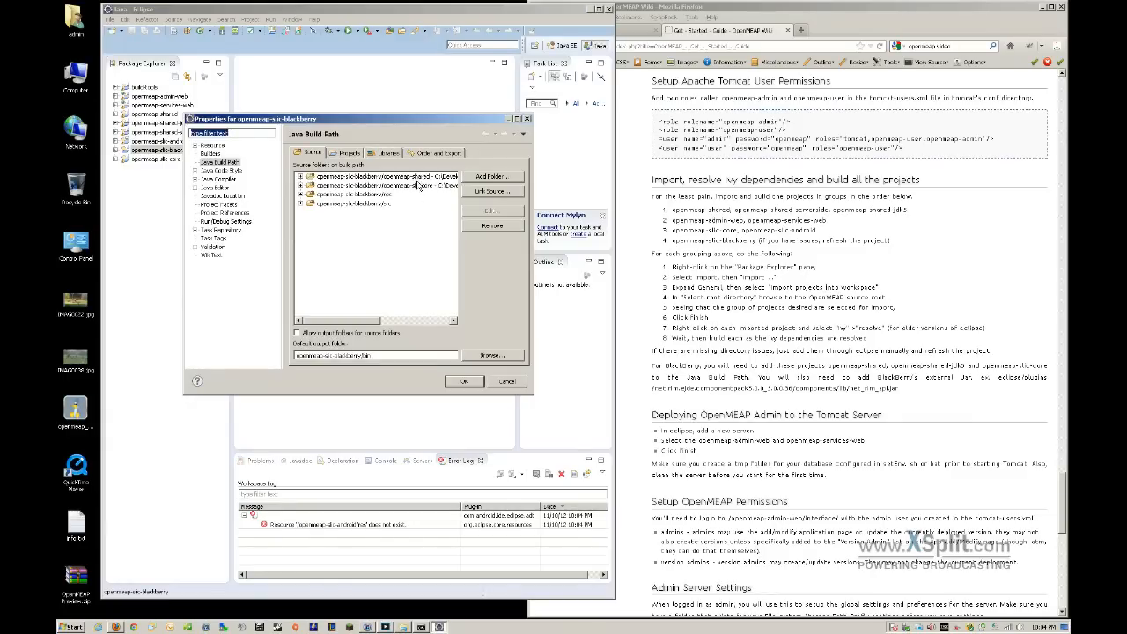
pyautogui.click(350, 154)
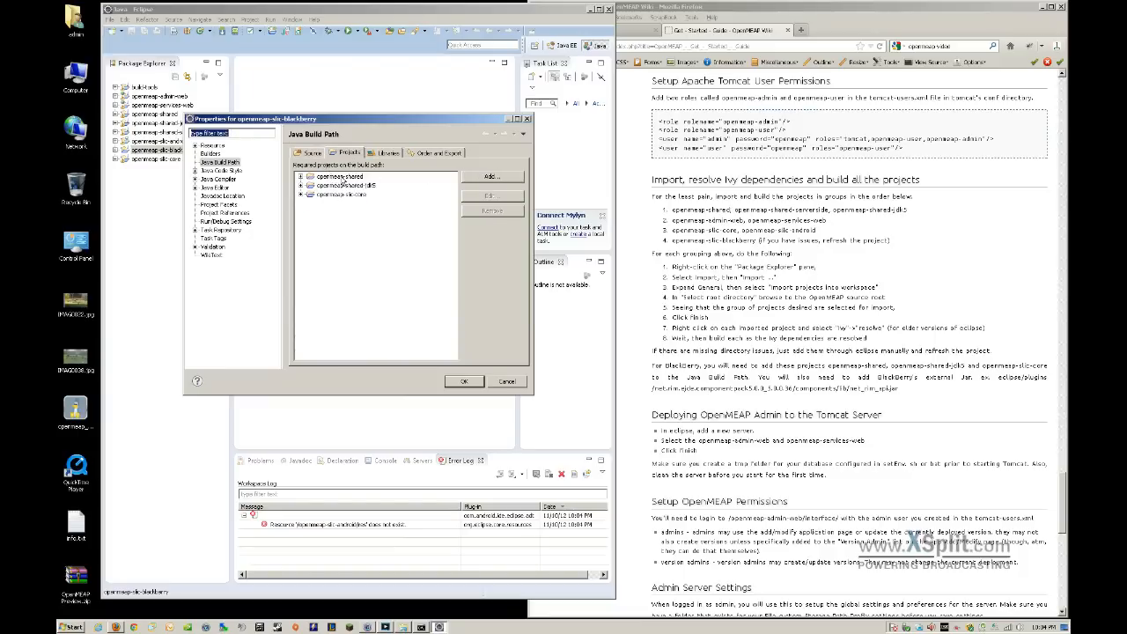
pyautogui.click(390, 153)
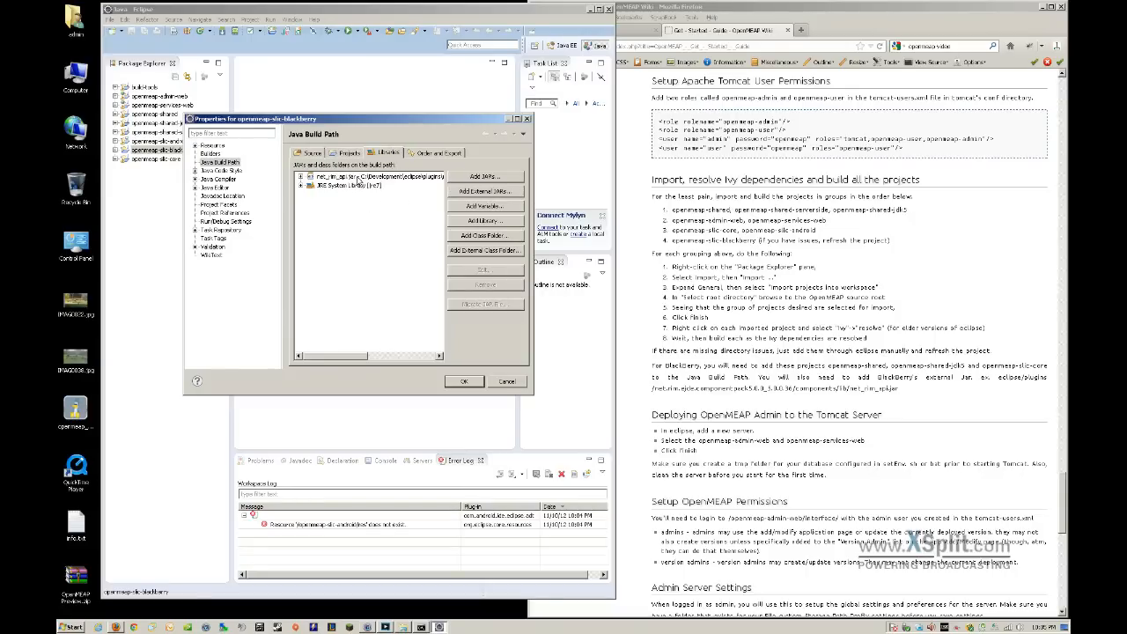
pyautogui.click(372, 181)
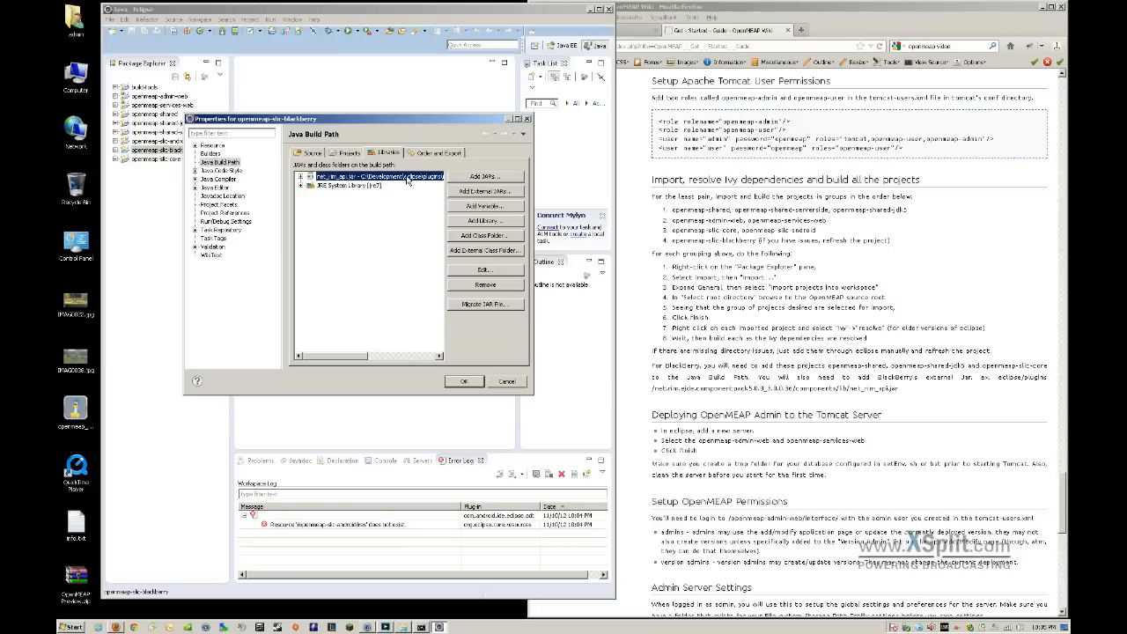
pyautogui.click(464, 382)
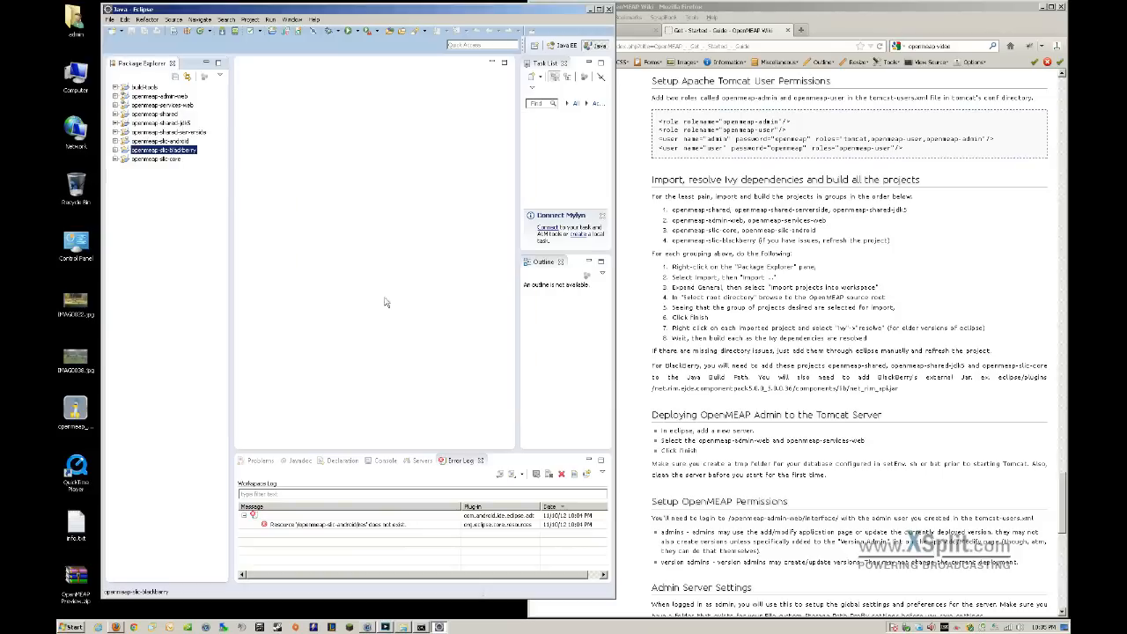
# Build the openmeap-slic-blackberry project and check the workspace's list of problems
pyautogui.rightClick(157, 154)
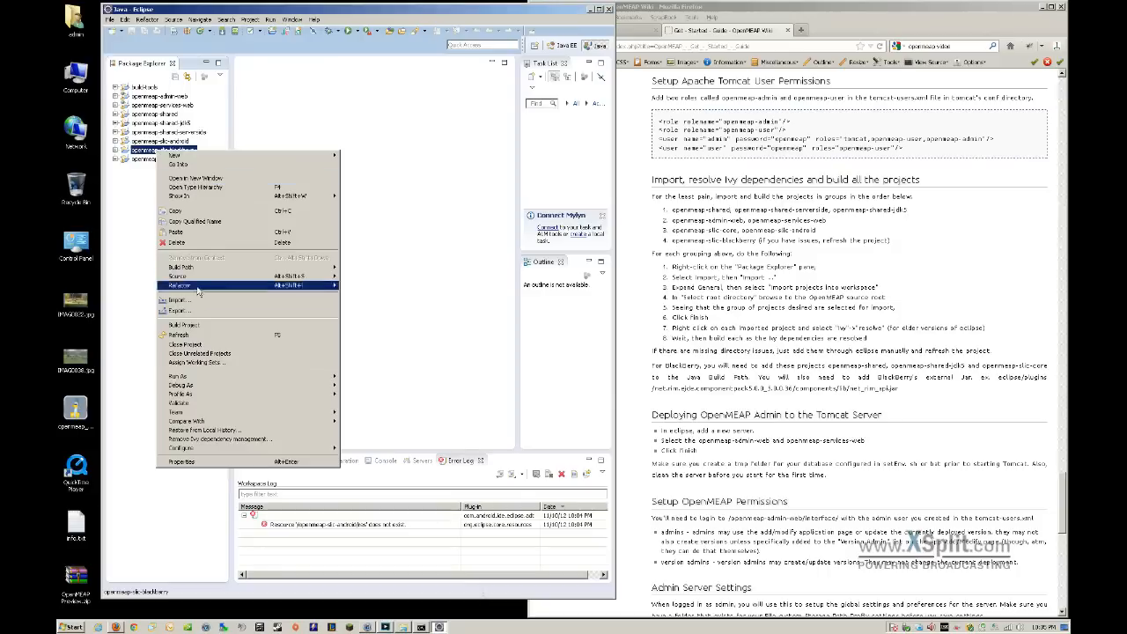
pyautogui.click(202, 326)
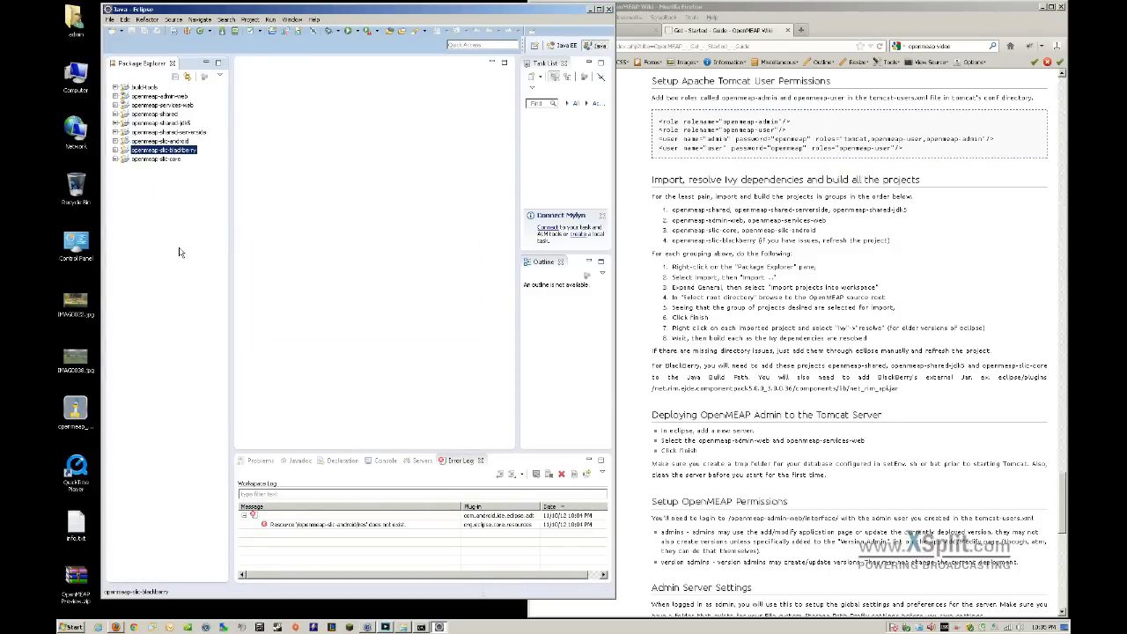
pyautogui.click(259, 460)
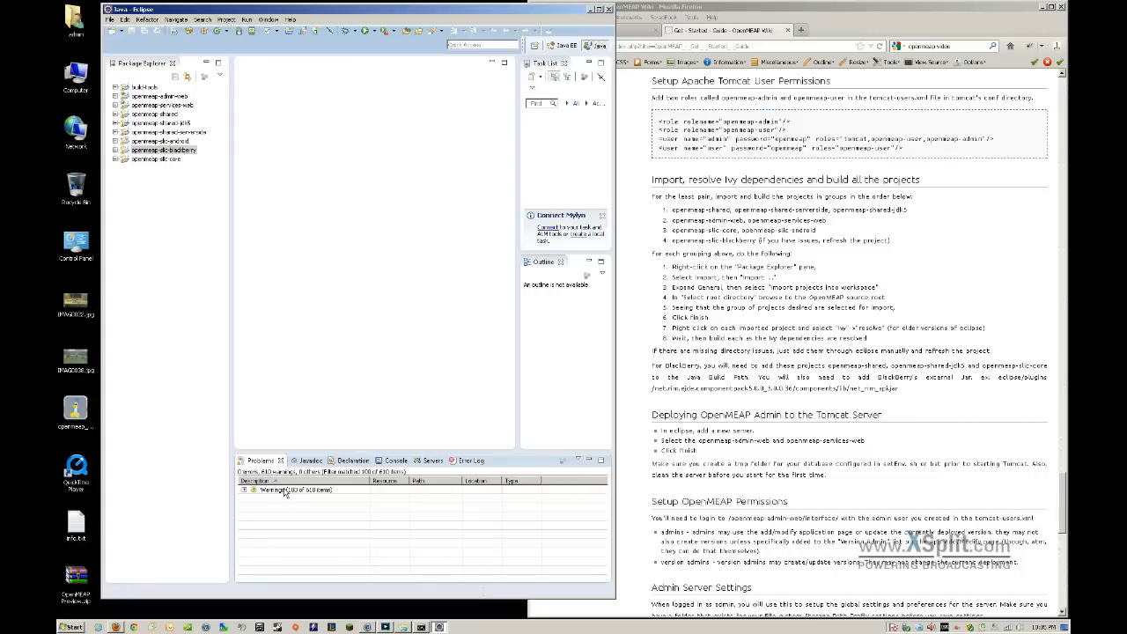
# Create a Tomcat v7.0 server on localhost with openmeap-admin-web and openmeap-services-web configured on it, and start the server
pyautogui.click(432, 461)
pyautogui.click(402, 476)
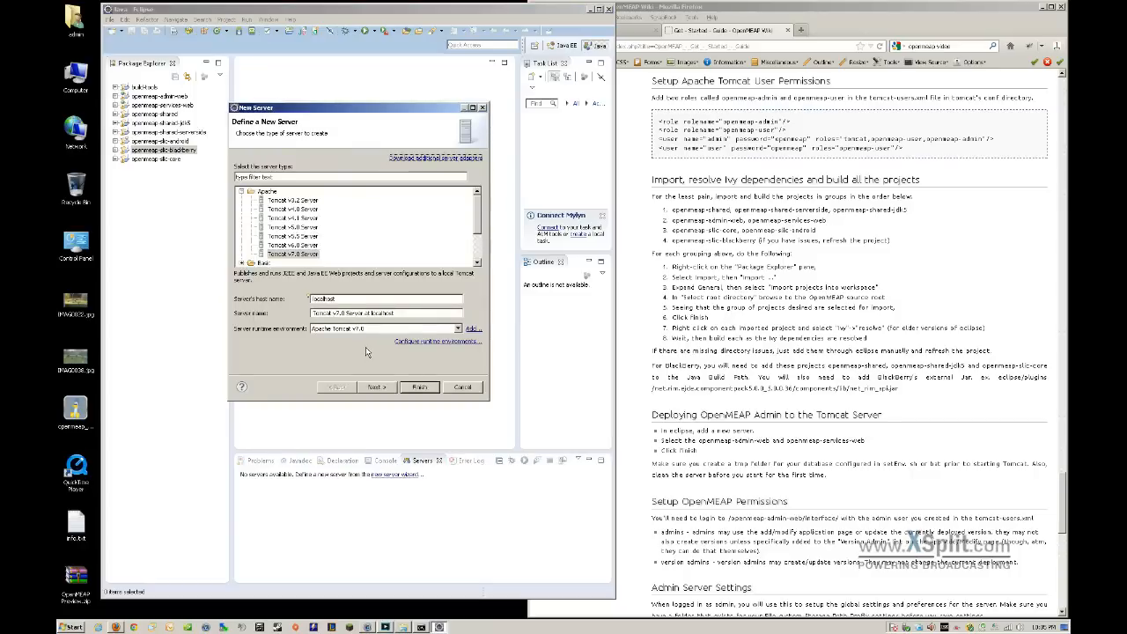
pyautogui.click(376, 389)
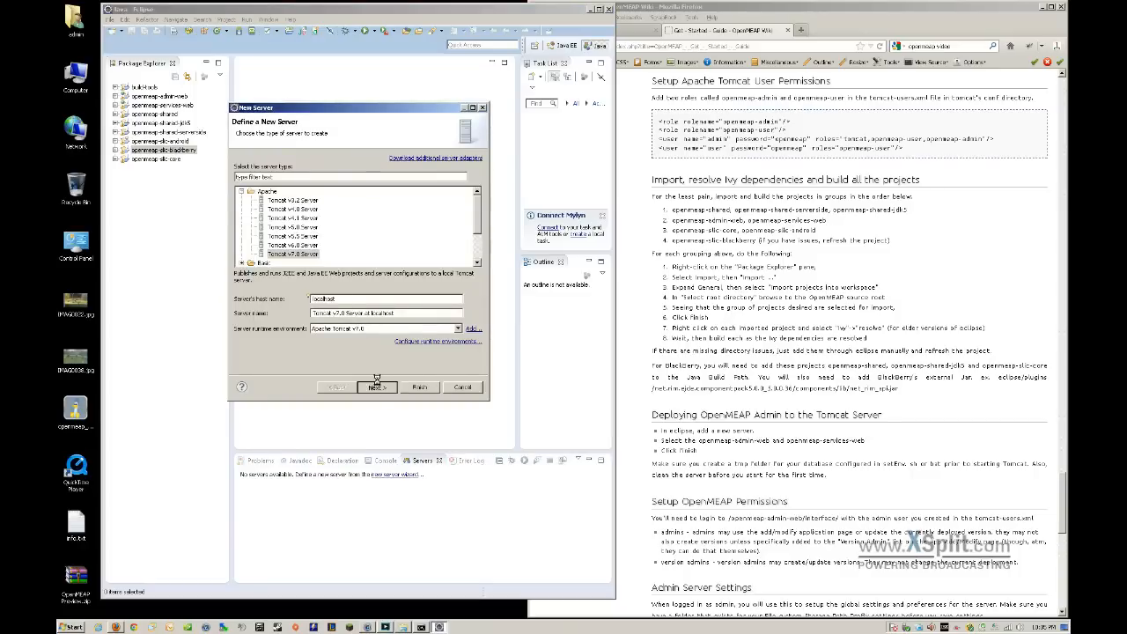
pyautogui.click(304, 181)
pyautogui.click(353, 195)
pyautogui.click(305, 182)
pyautogui.click(356, 196)
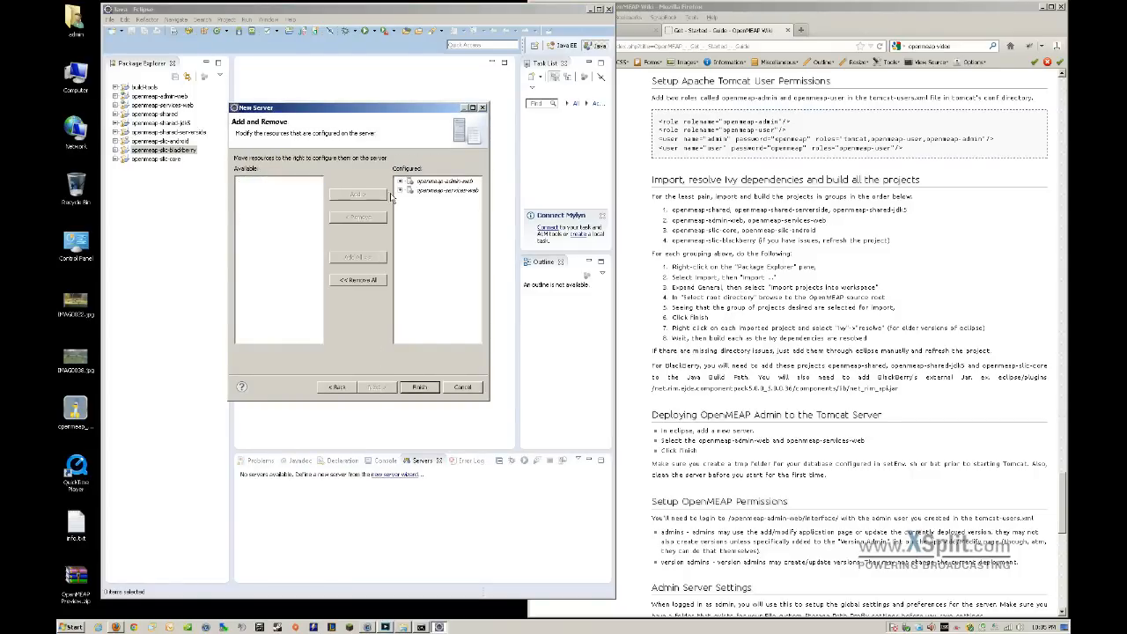
pyautogui.click(419, 387)
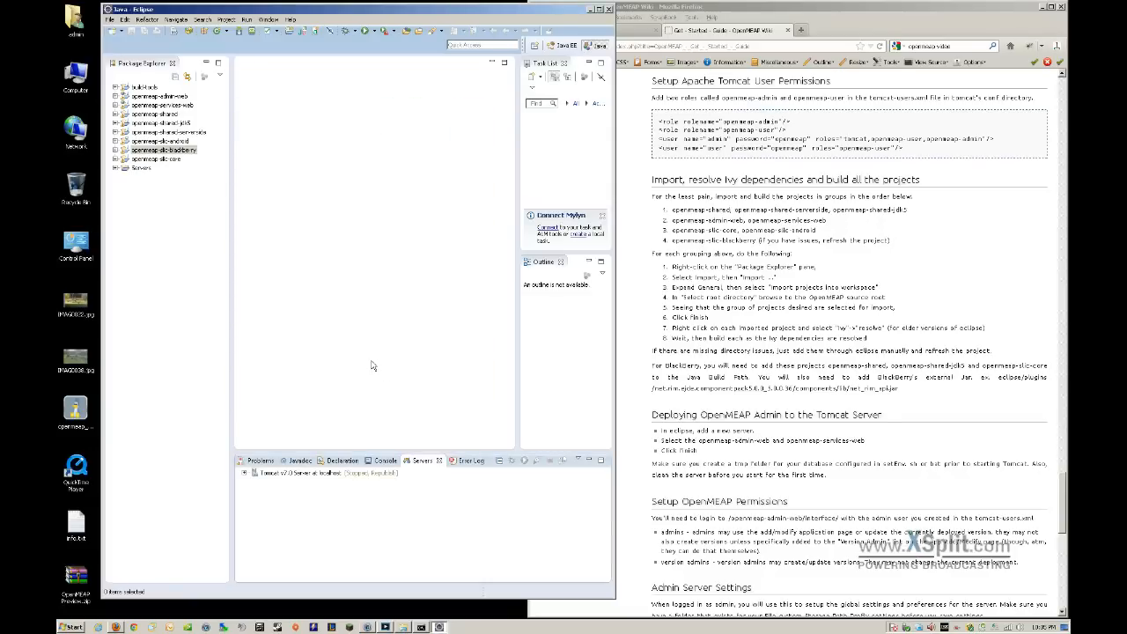
pyautogui.rightClick(332, 476)
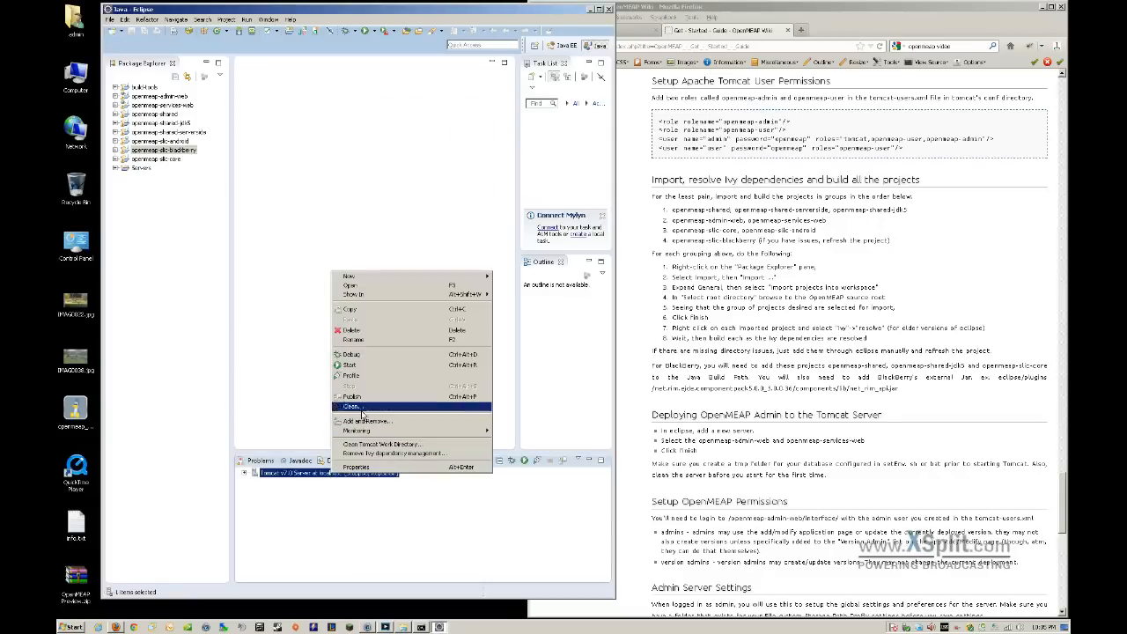
pyautogui.click(357, 363)
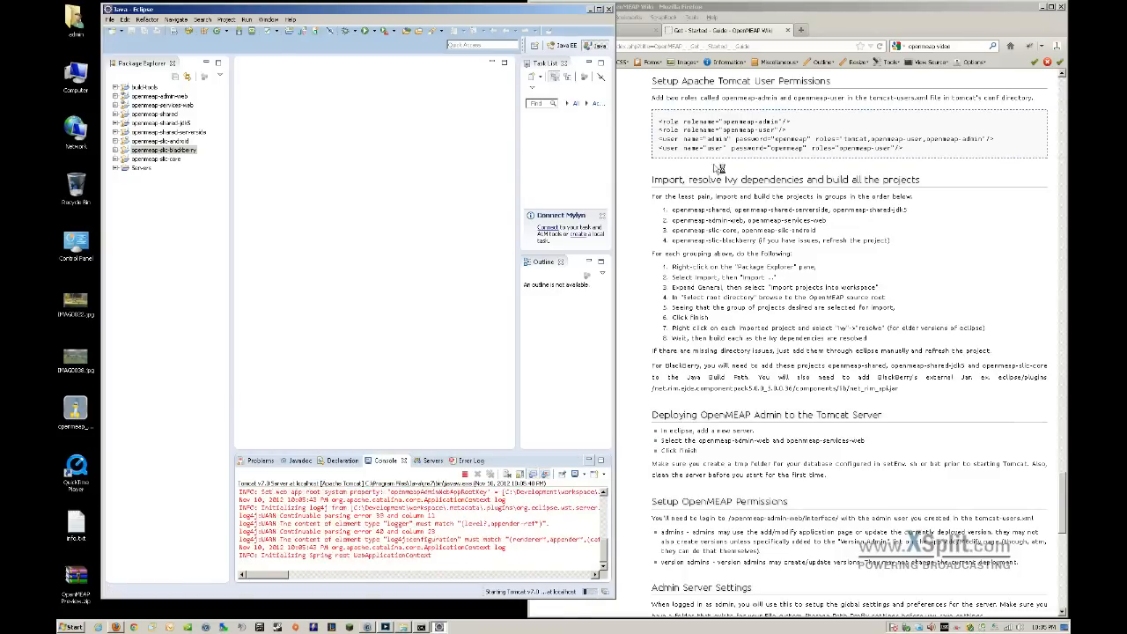
# Open localhost:8080/openmeap-admin-web/interface/ in a new Firefox tab and log in with the administrator's user name and password
pyautogui.click(801, 33)
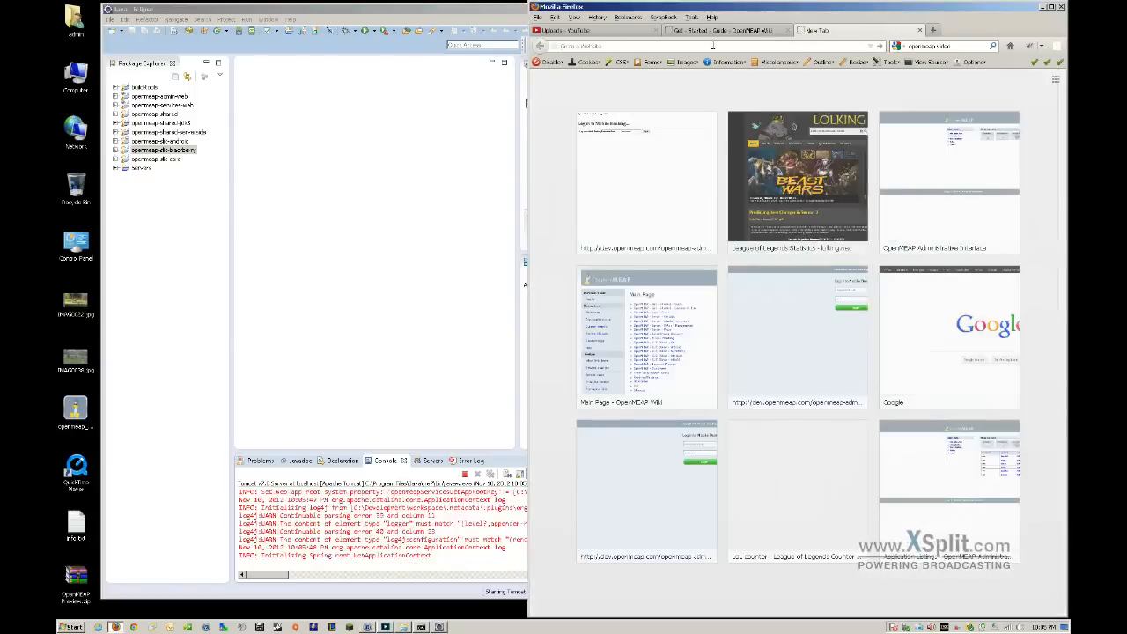
pyautogui.write('localhost')
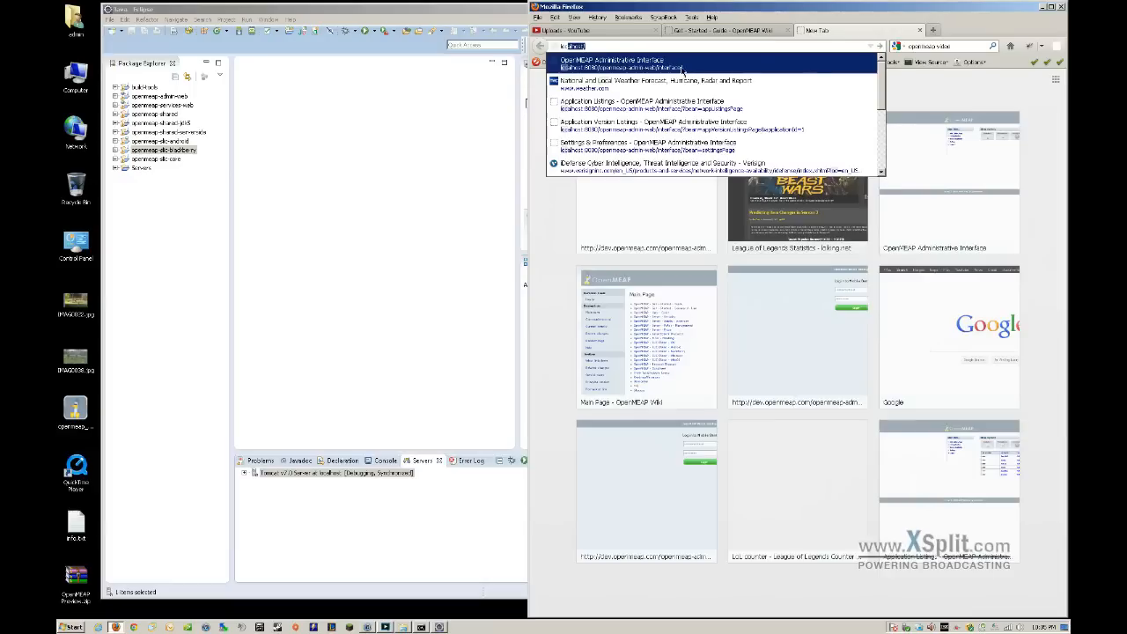
pyautogui.click(680, 67)
pyautogui.click(652, 162)
pyautogui.click(647, 170)
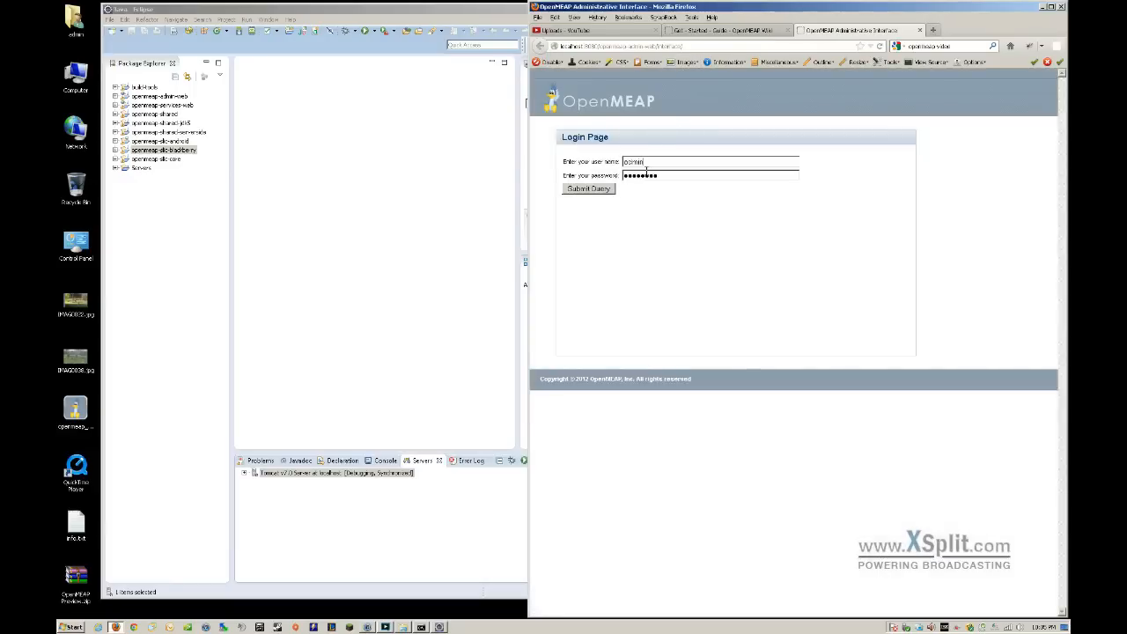
pyautogui.click(596, 191)
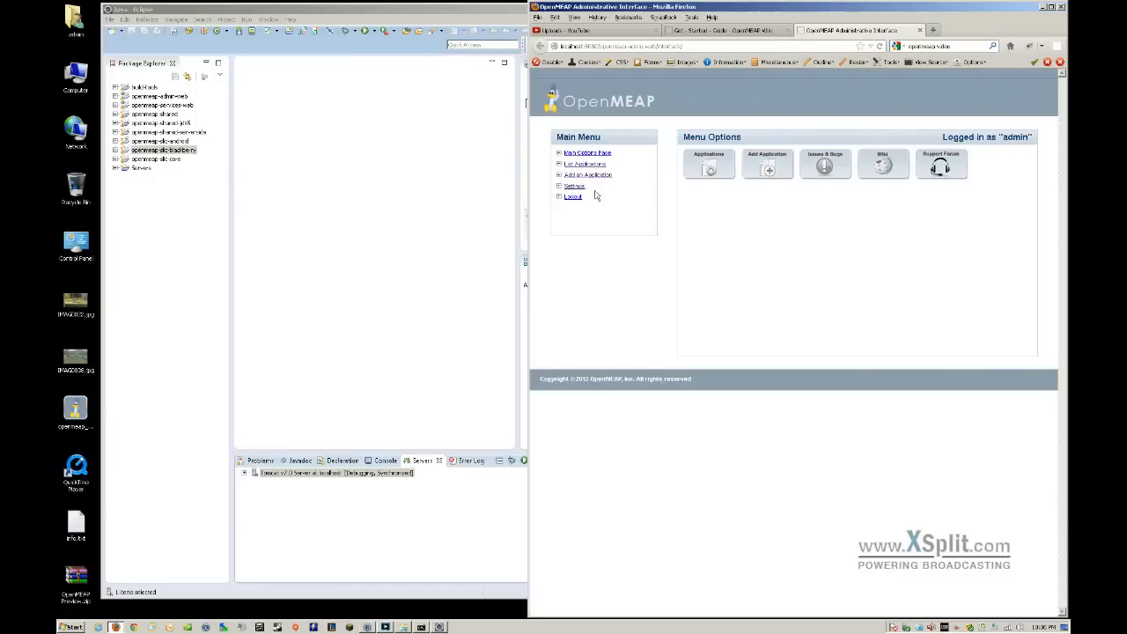
# Examine the external service URL, cluster node and file-system storage path prefix in the OpenMEAP global settings
pyautogui.click(581, 192)
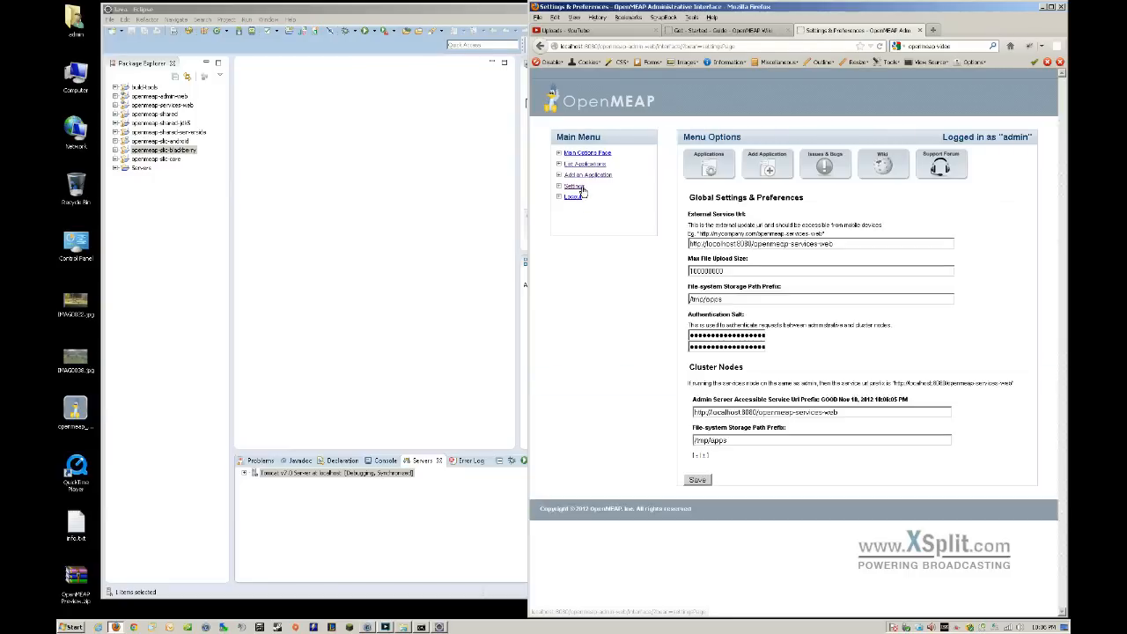
pyautogui.moveTo(847, 244); pyautogui.dragTo(689, 244)
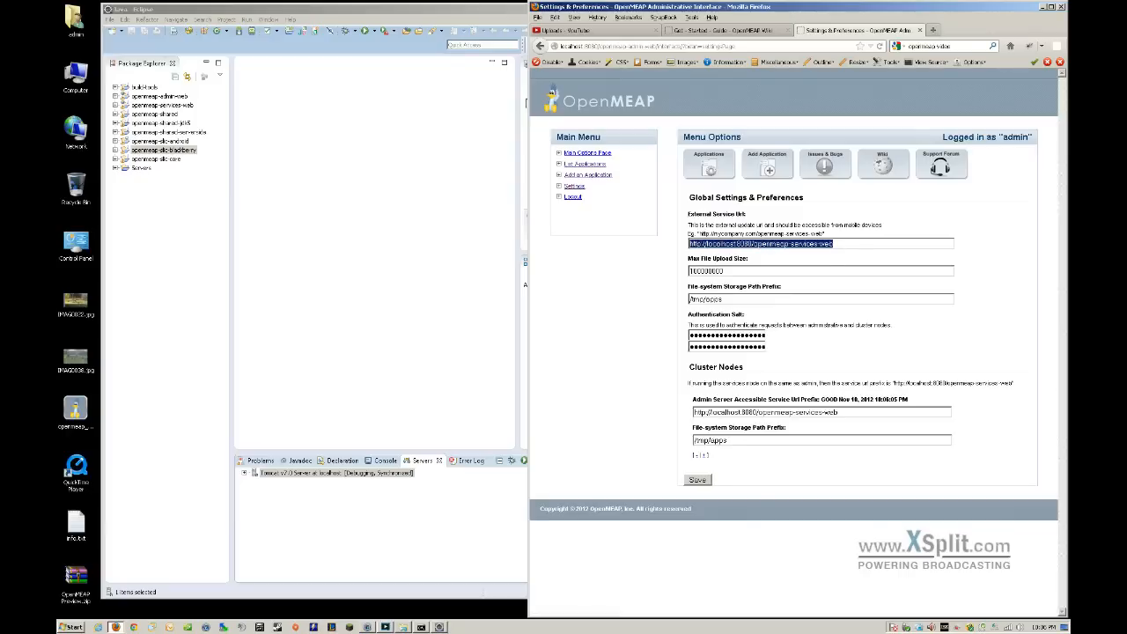
pyautogui.moveTo(852, 246); pyautogui.dragTo(640, 245)
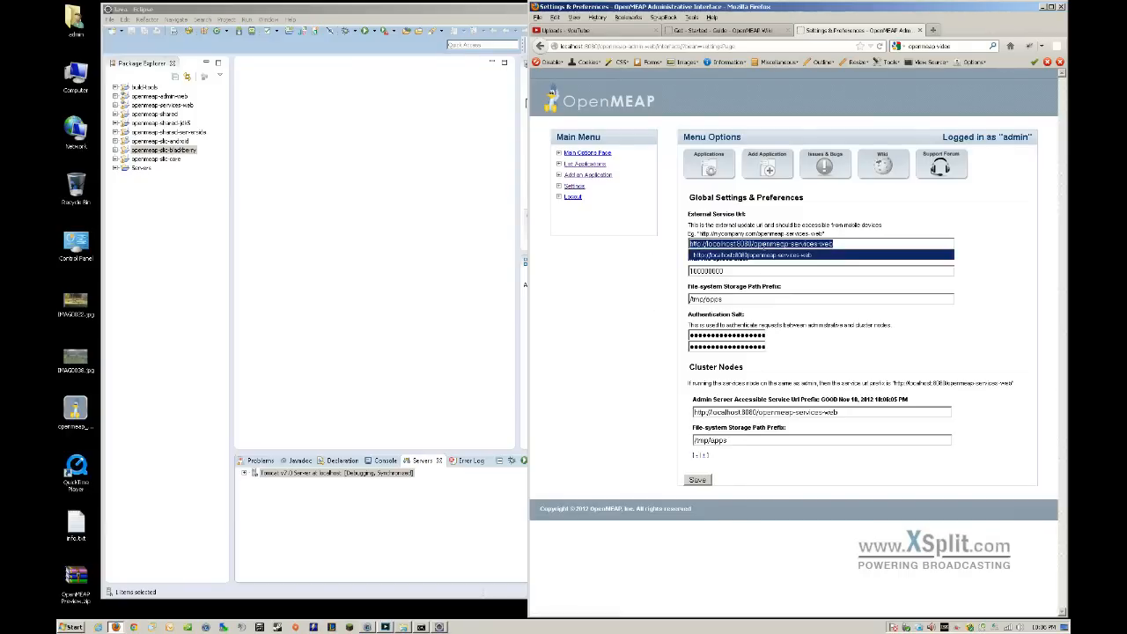
pyautogui.click(833, 243)
pyautogui.click(842, 416)
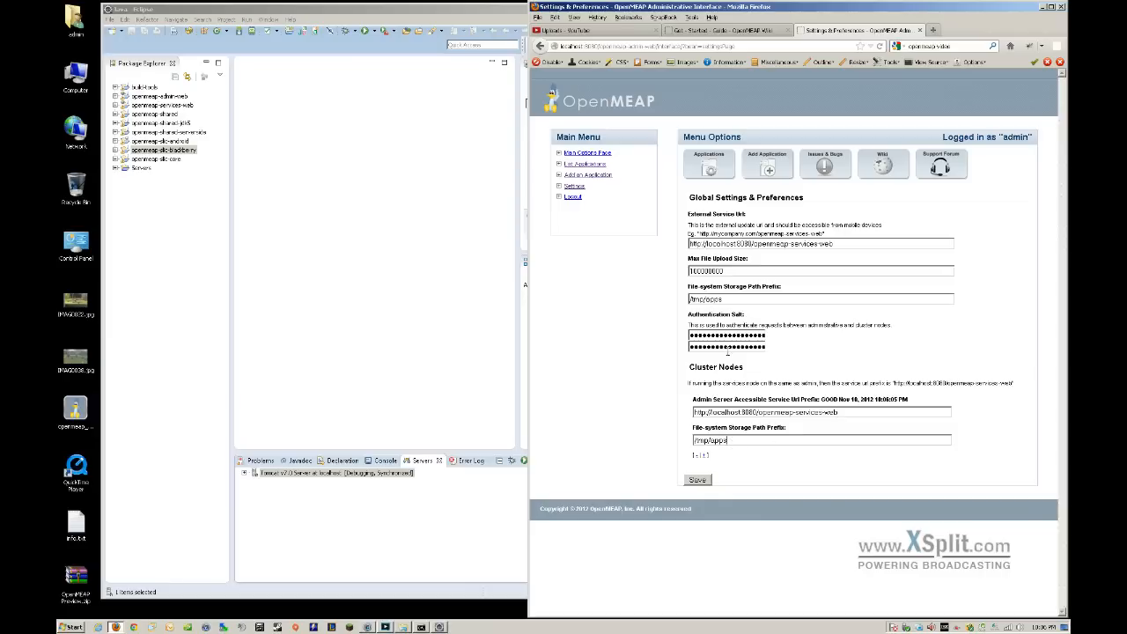
pyautogui.click(731, 298)
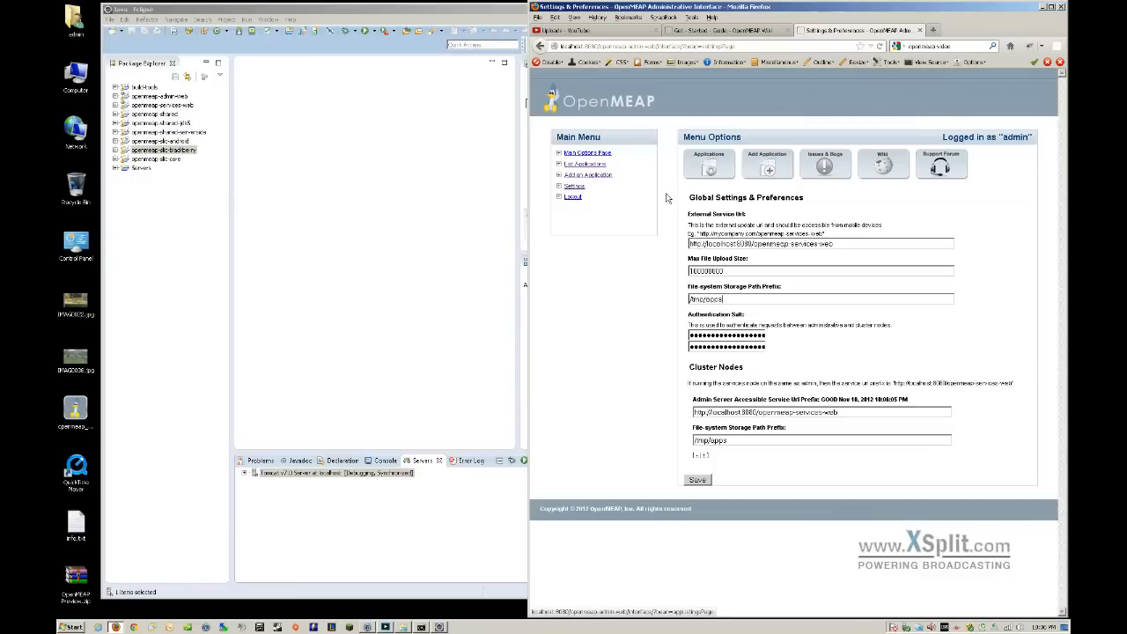
# Switch back to Eclipse and start an import using Existing Android Code Into Workspace as the source
pyautogui.click(459, 198)
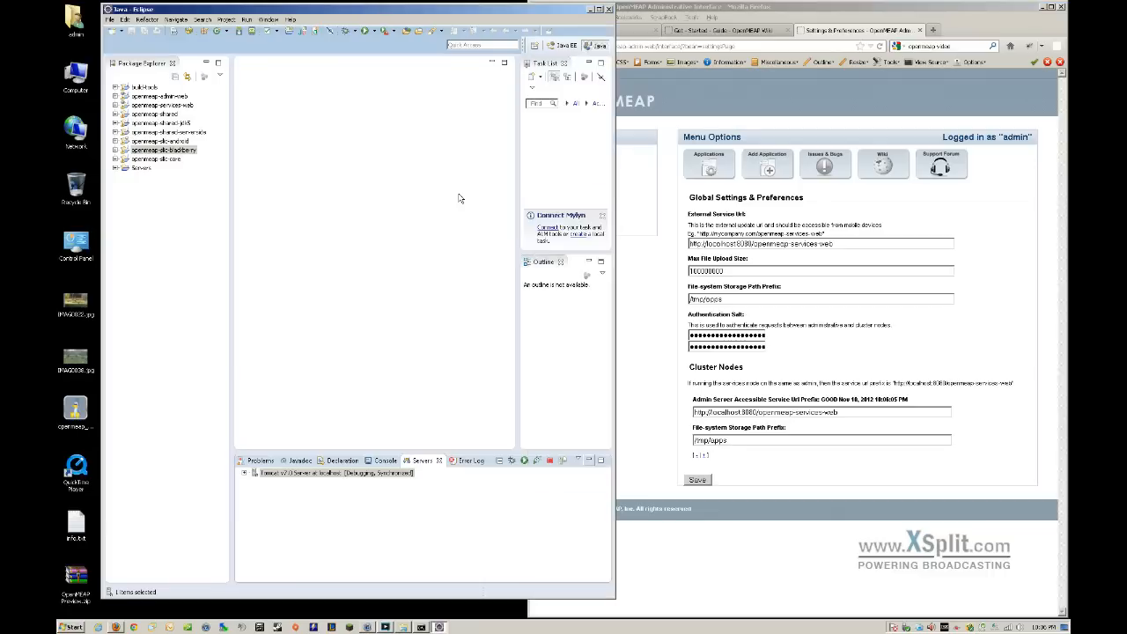
pyautogui.click(153, 204)
pyautogui.rightClick(159, 199)
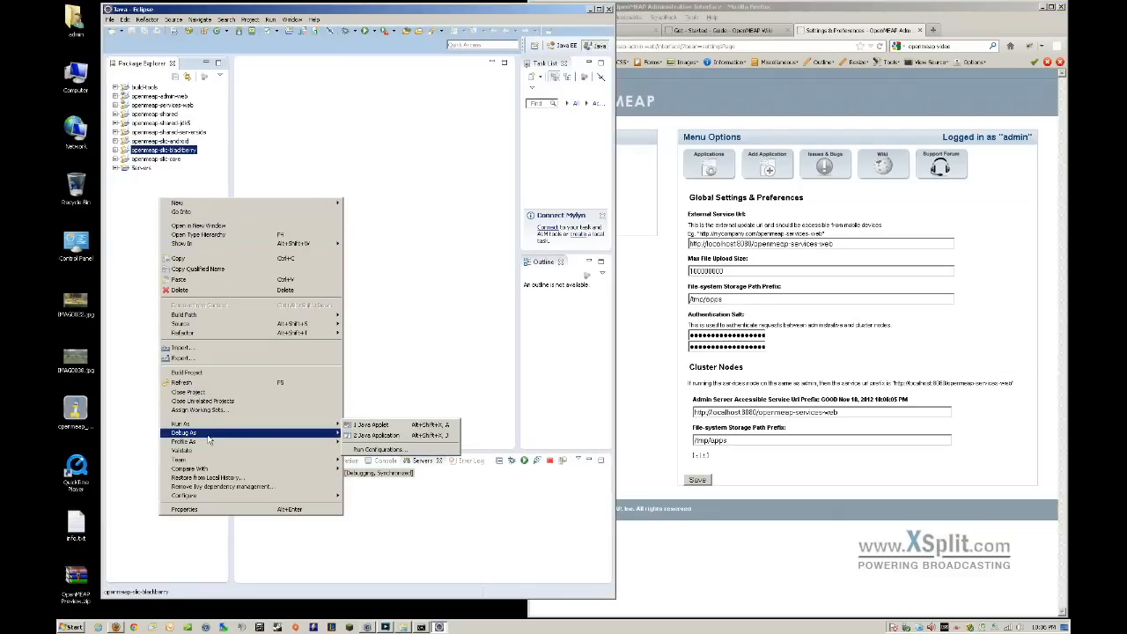
pyautogui.click(182, 348)
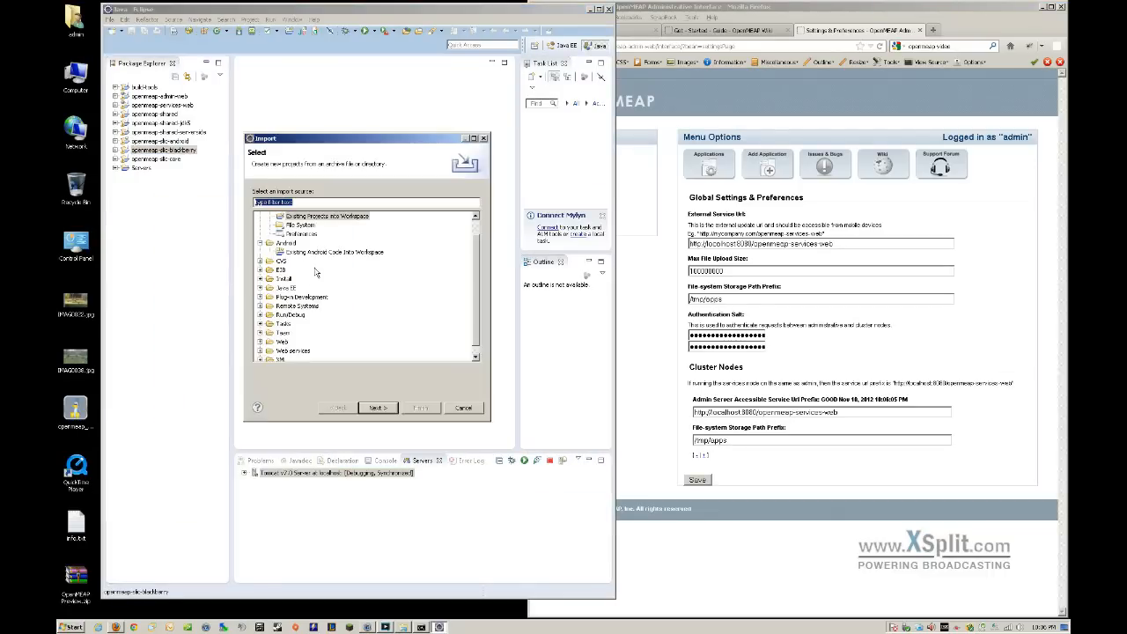
pyautogui.moveTo(478, 277); pyautogui.dragTo(475, 253)
pyautogui.click(338, 270)
pyautogui.click(379, 408)
# Set the root directory to C:\Development\om_slic\TestAppAndroid and import the Android project found there
pyautogui.click(466, 190)
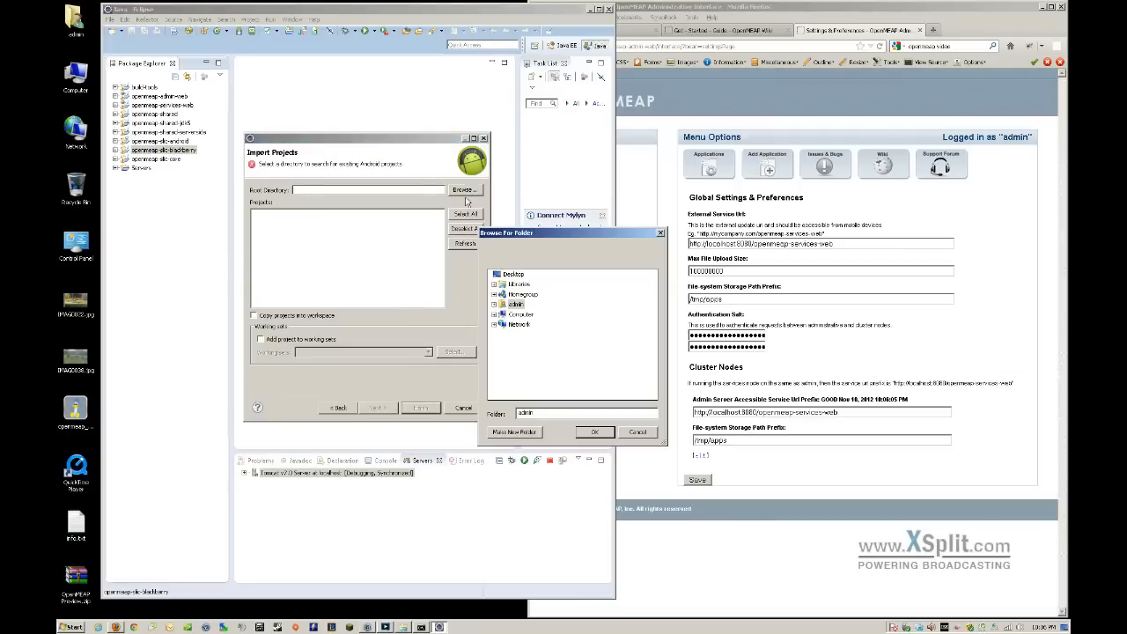
pyautogui.doubleClick(511, 314)
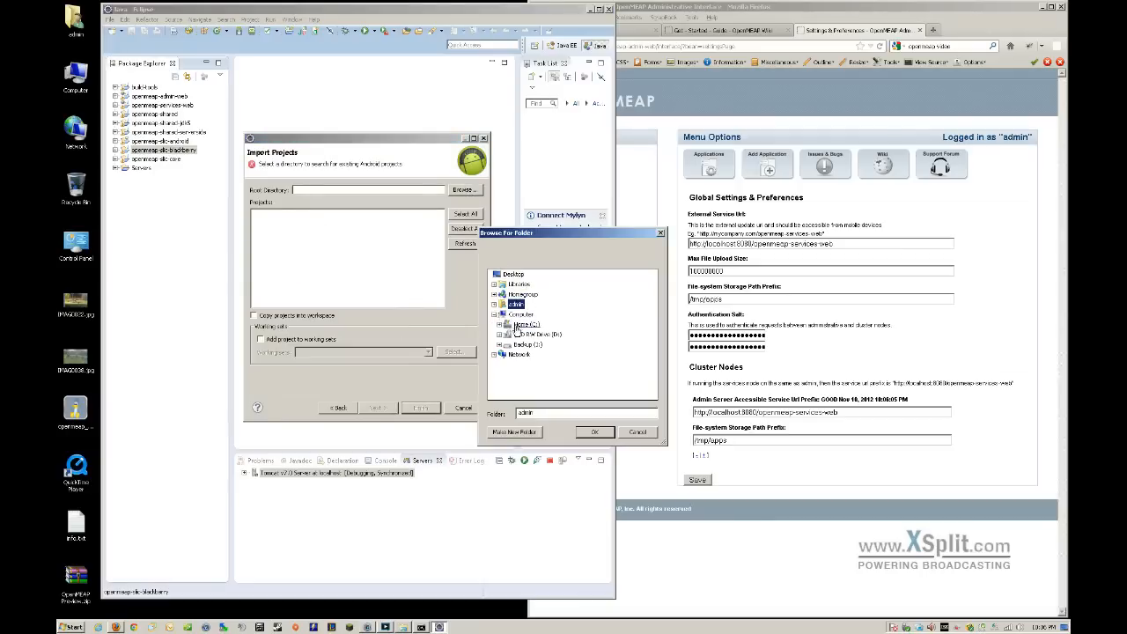
pyautogui.doubleClick(525, 324)
pyautogui.click(534, 364)
pyautogui.doubleClick(530, 365)
pyautogui.moveTo(654, 314); pyautogui.dragTo(653, 356)
pyautogui.doubleClick(530, 306)
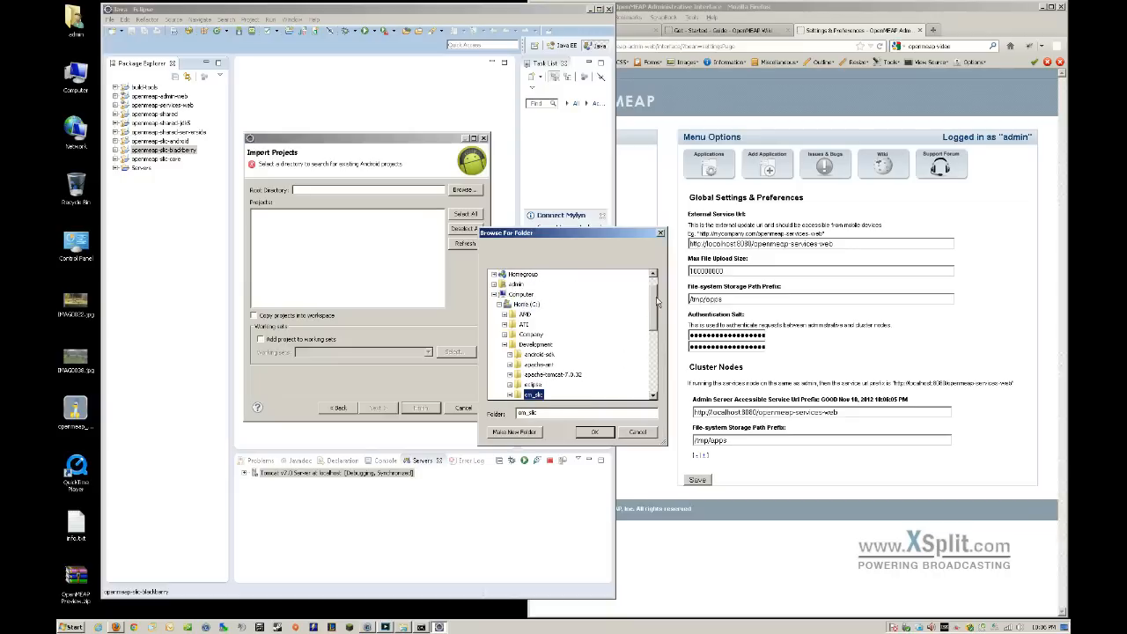
pyautogui.click(550, 325)
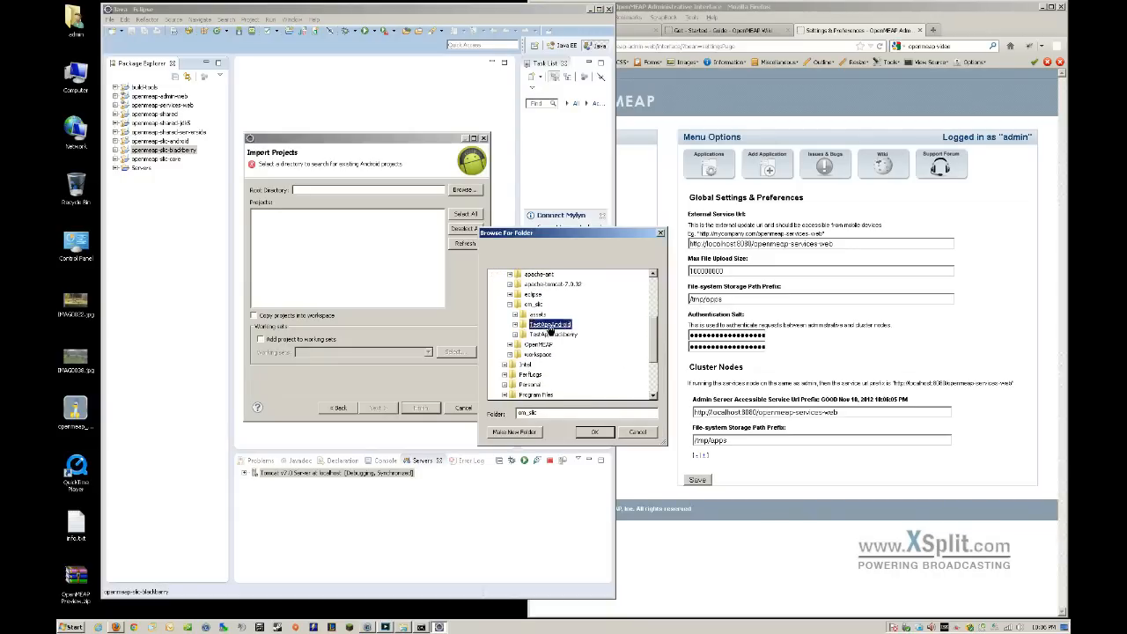
pyautogui.click(597, 435)
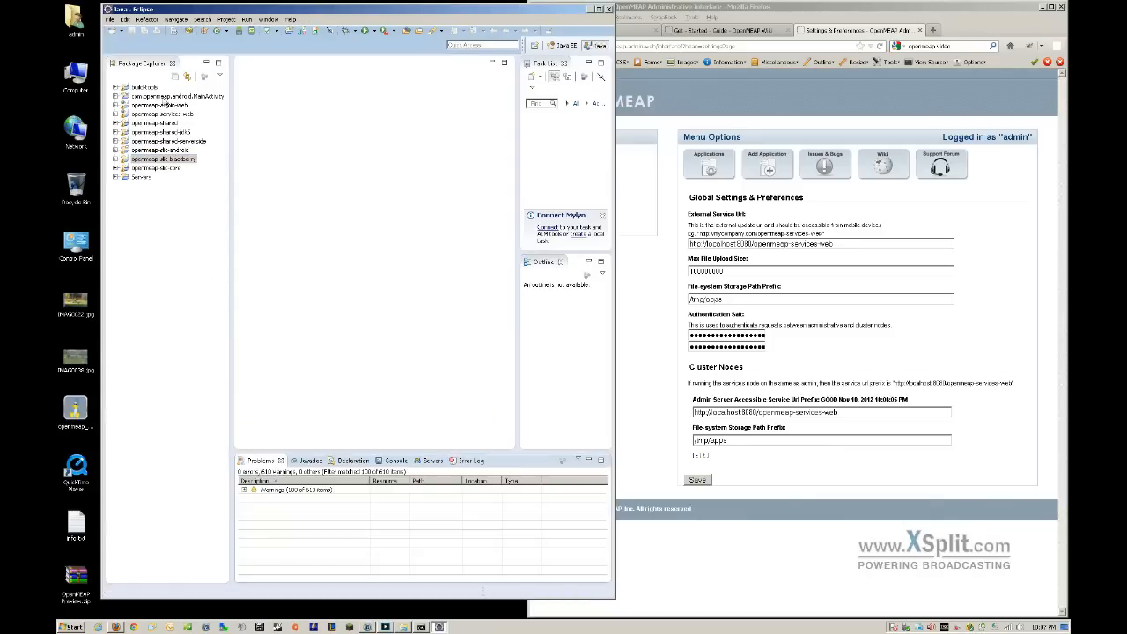
# Check the build target and library reference in the com.openmeap.android.MainActivity project's Android properties, and build the project
pyautogui.rightClick(168, 96)
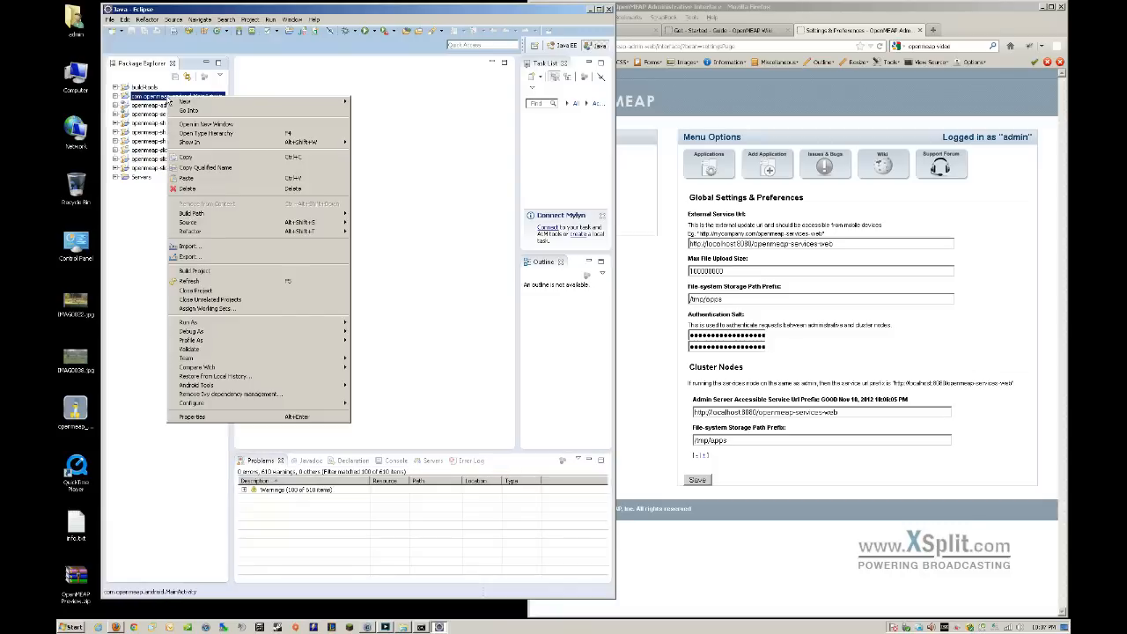
pyautogui.moveTo(225, 214)
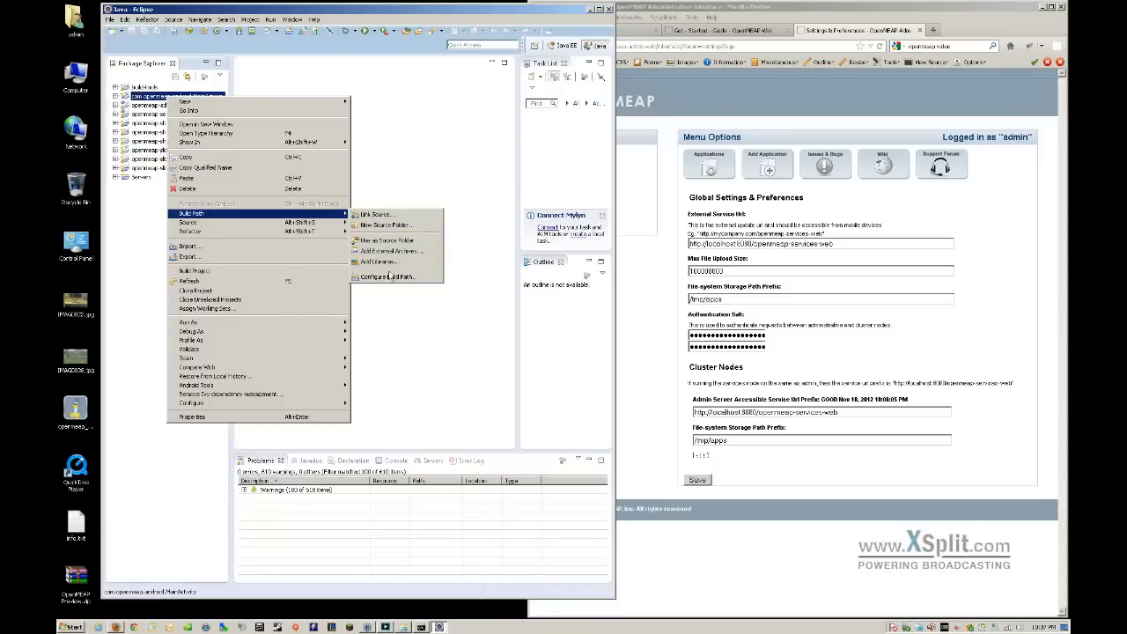
pyautogui.click(388, 276)
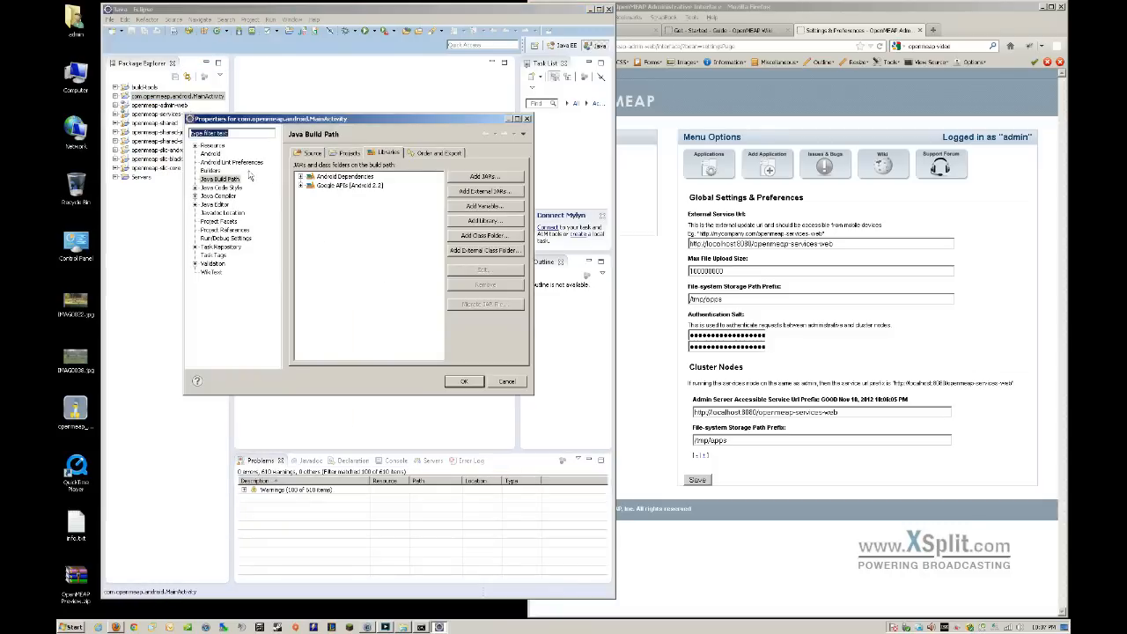
pyautogui.click(211, 154)
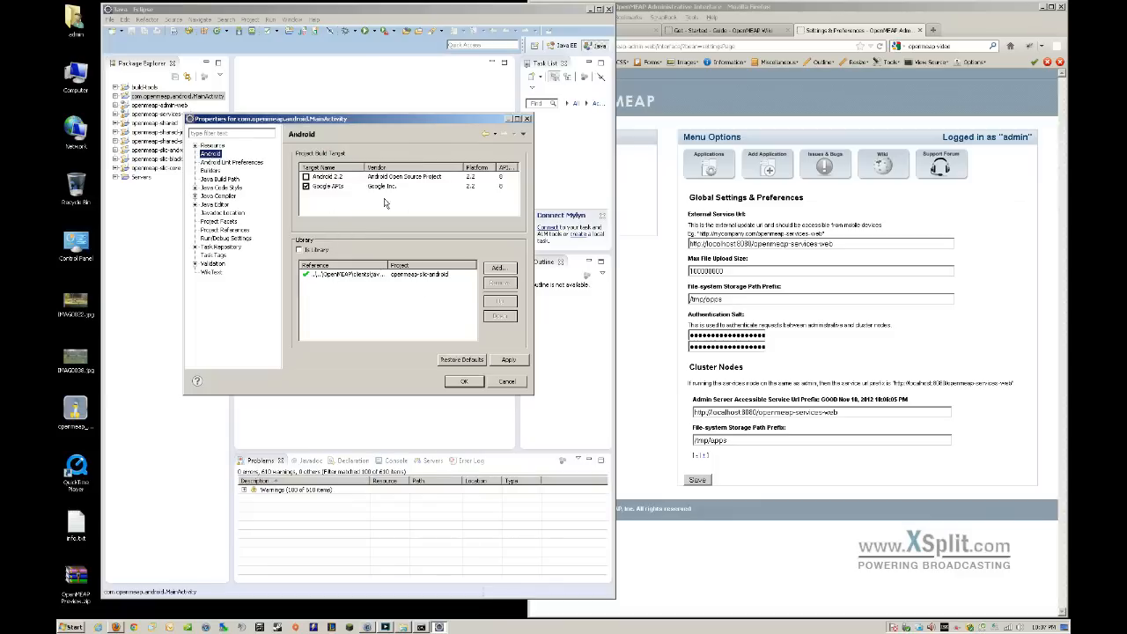
pyautogui.click(464, 381)
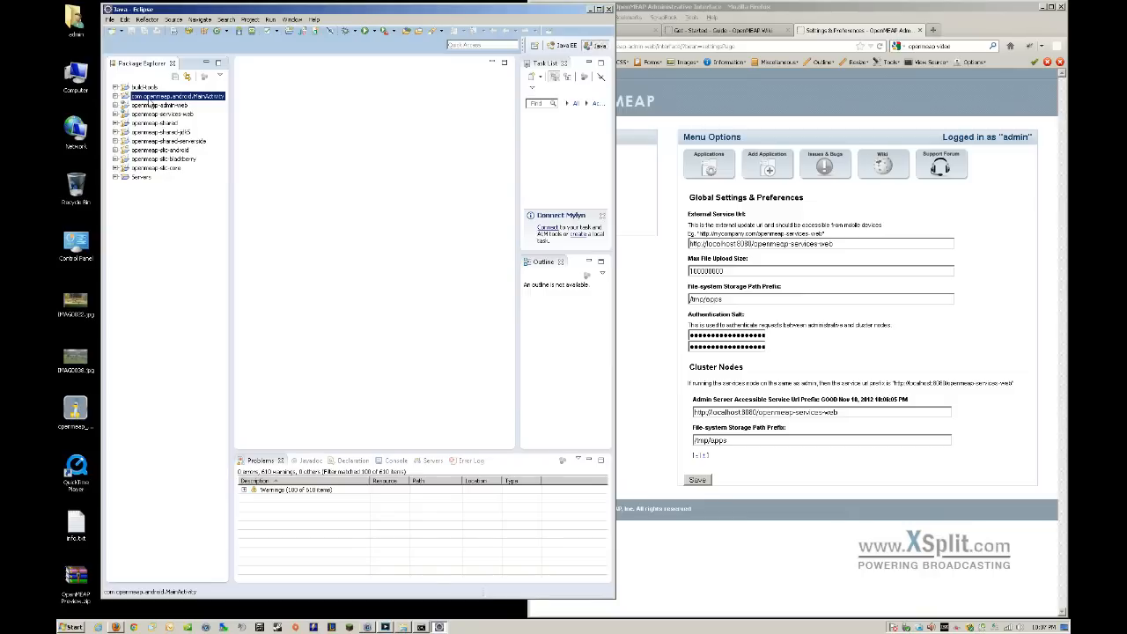
pyautogui.rightClick(150, 97)
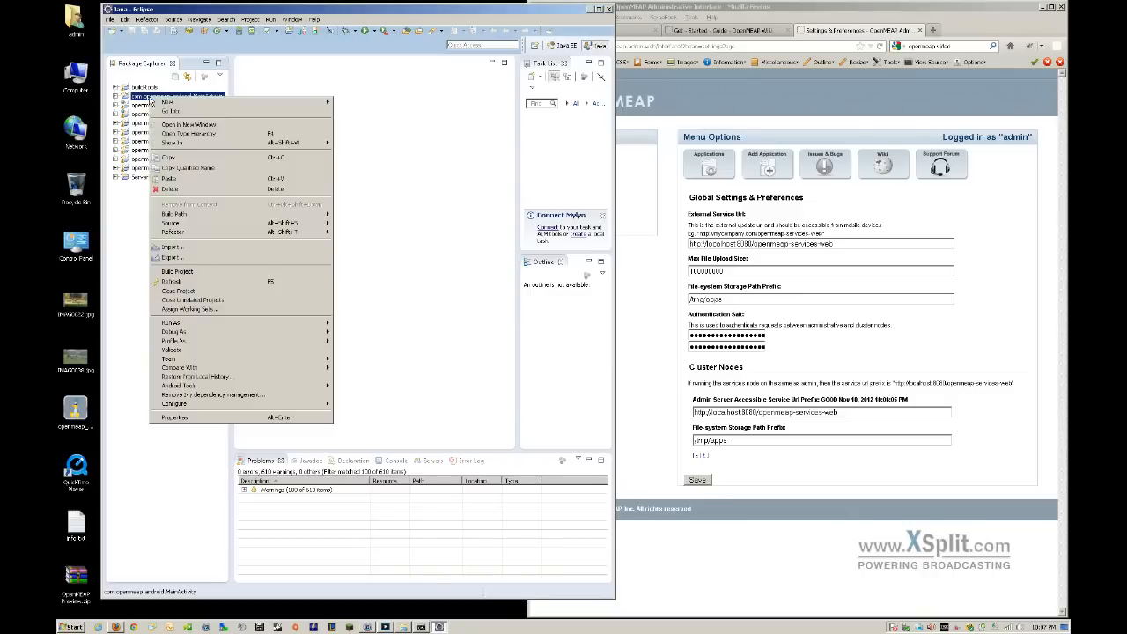
pyautogui.click(187, 273)
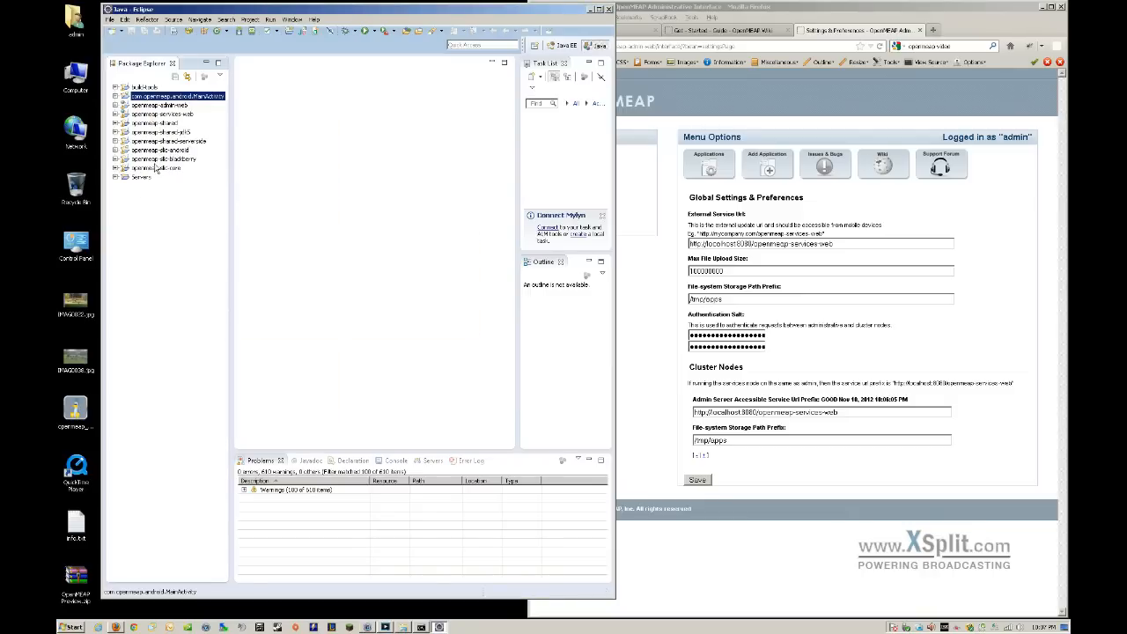
# Delete the three OpenMEAP shared, shared-jdk5 and slic-core library files from the libs folder of openmeap-slic-android
pyautogui.click(116, 151)
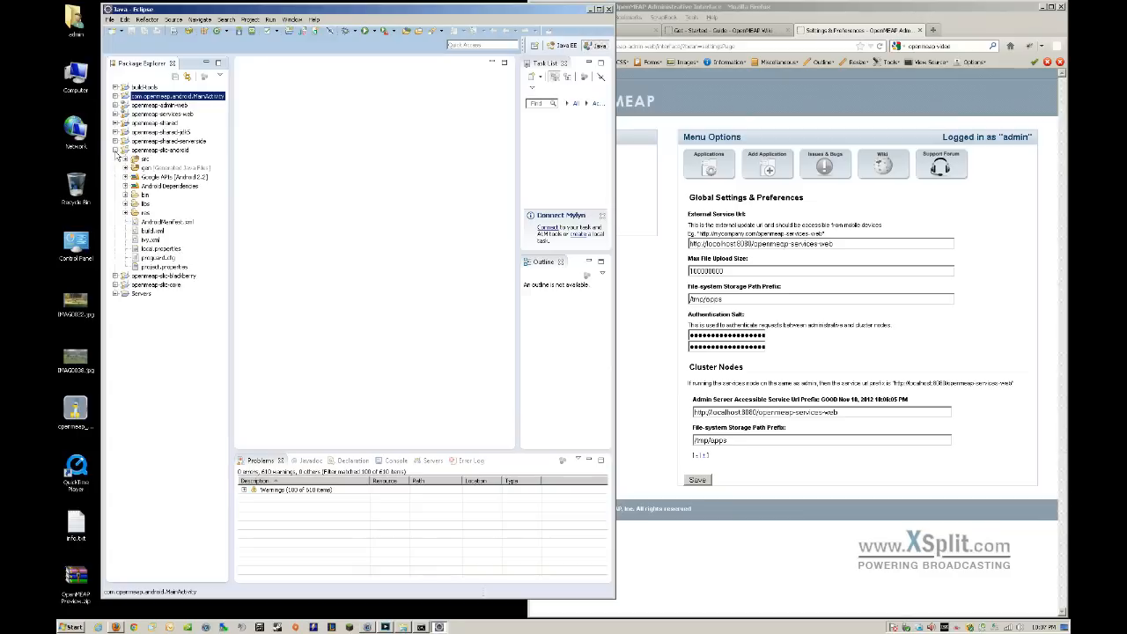
pyautogui.click(125, 204)
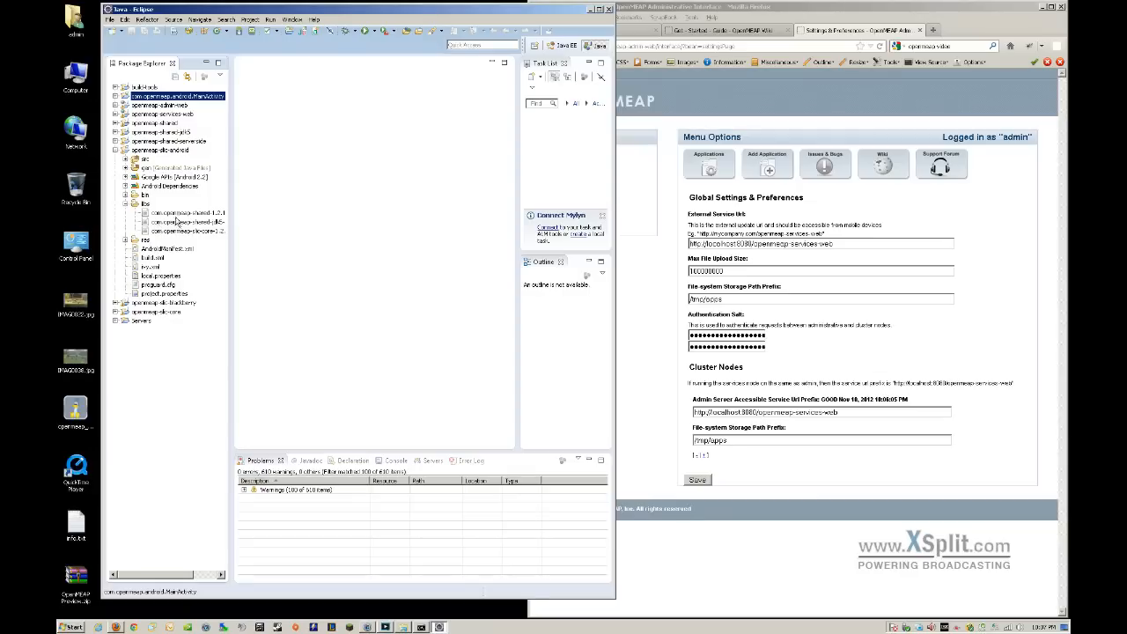
pyautogui.click(178, 215)
pyautogui.keyDown('shift'); pyautogui.click(178, 222); pyautogui.keyUp('shift')
pyautogui.keyDown('shift'); pyautogui.click(178, 231); pyautogui.keyUp('shift')
pyautogui.rightClick(176, 230)
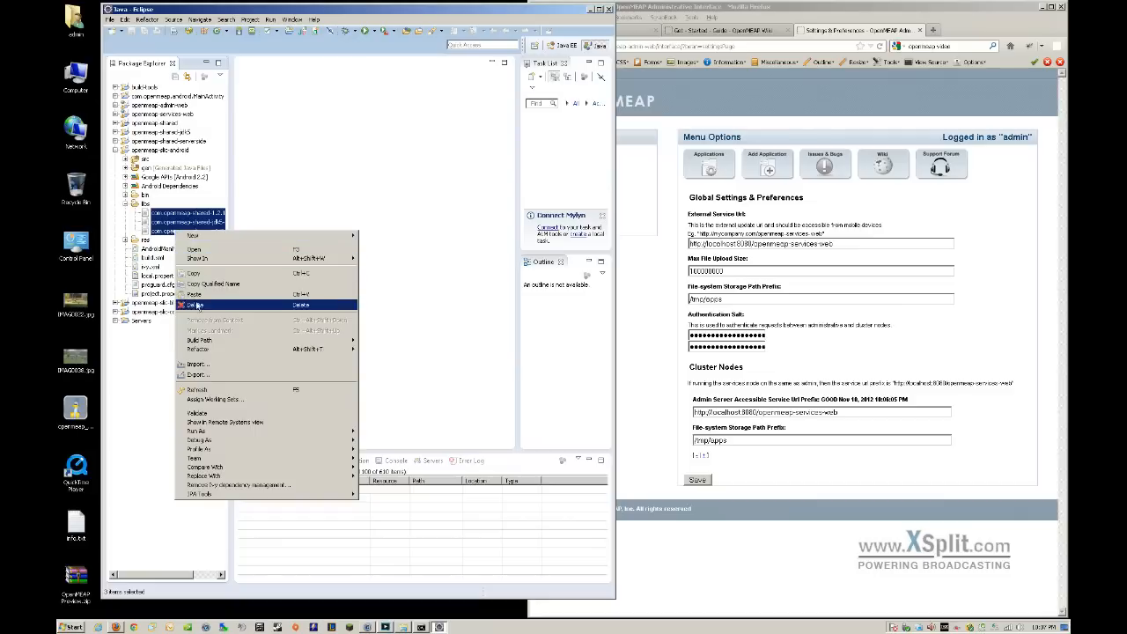
pyautogui.click(195, 304)
pyautogui.press('Return')
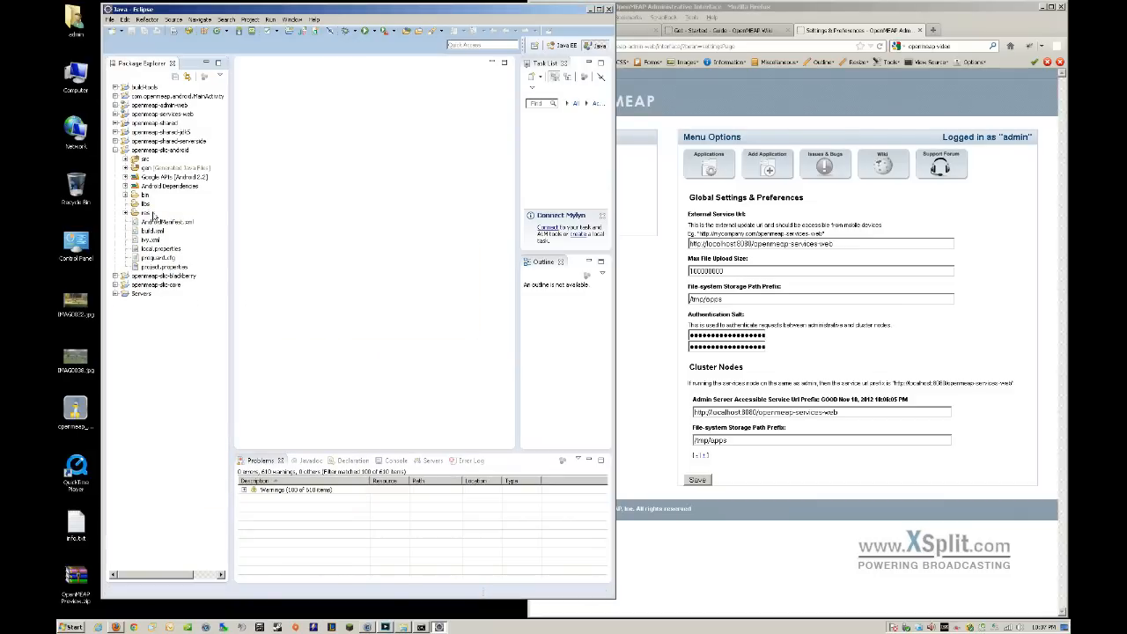
# Rebuild the com.openmeap.android.MainActivity project and start debugging it as an Android application
pyautogui.rightClick(148, 96)
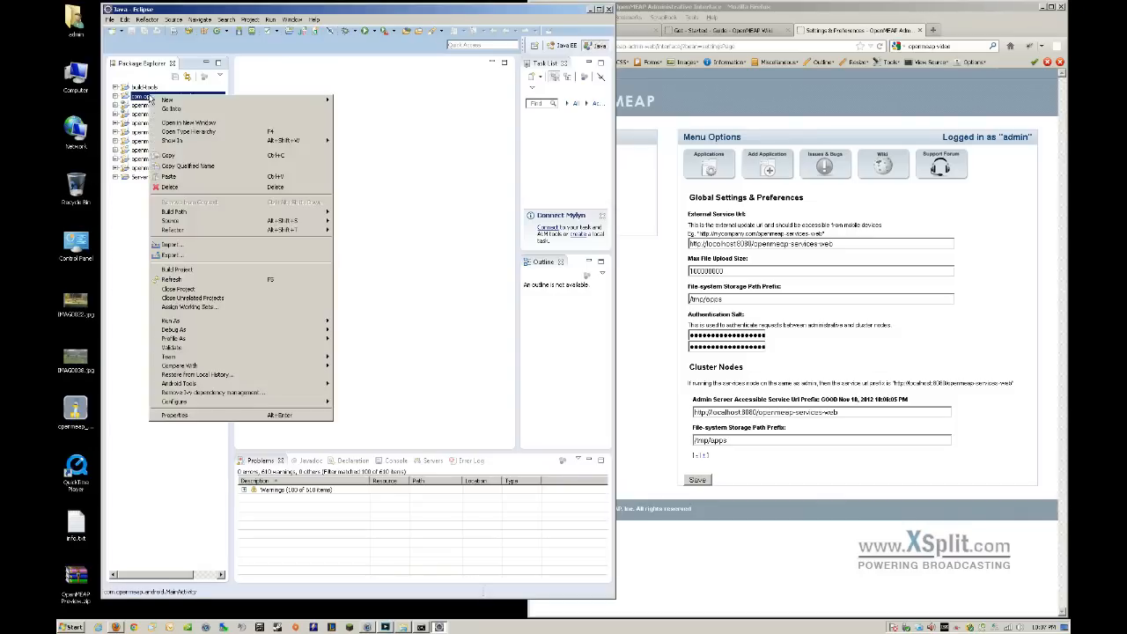
pyautogui.click(190, 269)
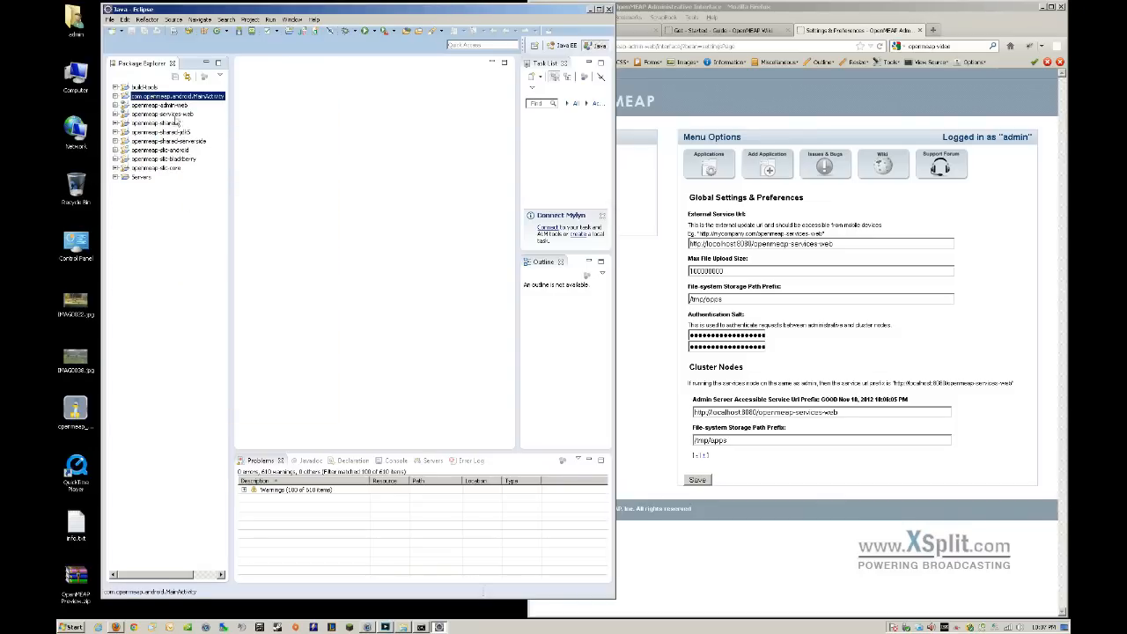
pyautogui.rightClick(173, 98)
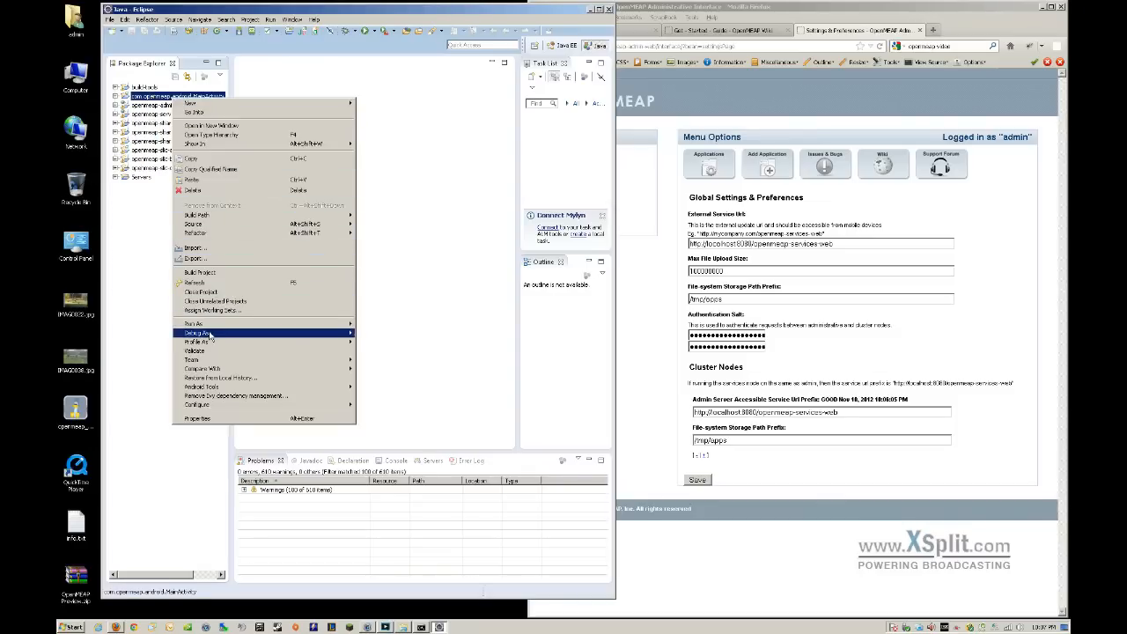
pyautogui.moveTo(211, 335)
pyautogui.click(393, 336)
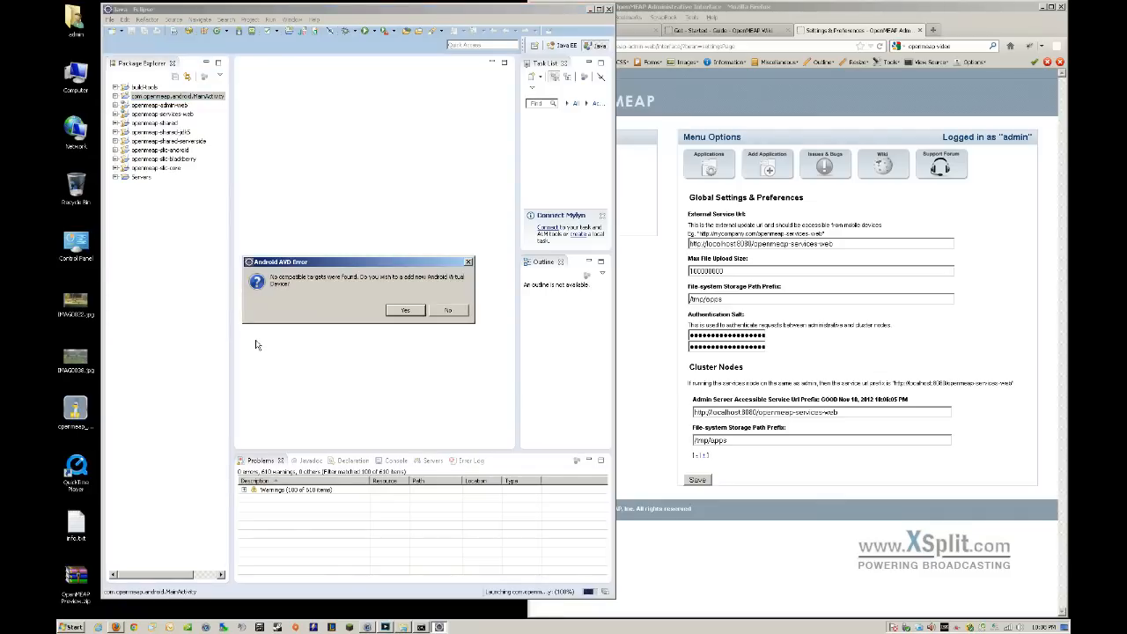
# Launch the Test Android 2.2 virtual device for the debug session and unlock its screen
pyautogui.click(405, 311)
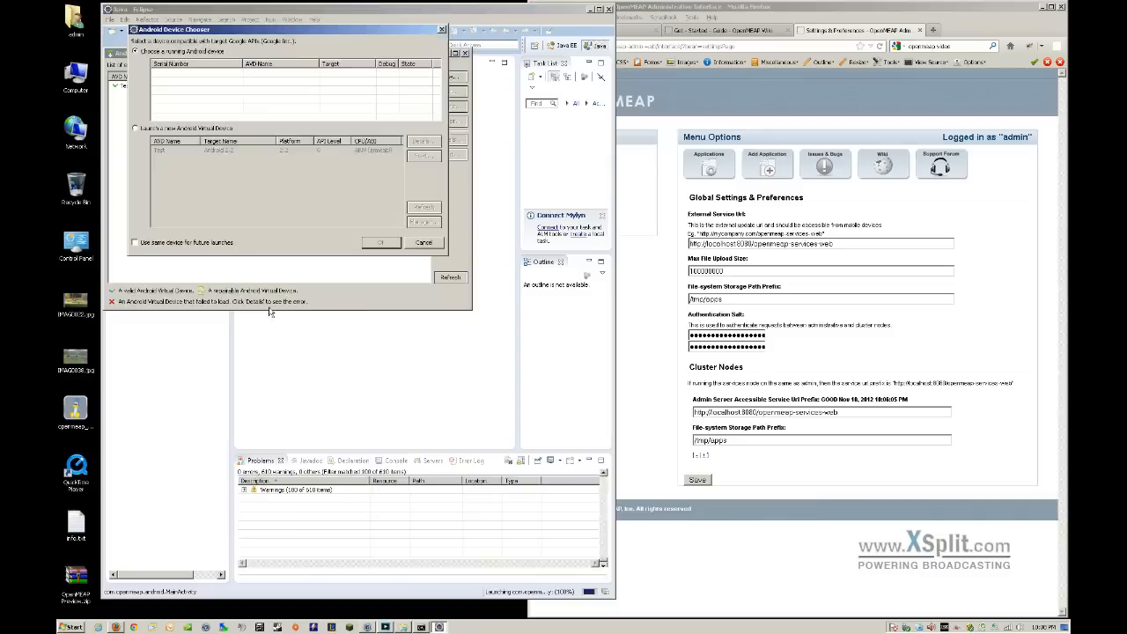
pyautogui.click(172, 130)
pyautogui.click(229, 155)
pyautogui.click(384, 246)
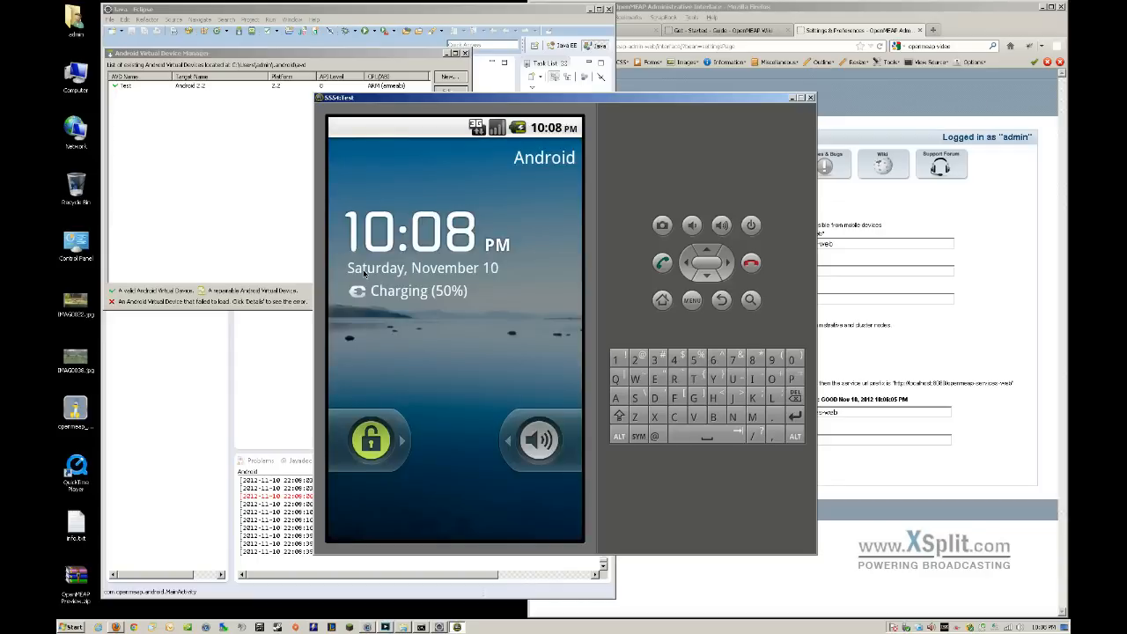
pyautogui.moveTo(368, 444); pyautogui.dragTo(526, 455)
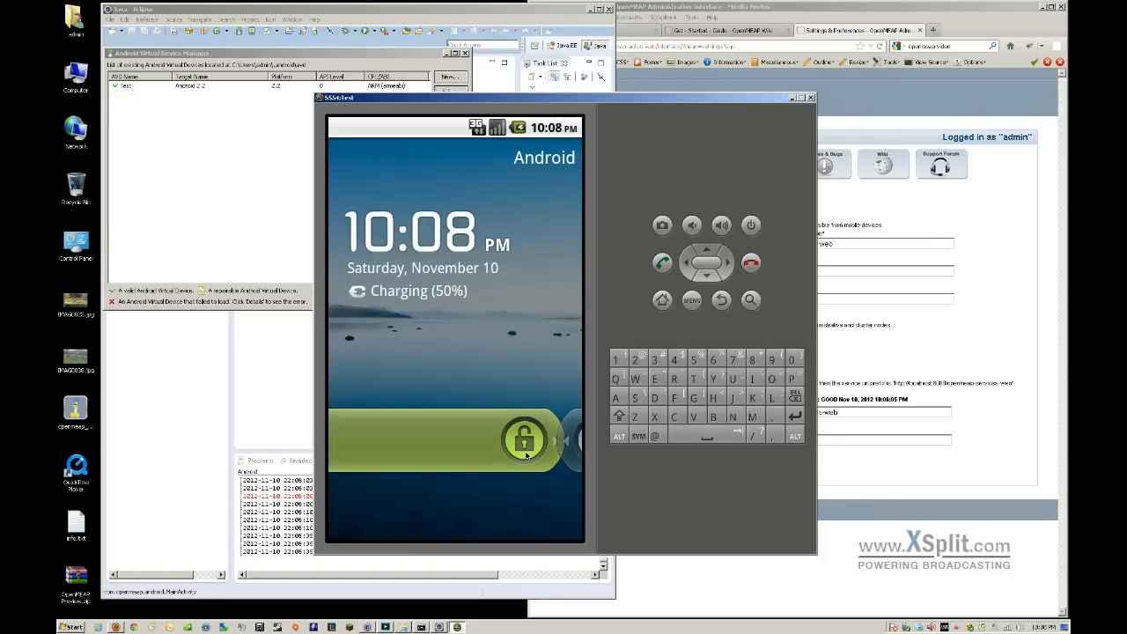
pyautogui.moveTo(527, 455); pyautogui.dragTo(527, 455)
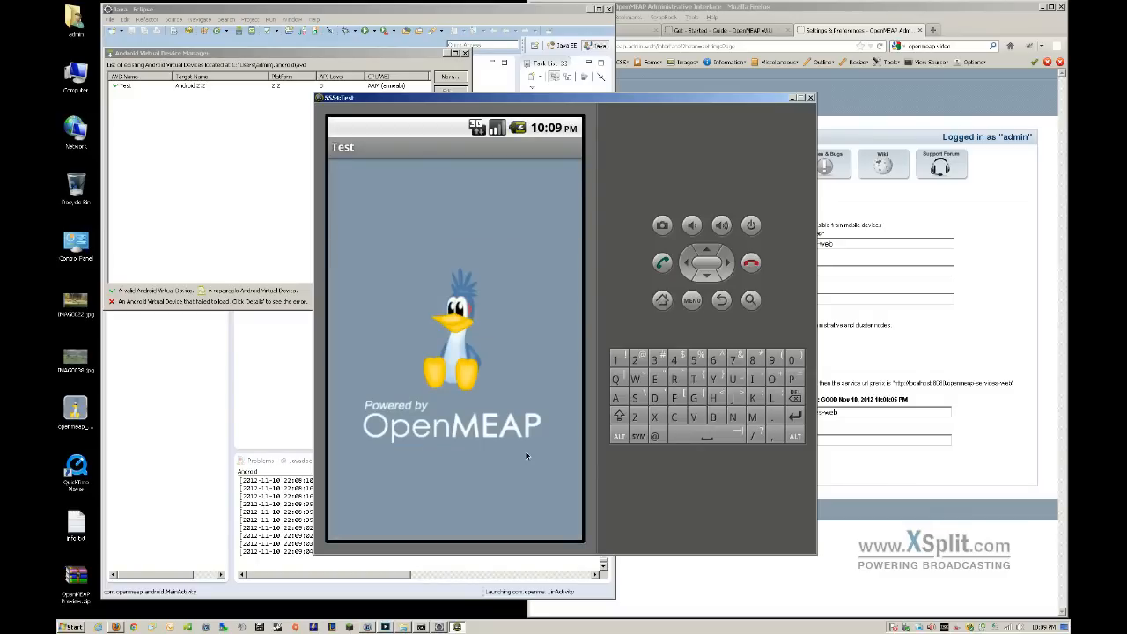
# Return to the emulator's home screen and locate the Test app in the app launcher
pyautogui.click(662, 300)
pyautogui.click(455, 517)
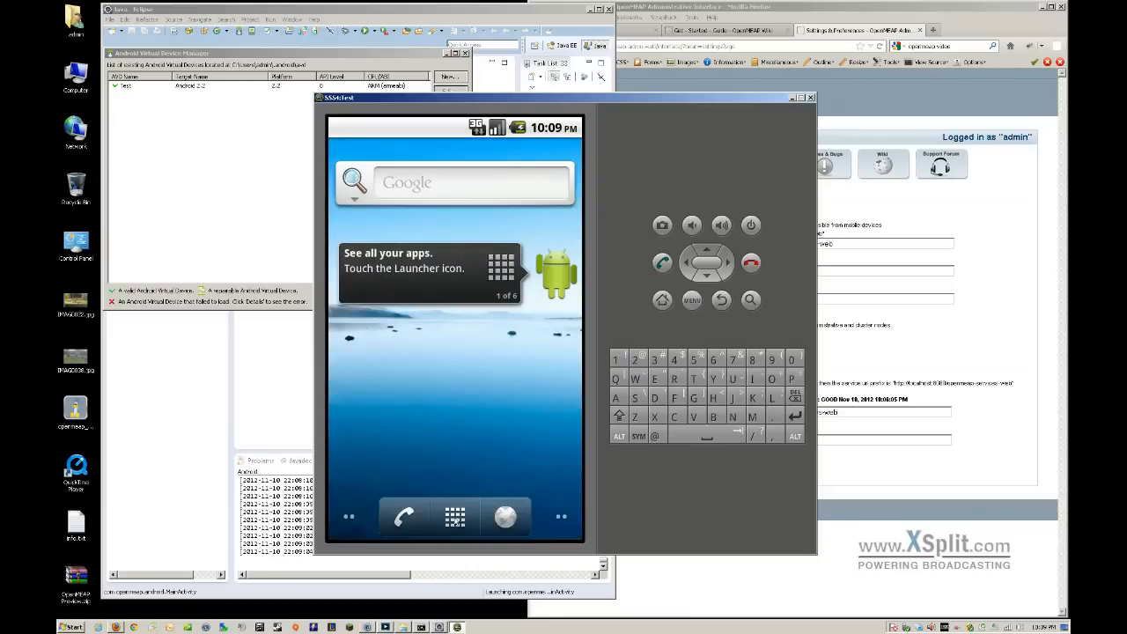
pyautogui.press('Down')
pyautogui.press('Down')
pyautogui.press('Down')
pyautogui.press('Down')
pyautogui.press('Down')
pyautogui.press('Right')
pyautogui.press('Right')
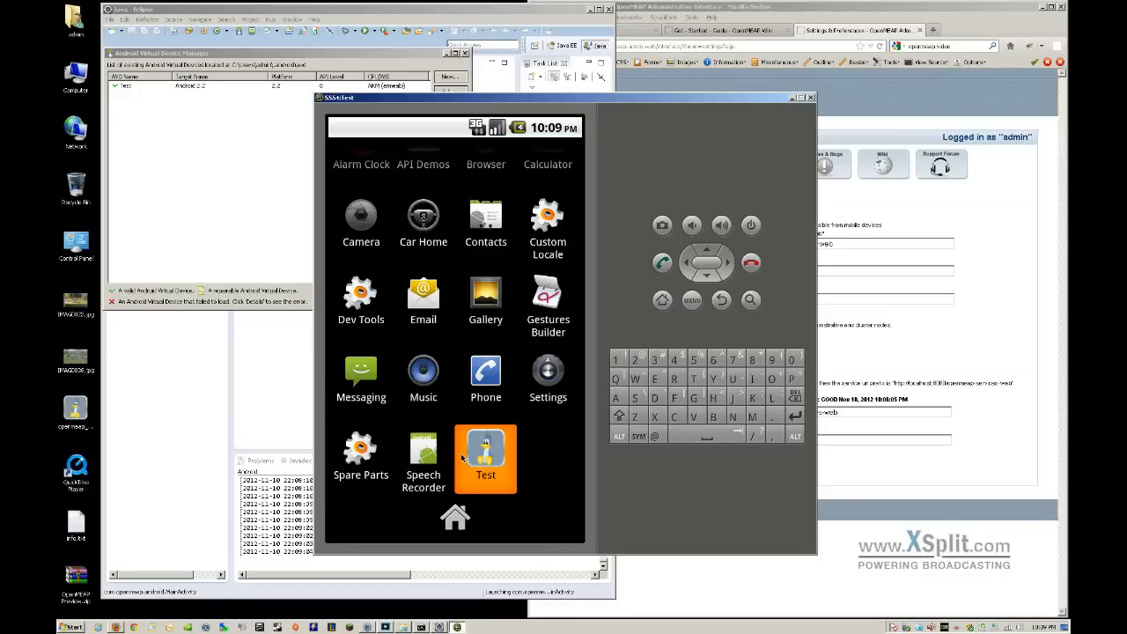